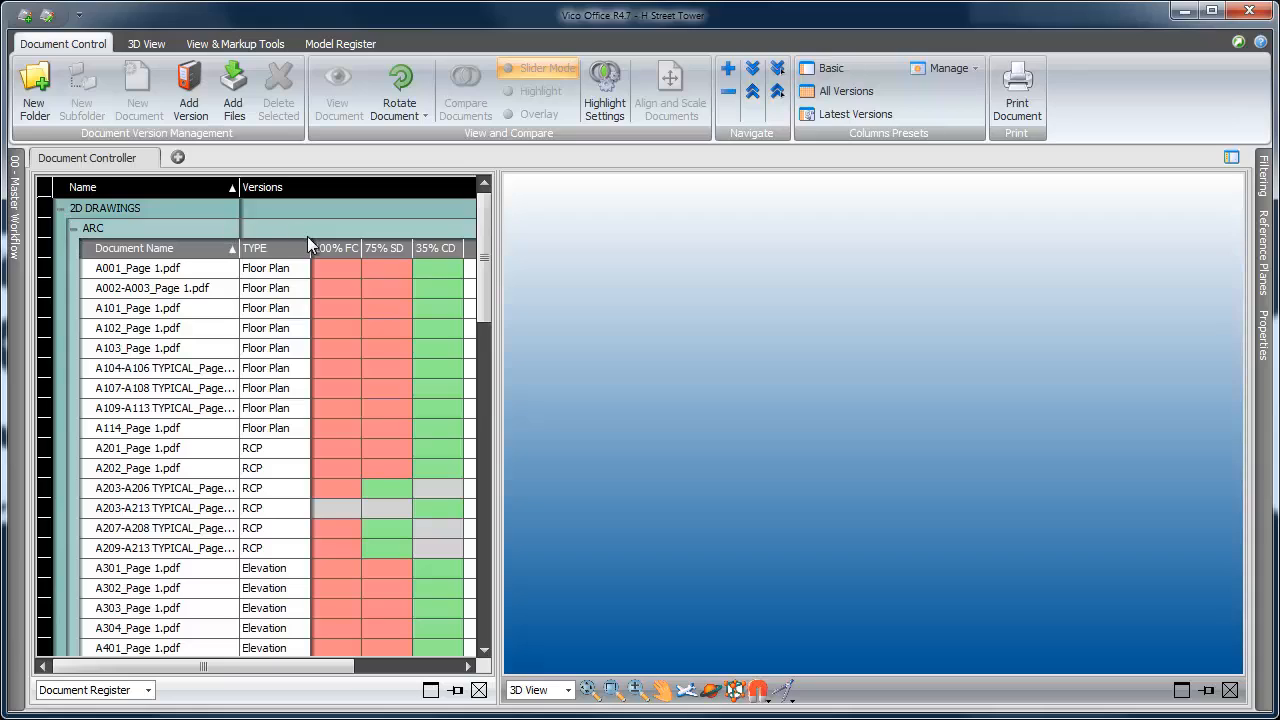
Step: Filter the ARC drawings to type Floor Plan and compare the 35% CD and 75% SD versions of A103_Page 1.pdf
click(302, 248)
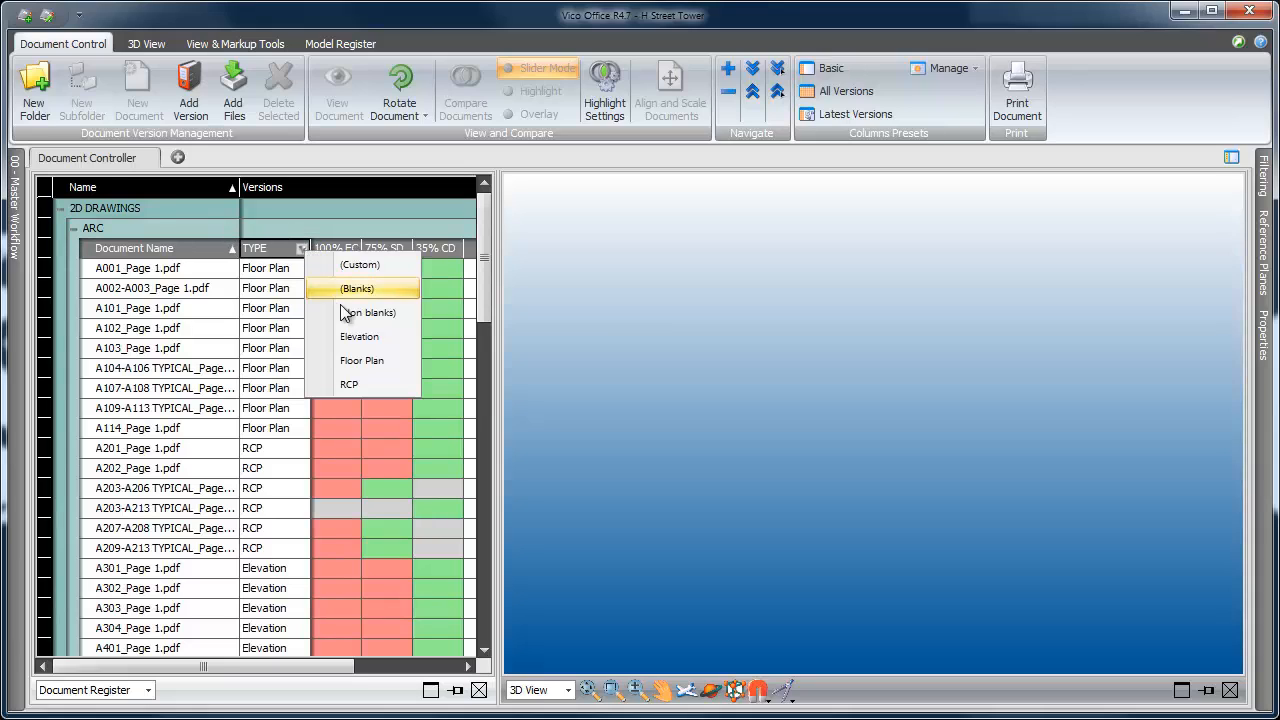
click(359, 356)
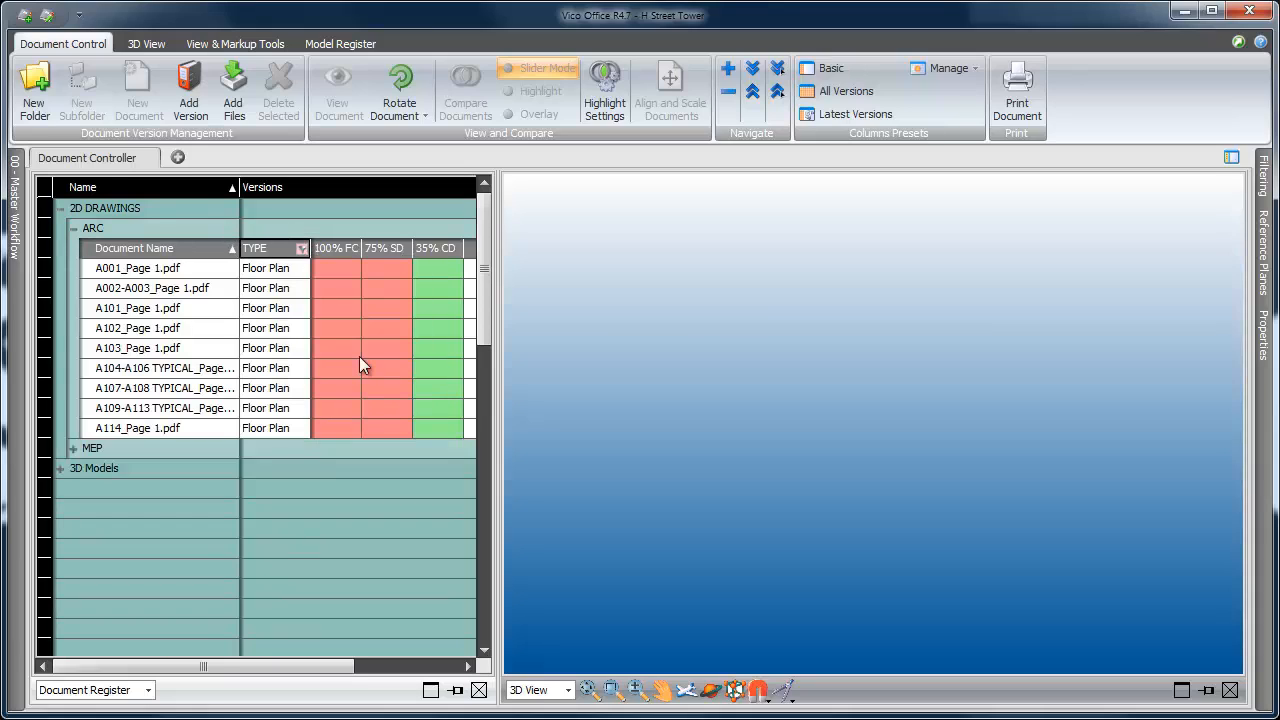
click(447, 345)
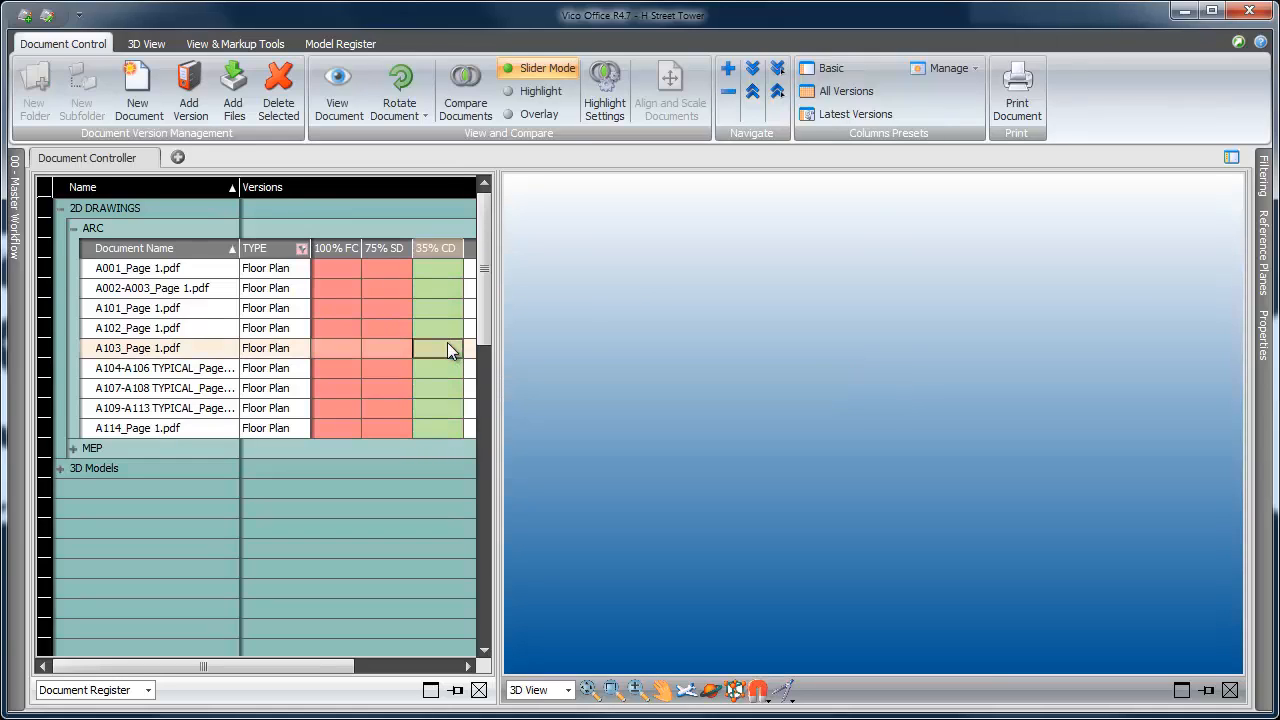
ctrl+click(396, 345)
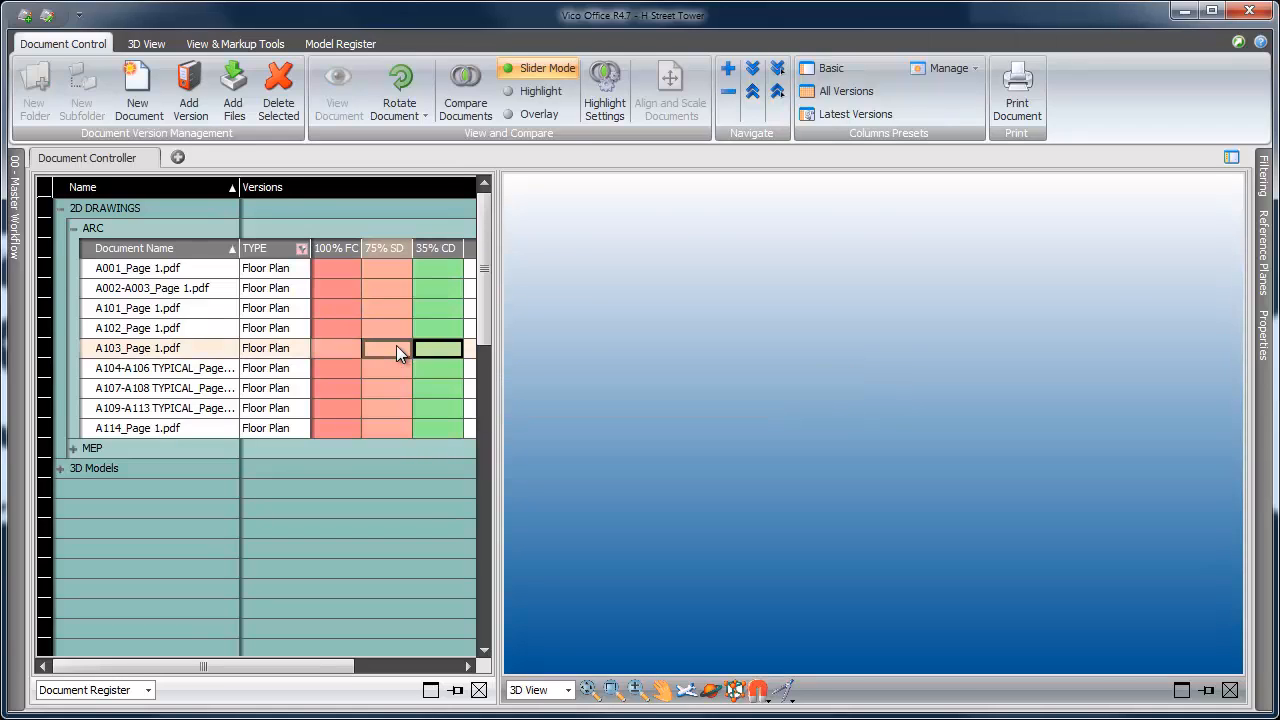
click(463, 92)
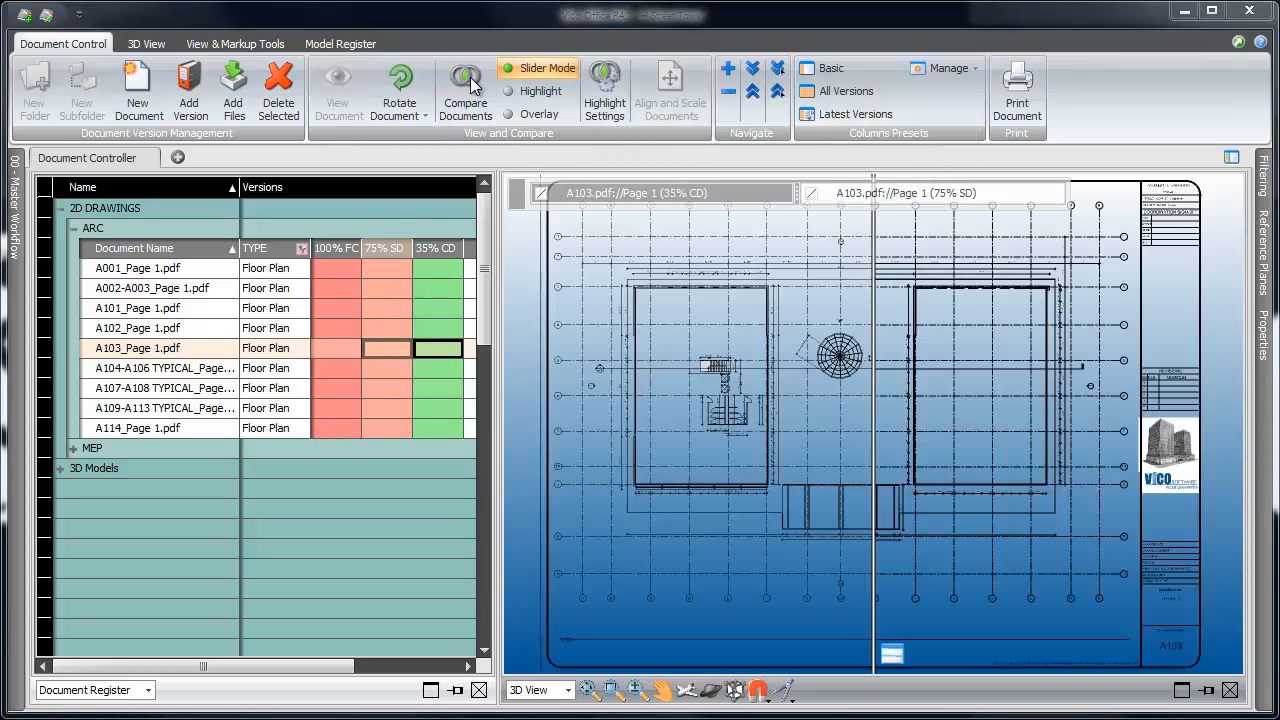
Step: Color the compared A103 drawings, using cyan for the 75% SD version and orange for the 35% CD version
click(810, 194)
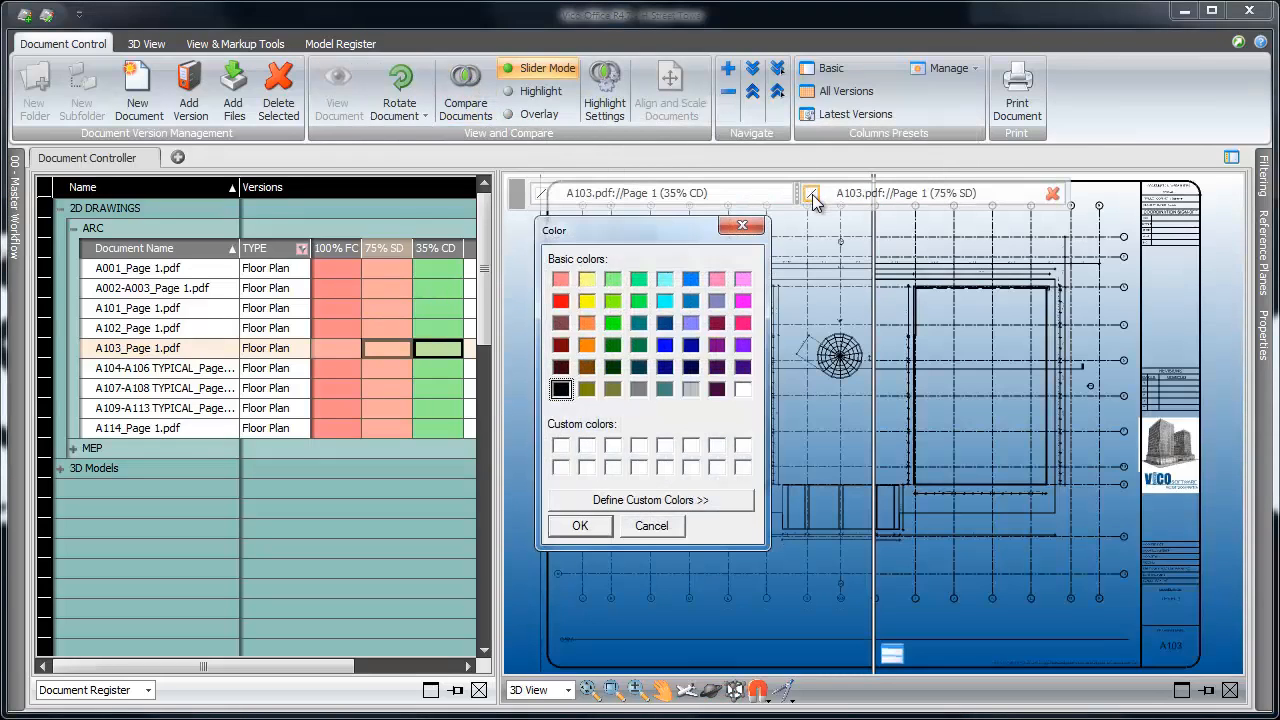
click(667, 301)
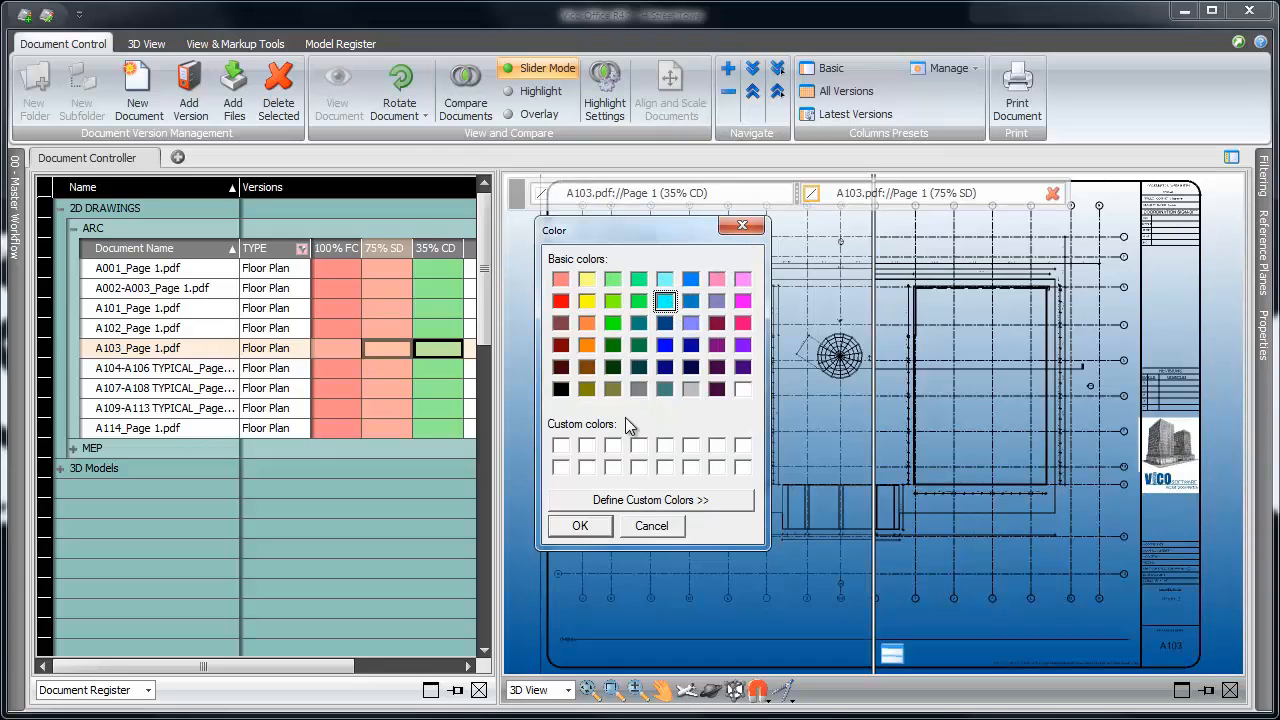
click(580, 526)
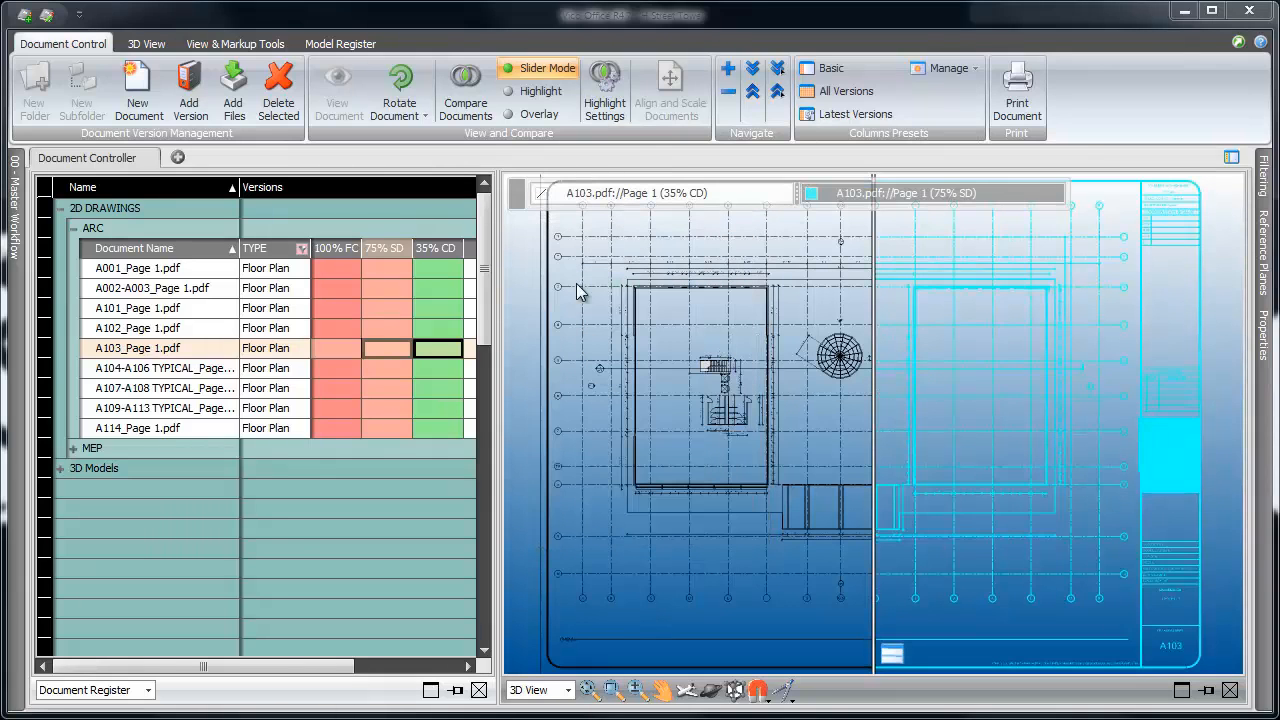
click(541, 193)
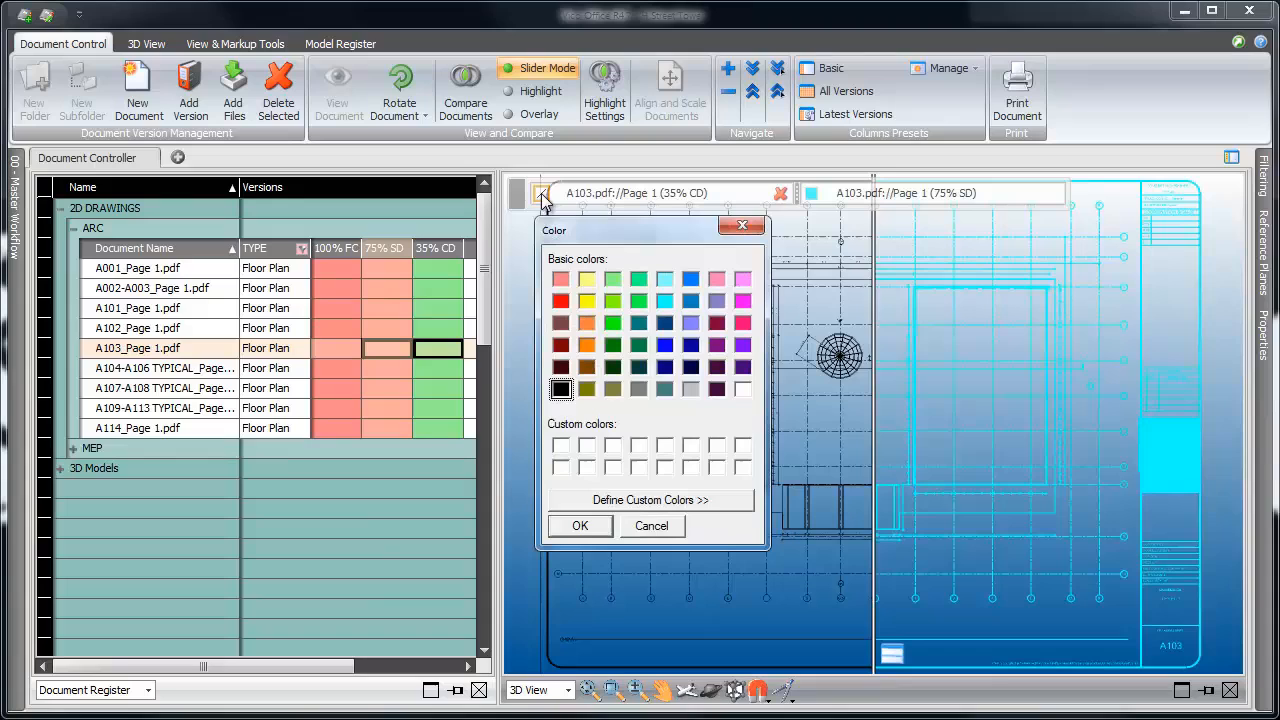
click(587, 345)
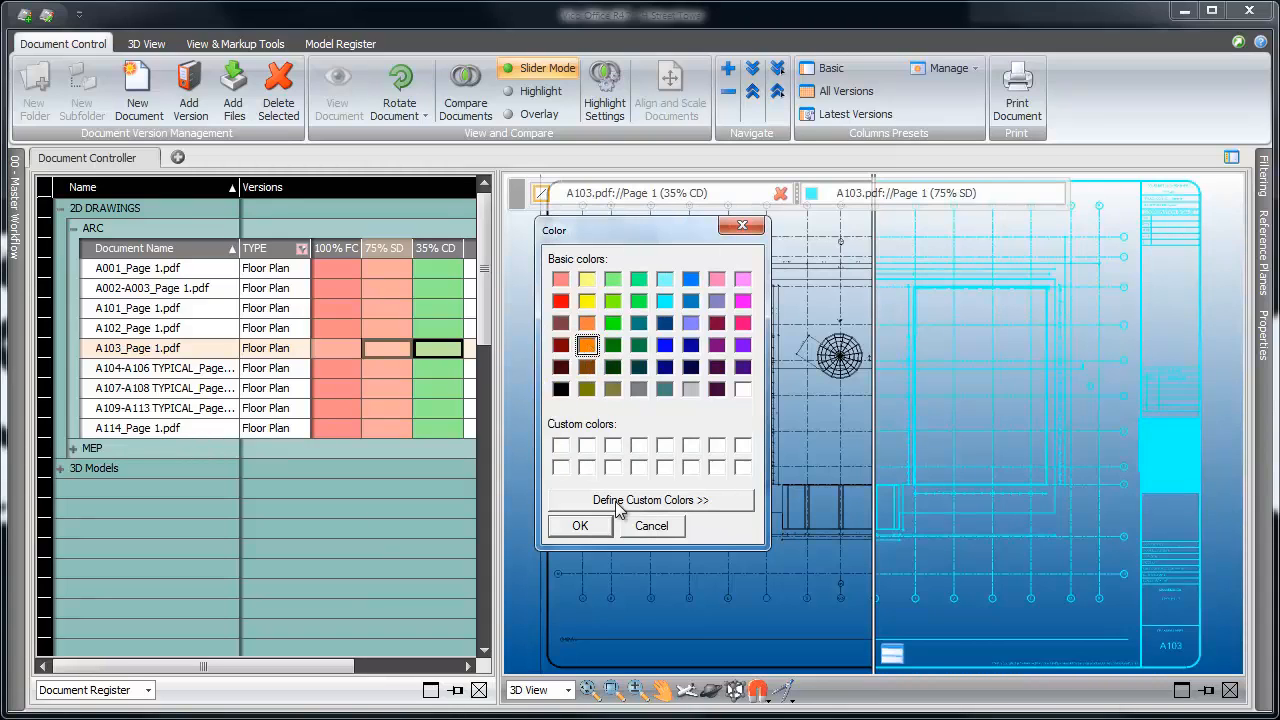
click(580, 527)
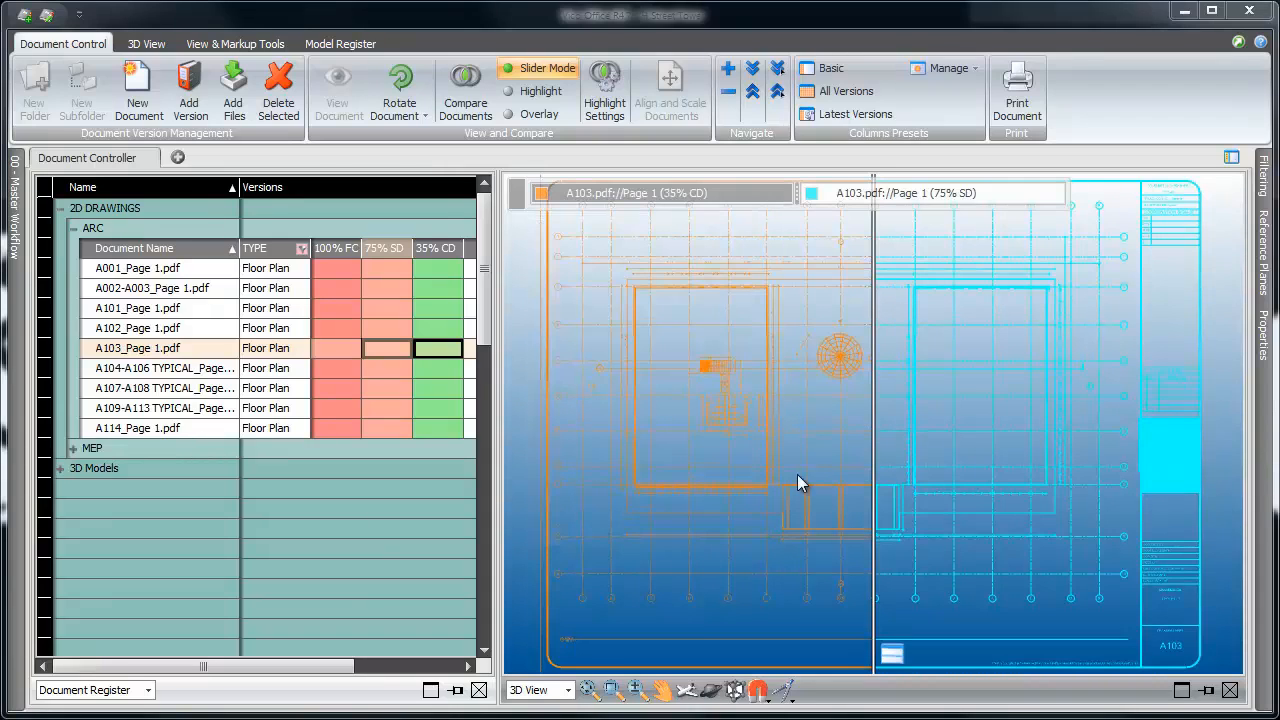
Step: Sweep the comparison divider across the A103 plan, switch it to a horizontal split and move it up near the plan's upper edge
mouse_move(870, 424)
mouse_down()
mouse_move(593, 424)
mouse_move(808, 418)
mouse_move(806, 443)
mouse_up()
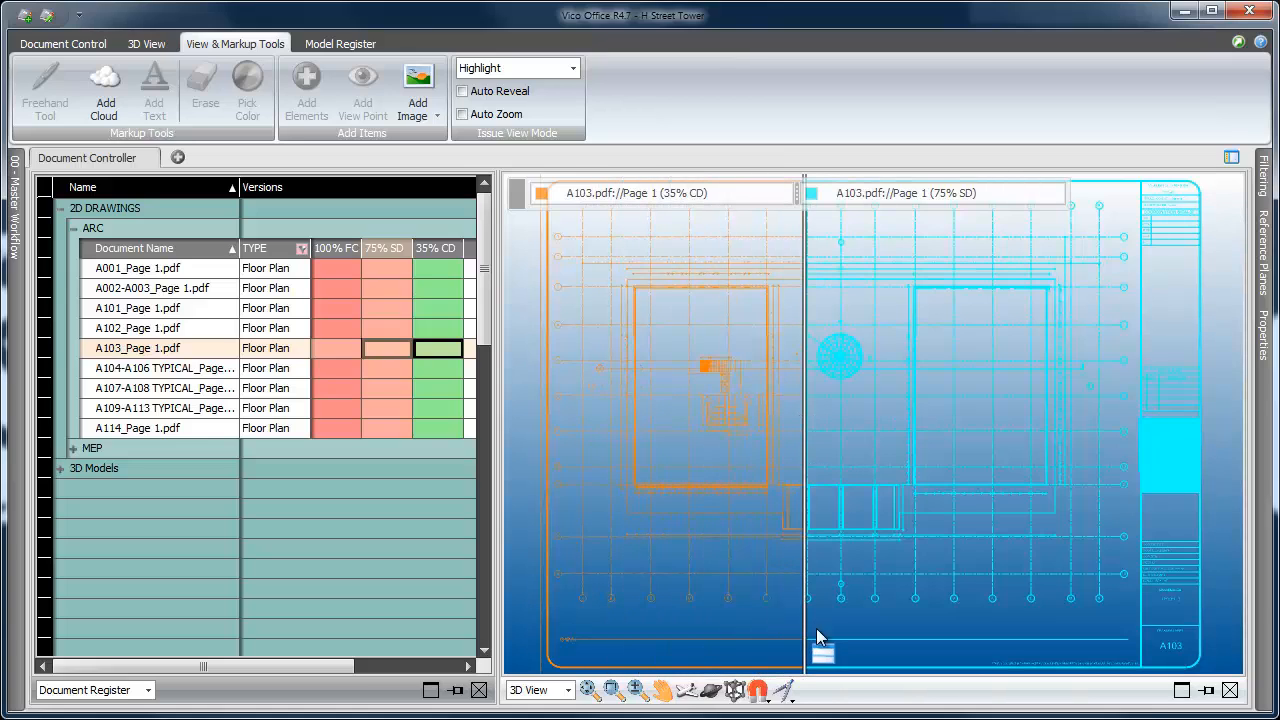
click(823, 657)
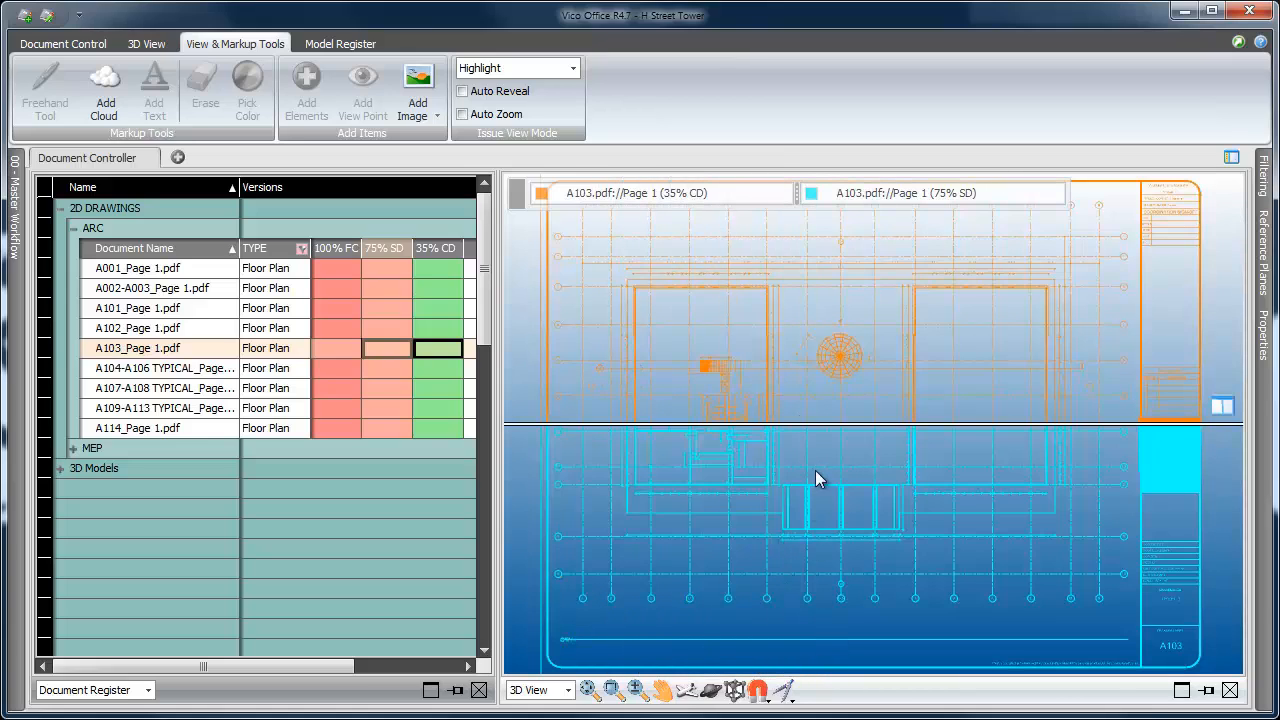
mouse_move(824, 423)
mouse_down()
mouse_move(829, 531)
mouse_move(844, 258)
mouse_up()
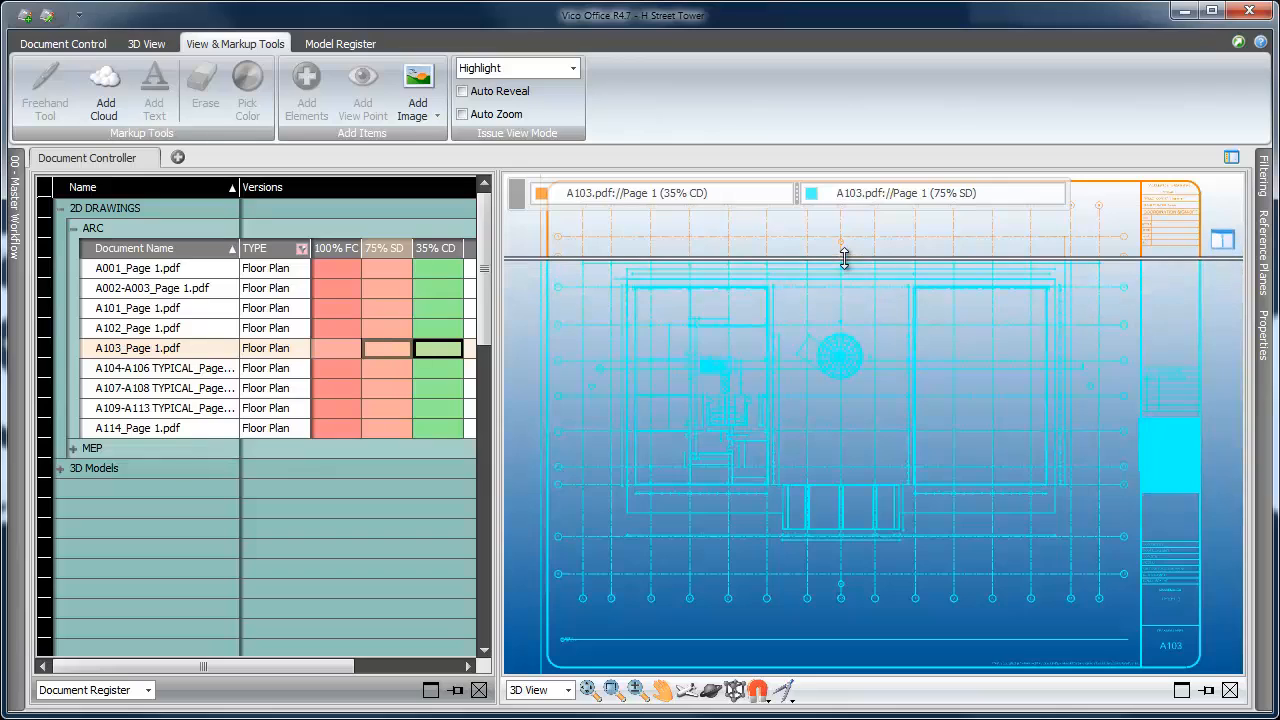
Step: Draw a markup cloud around the core rooms of the left building and label it with the text CONFIGURATION CHANGE
click(102, 88)
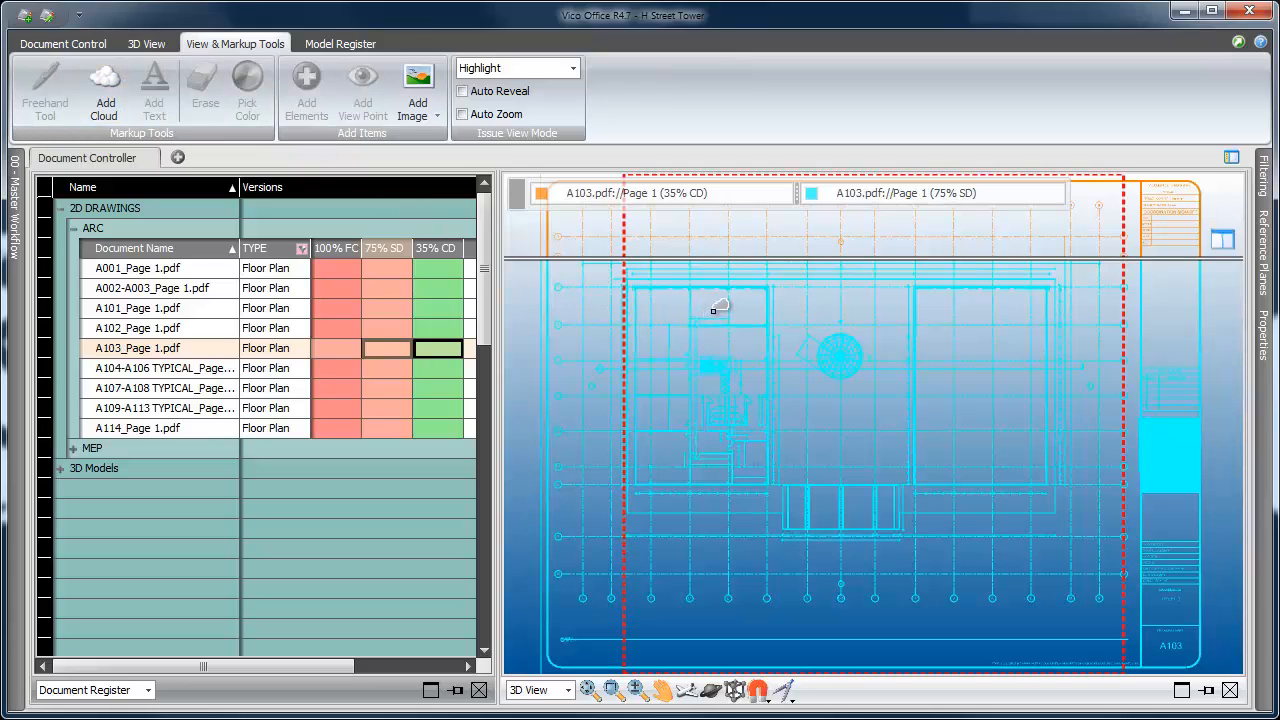
mouse_move(680, 321)
mouse_down()
mouse_move(675, 411)
mouse_move(695, 454)
mouse_move(728, 464)
mouse_move(760, 446)
mouse_move(774, 400)
mouse_move(764, 352)
mouse_move(719, 309)
mouse_move(683, 315)
mouse_up()
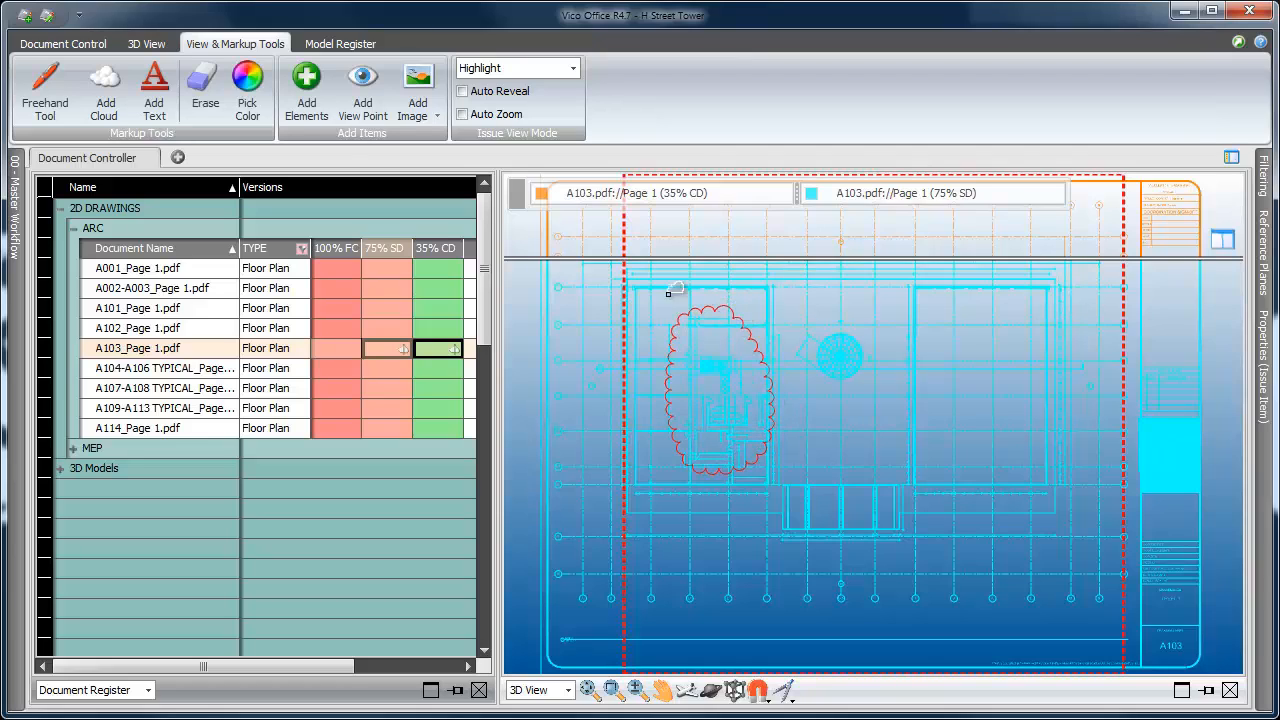
click(154, 100)
click(794, 448)
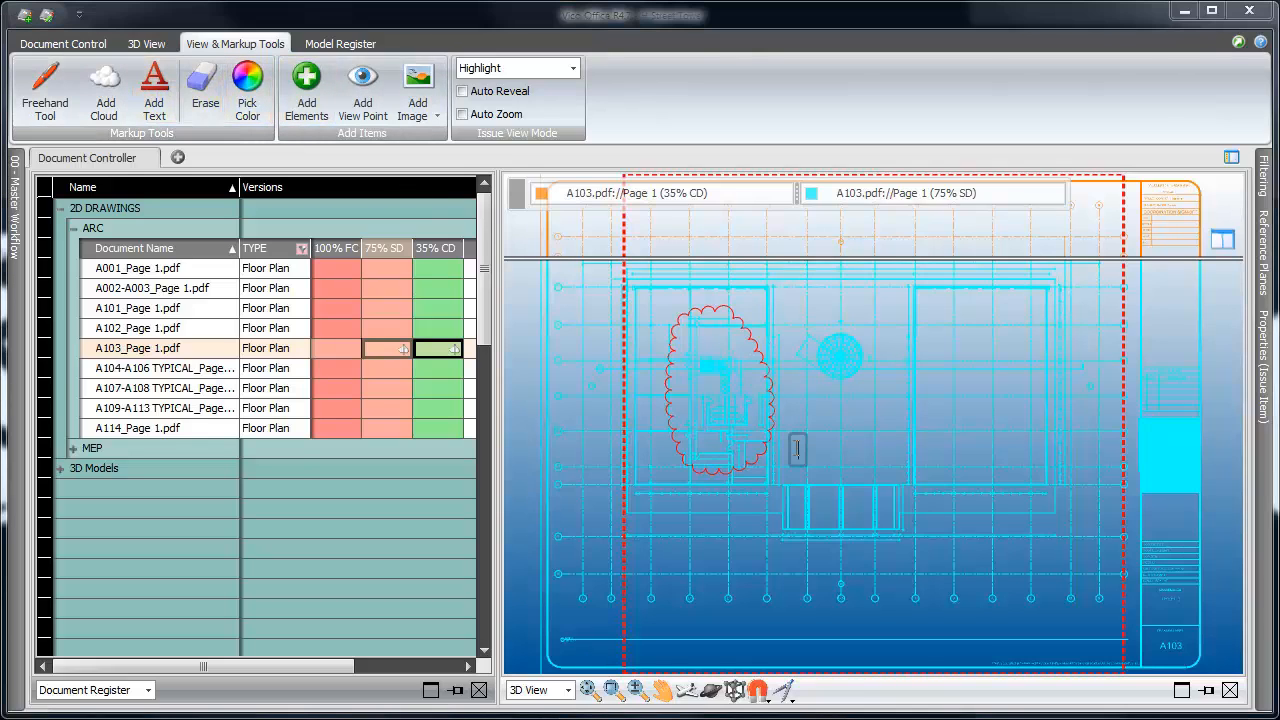
text(CONFIGU)
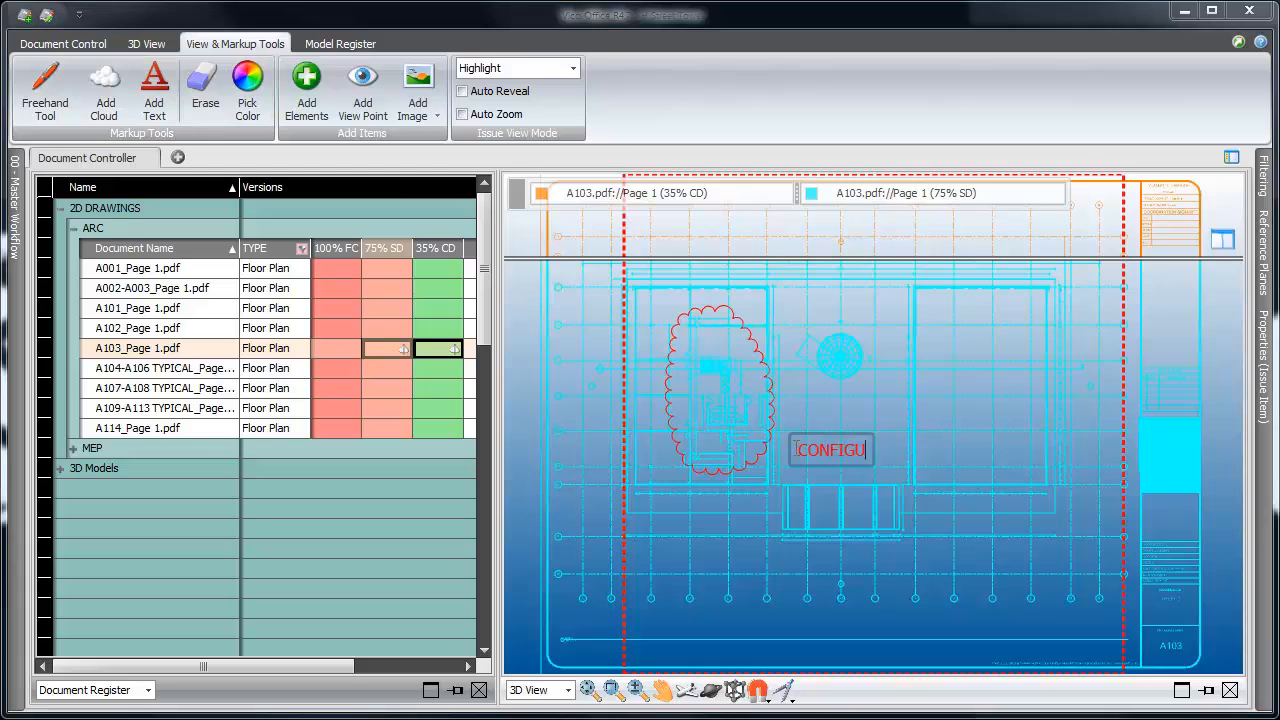
text(RATION CHANGE)
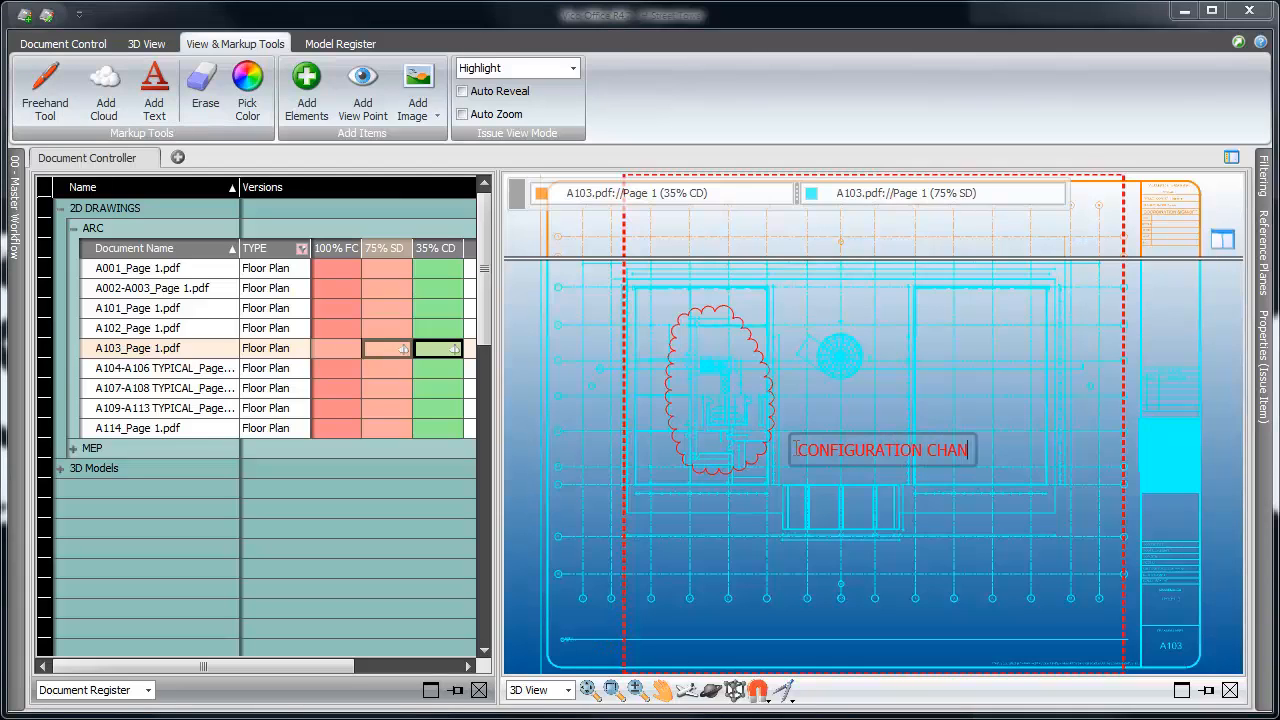
click(815, 554)
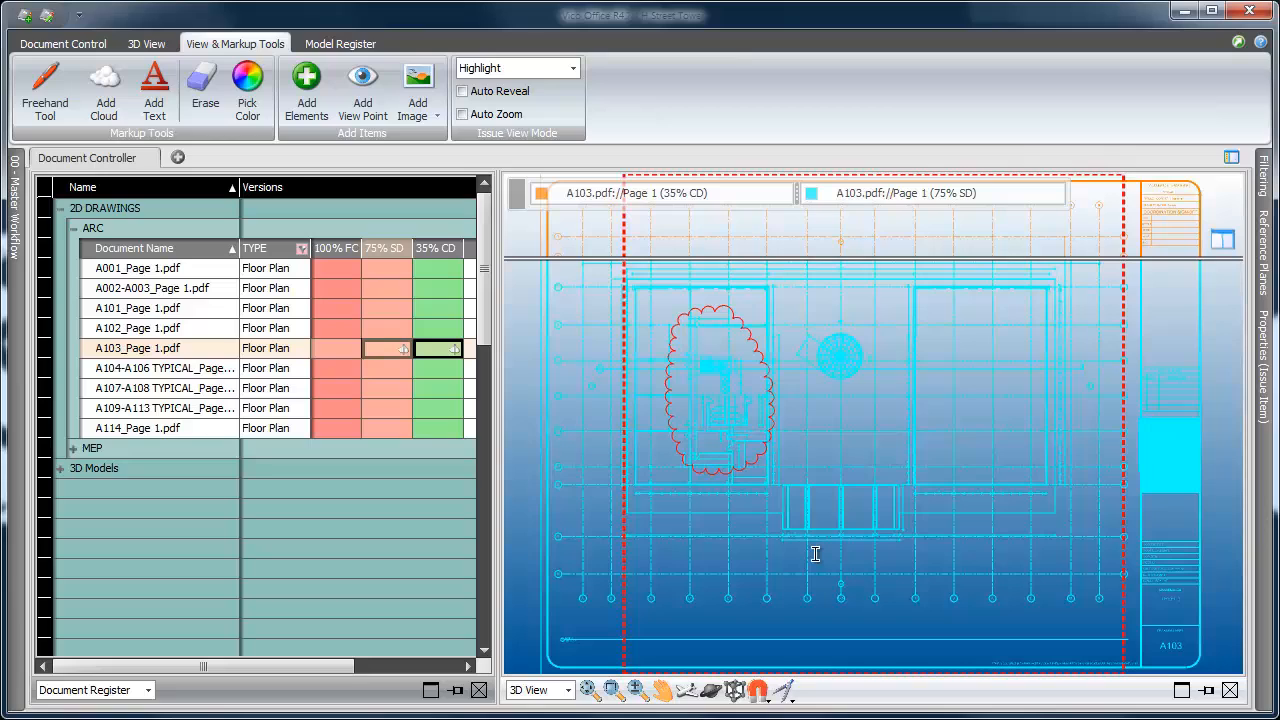
Step: Compare the 75% SD and 100% FC versions of A103_Page 1.pdf, moving the divider down below the buildings
click(382, 348)
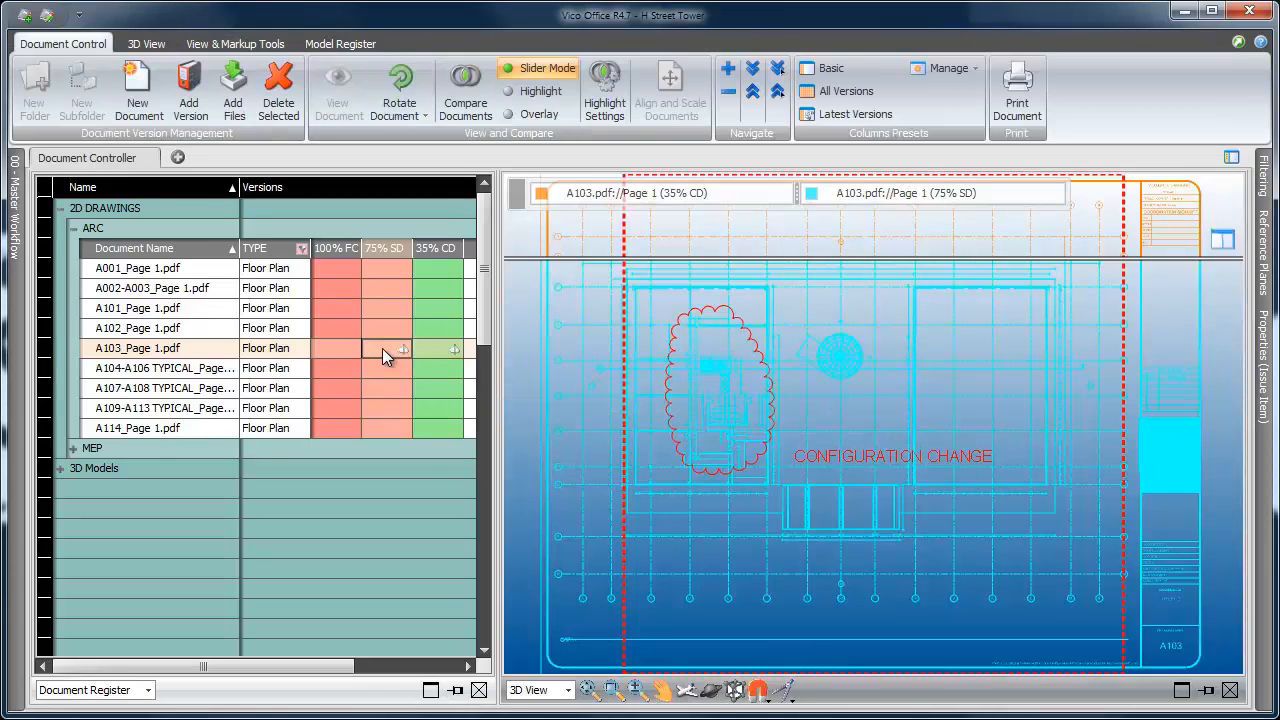
click(331, 349)
right_click(331, 349)
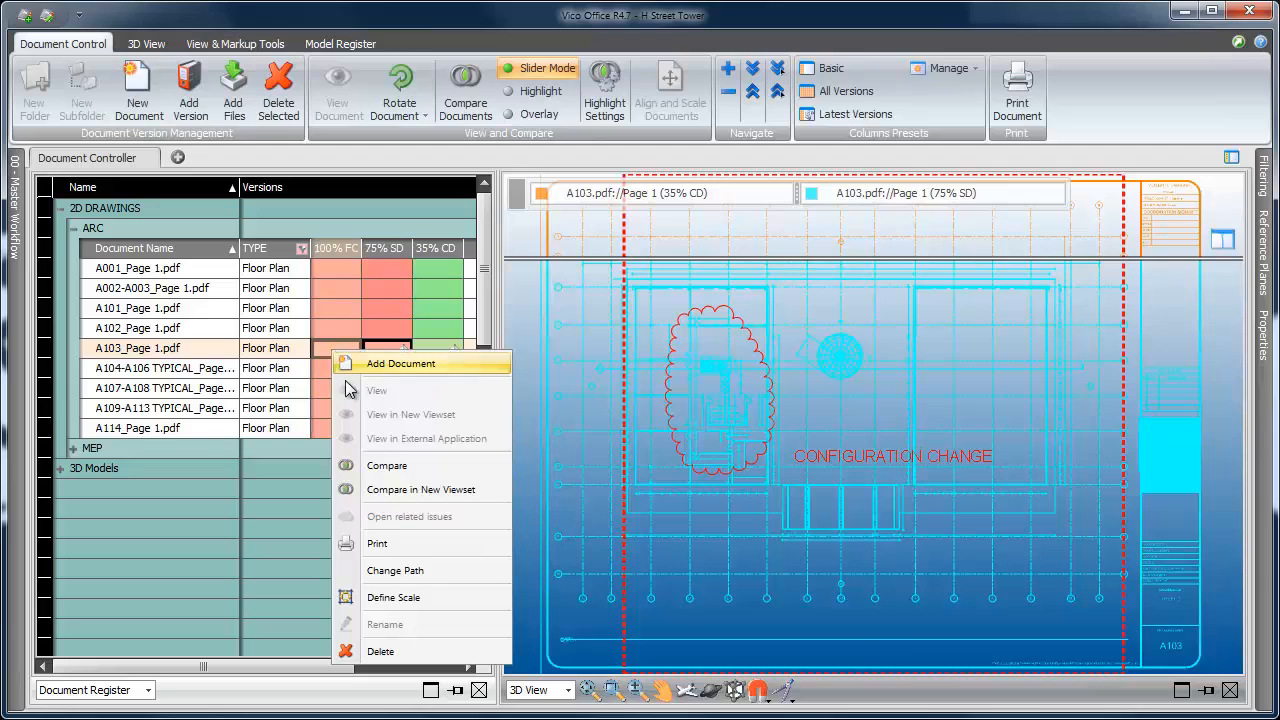
click(387, 466)
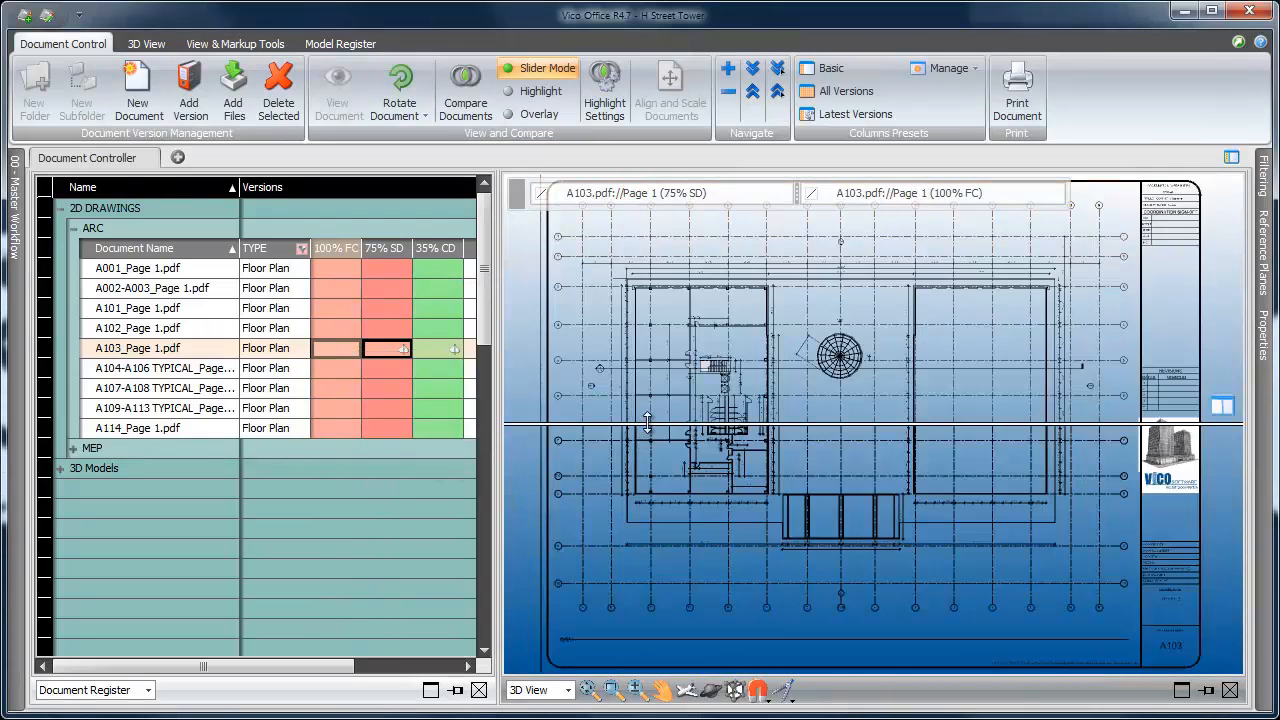
drag(648, 424, 662, 545)
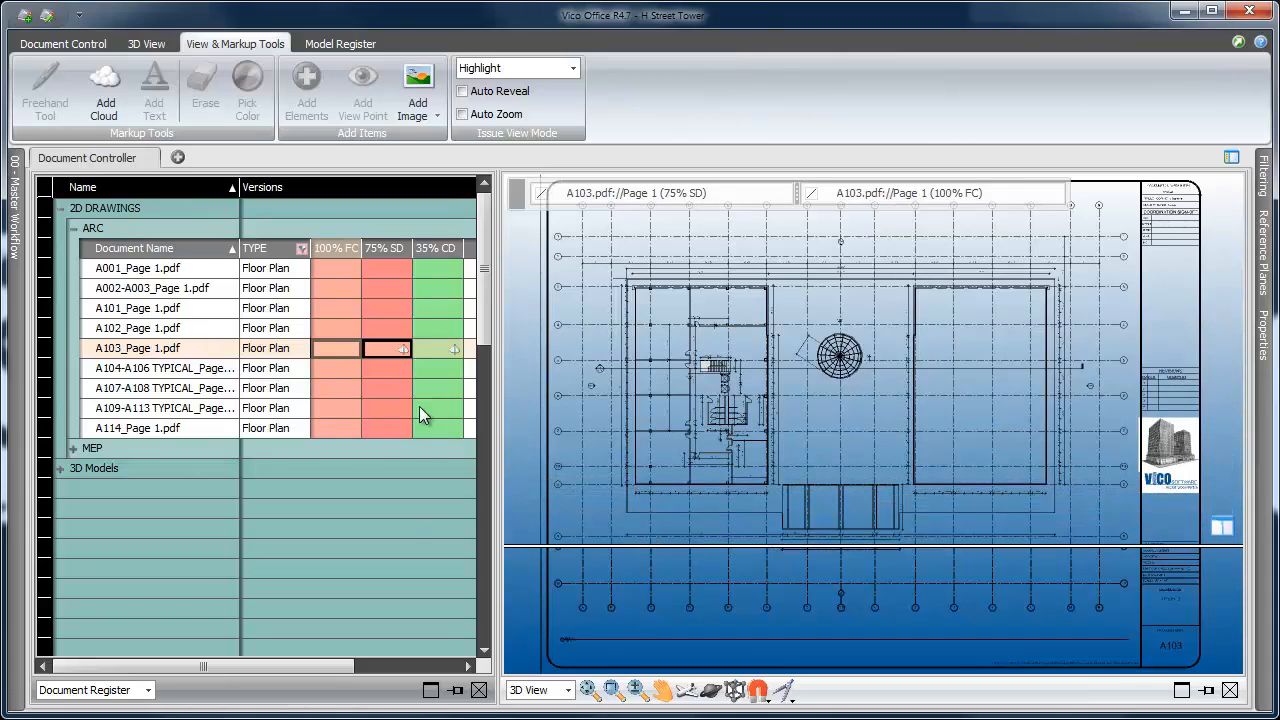
Step: Compare the 75% SD and 100% FC versions of A104-A106 TYPICAL in Highlight mode, focusing on the left building
click(391, 366)
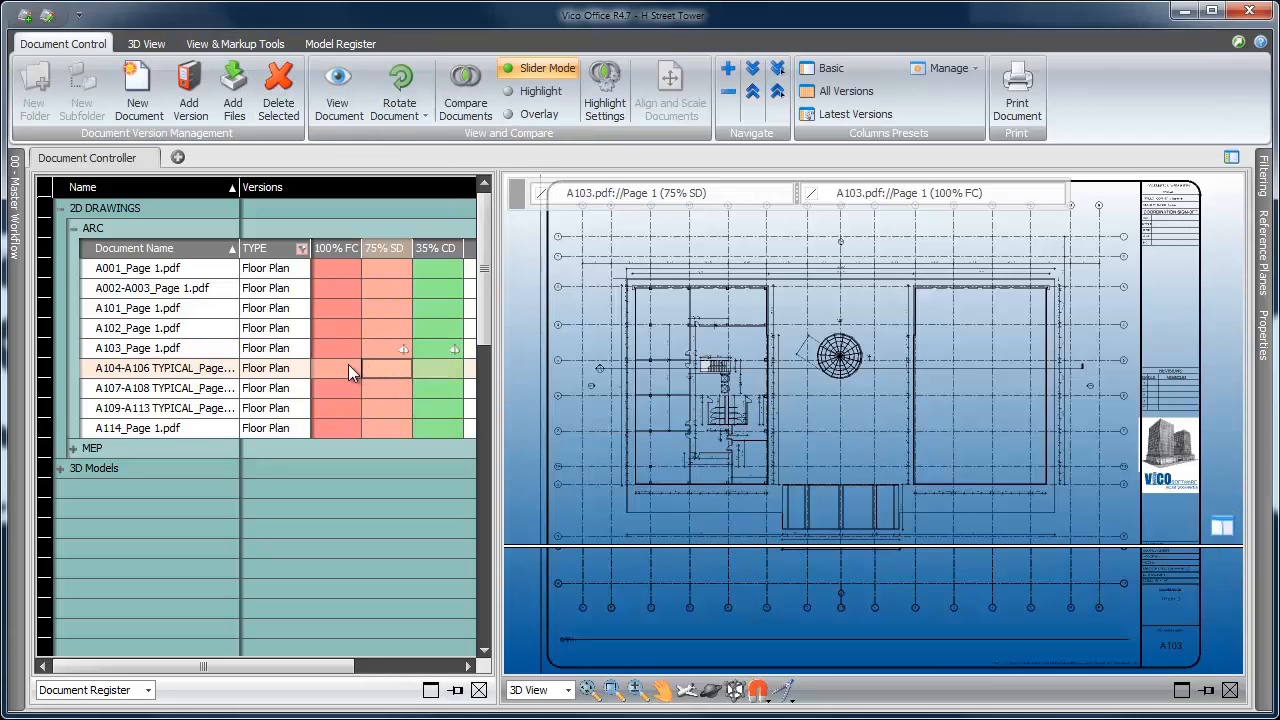
click(346, 367)
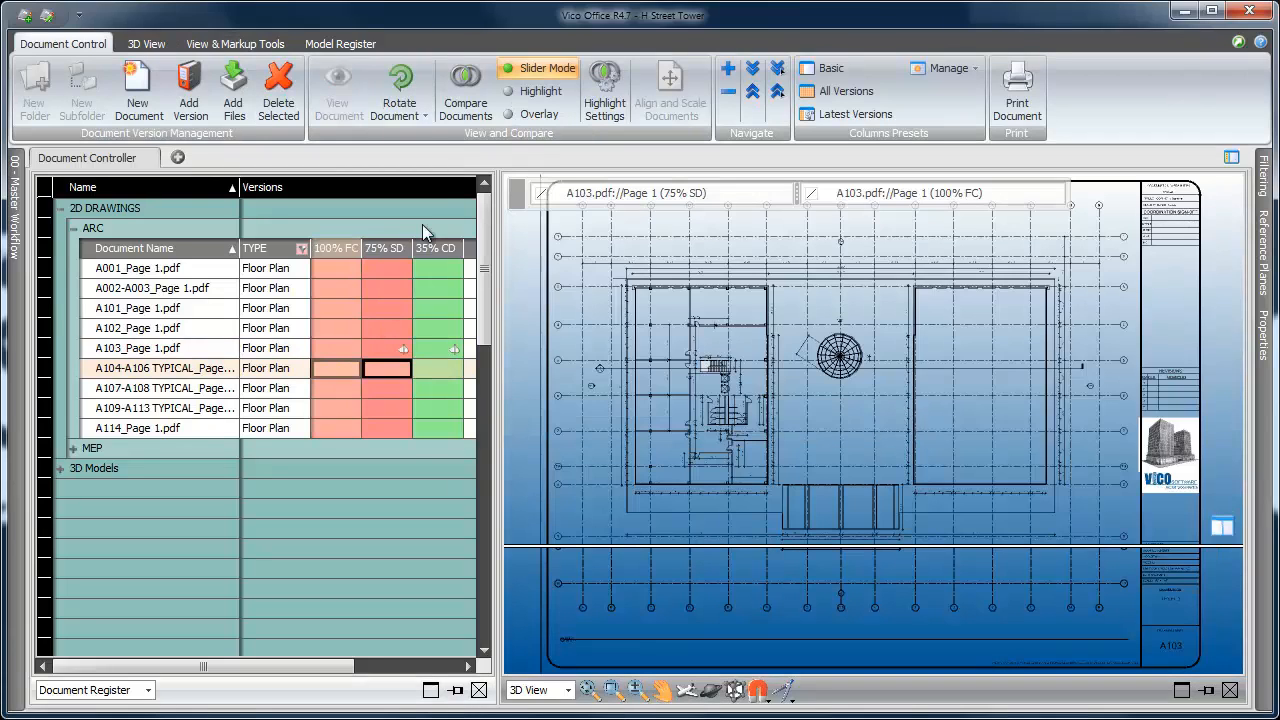
click(467, 98)
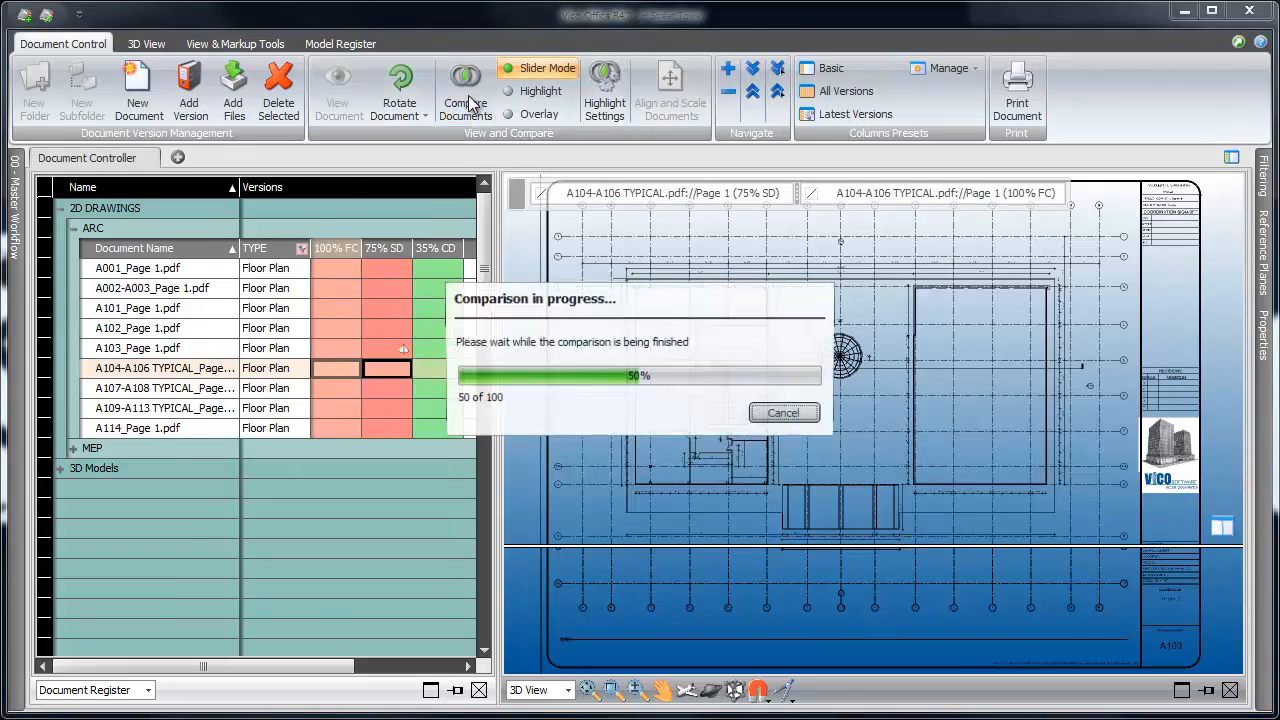
click(527, 92)
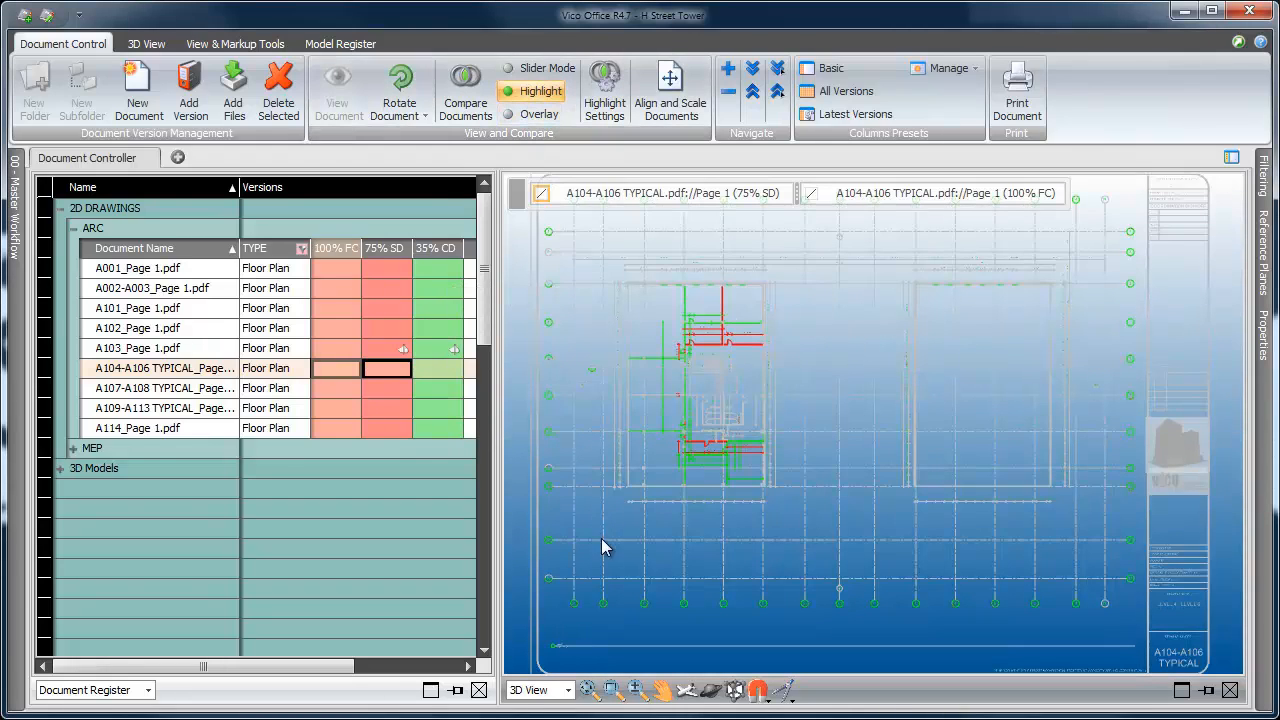
click(613, 688)
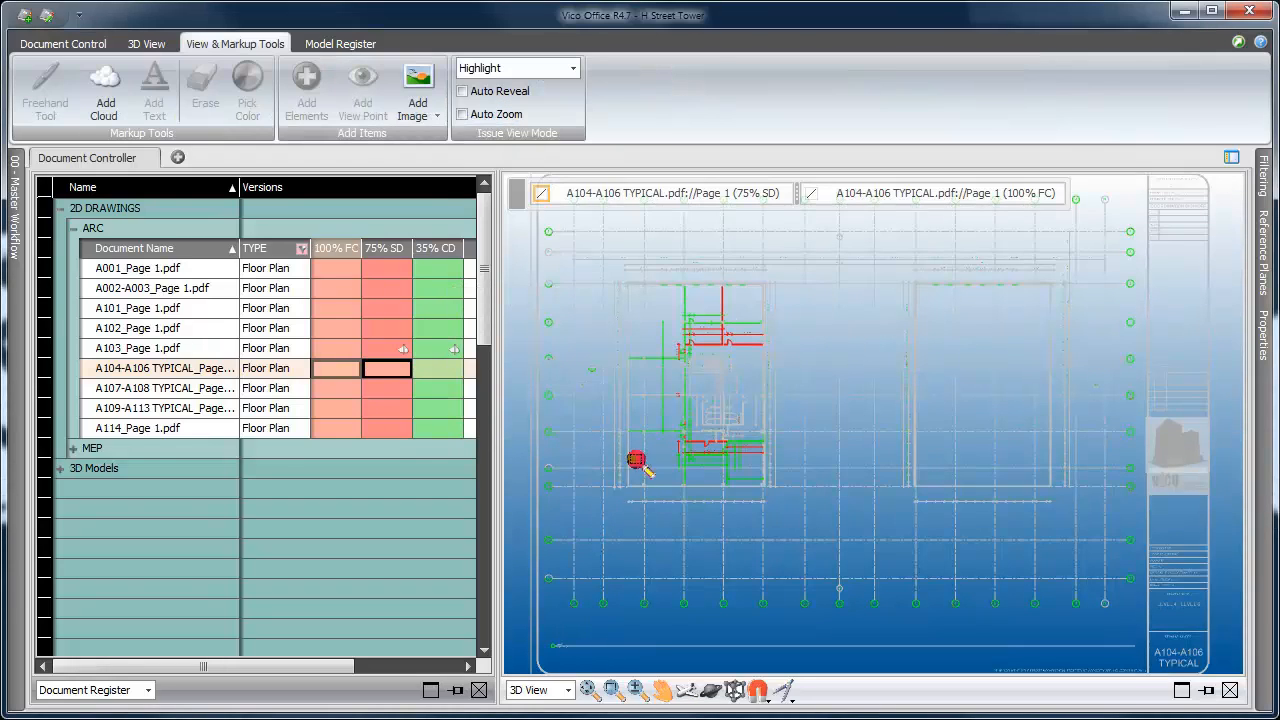
mouse_move(603, 267)
mouse_down()
mouse_move(686, 400)
mouse_move(791, 509)
mouse_move(808, 494)
mouse_up()
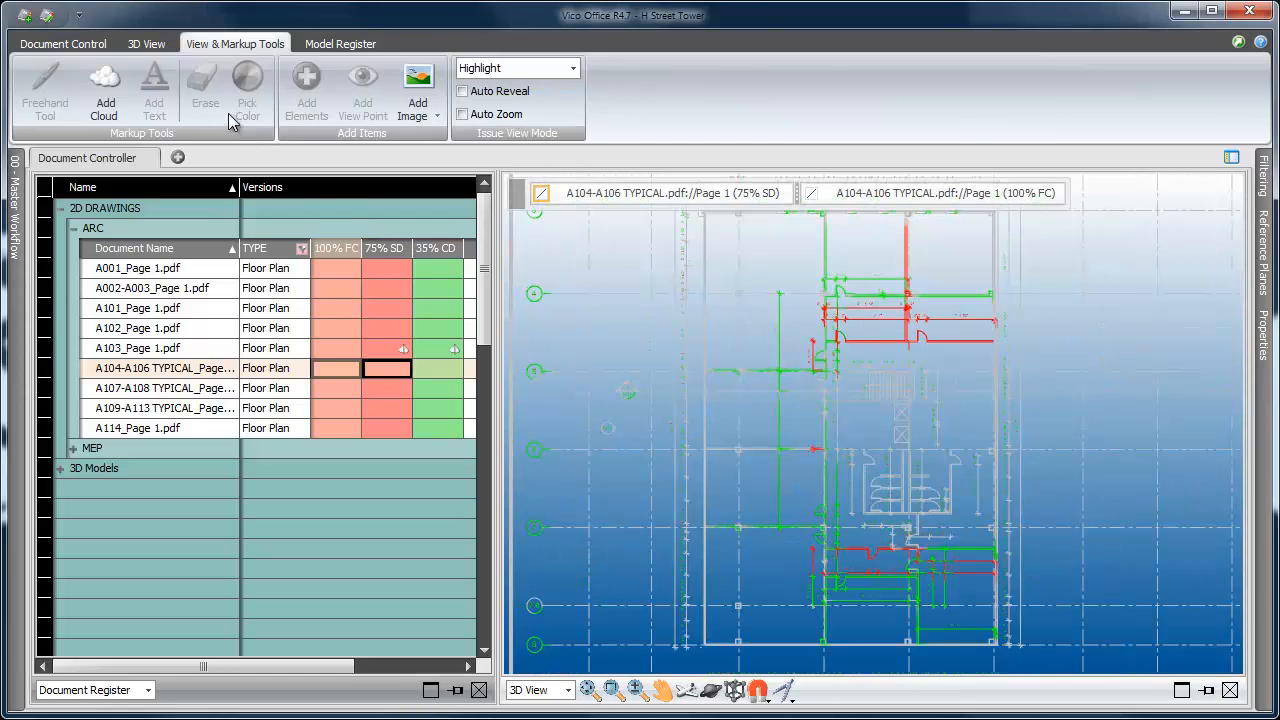
Step: Set the color for New elements to blue (0, 0, 255) in the highlight settings
click(85, 45)
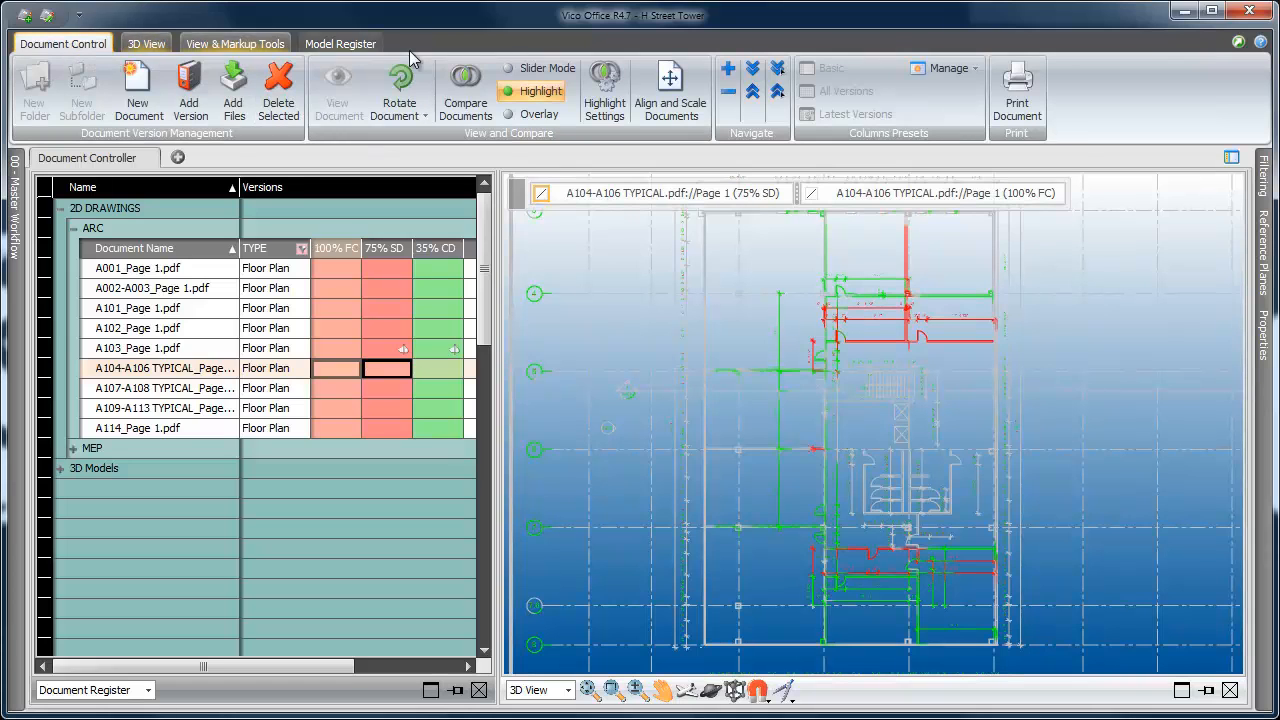
click(604, 95)
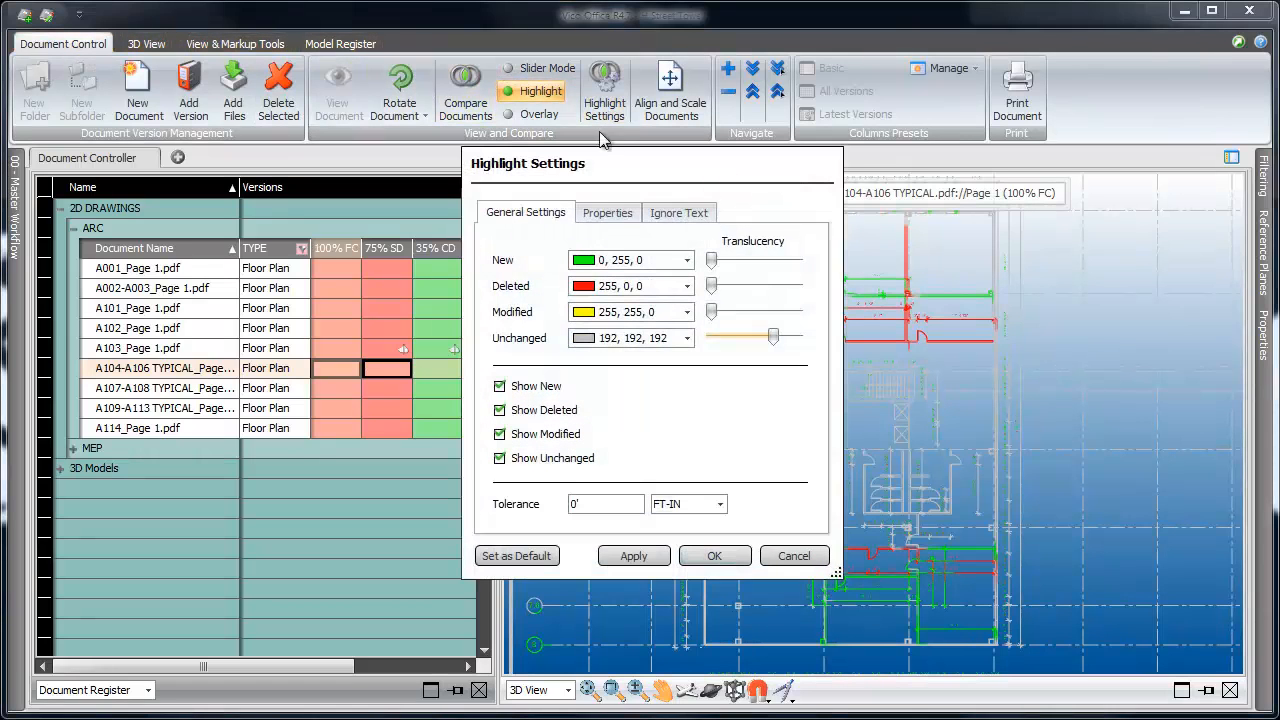
drag(608, 172, 252, 216)
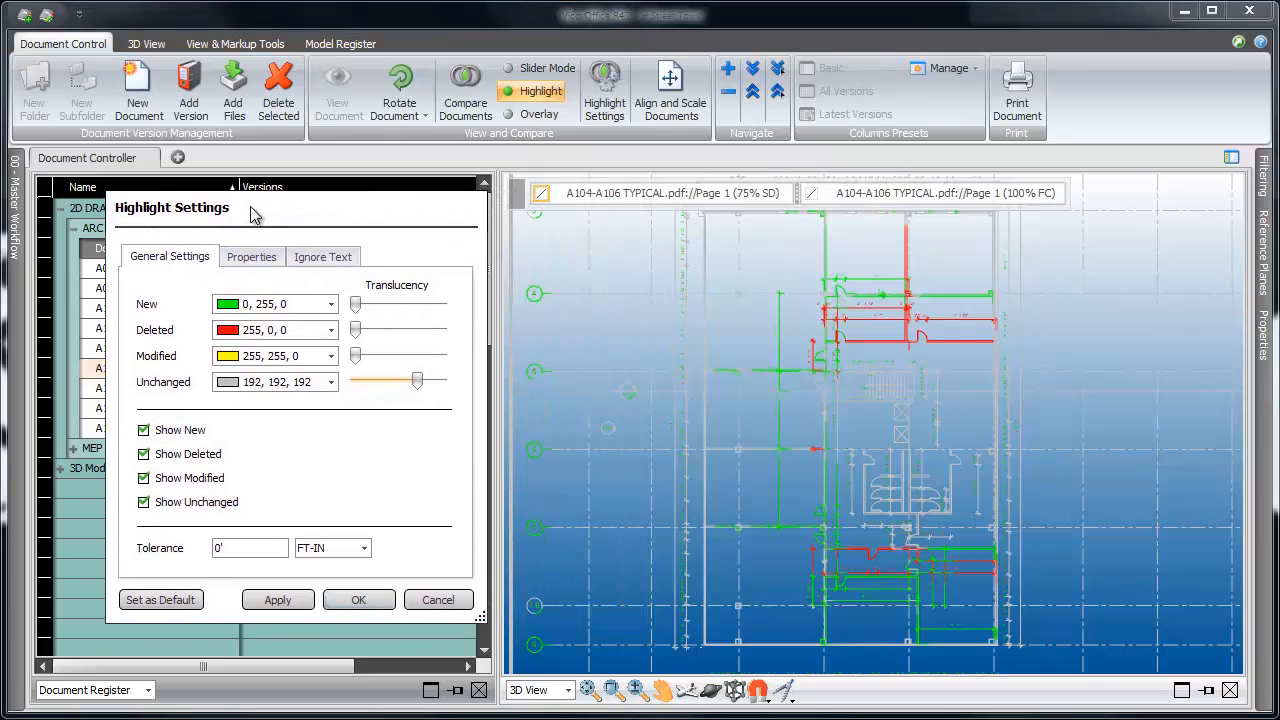
click(331, 305)
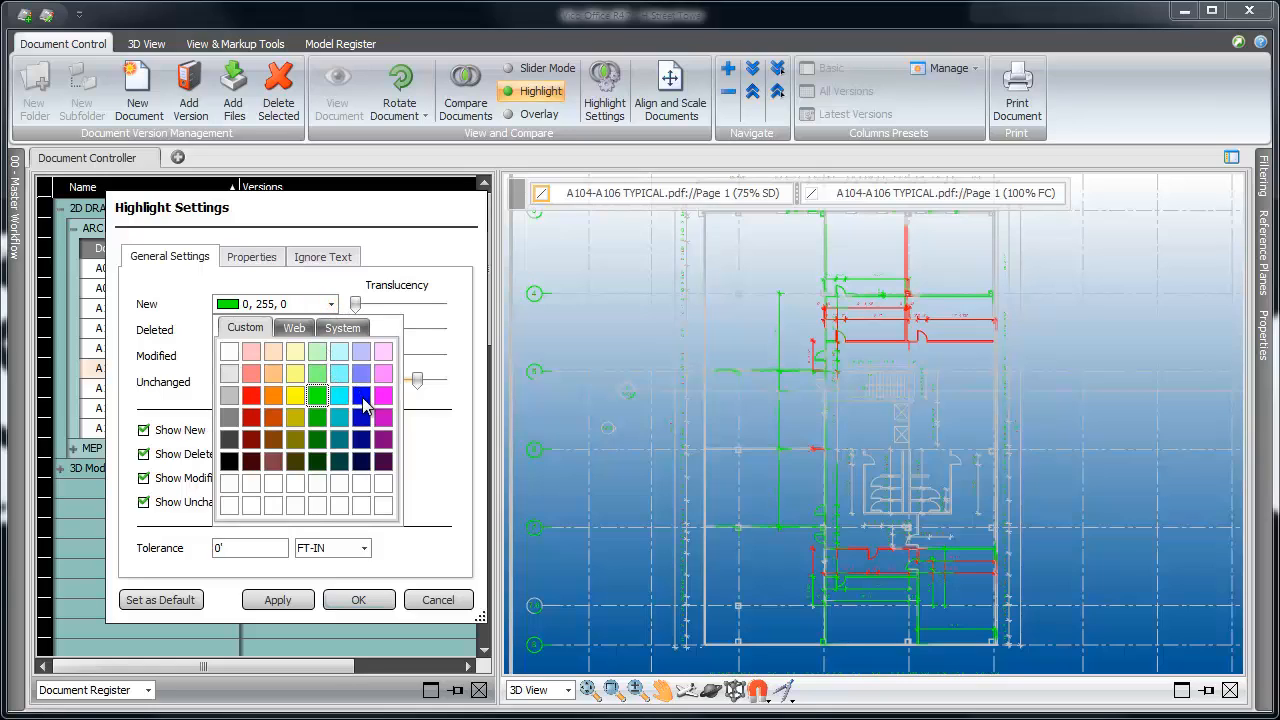
click(362, 397)
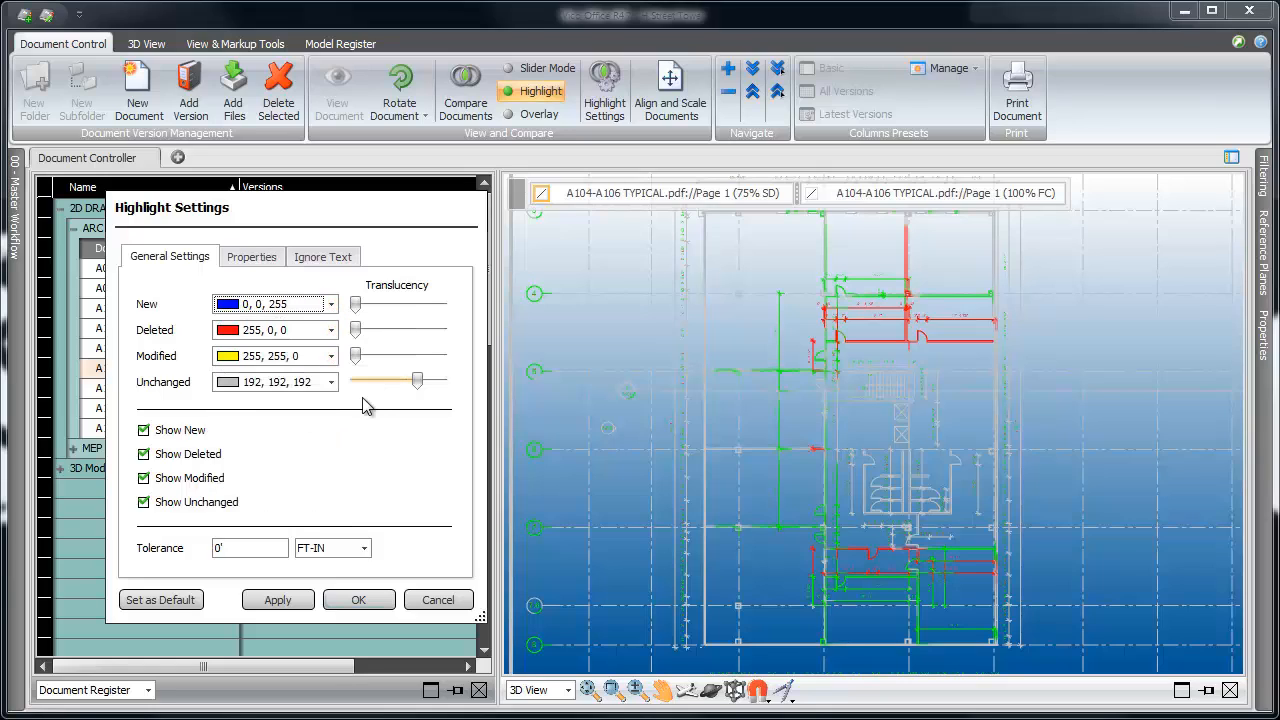
Step: Set the Deleted color to red (255, 0, 0) and apply the highlight settings with only deleted elements shown
click(331, 331)
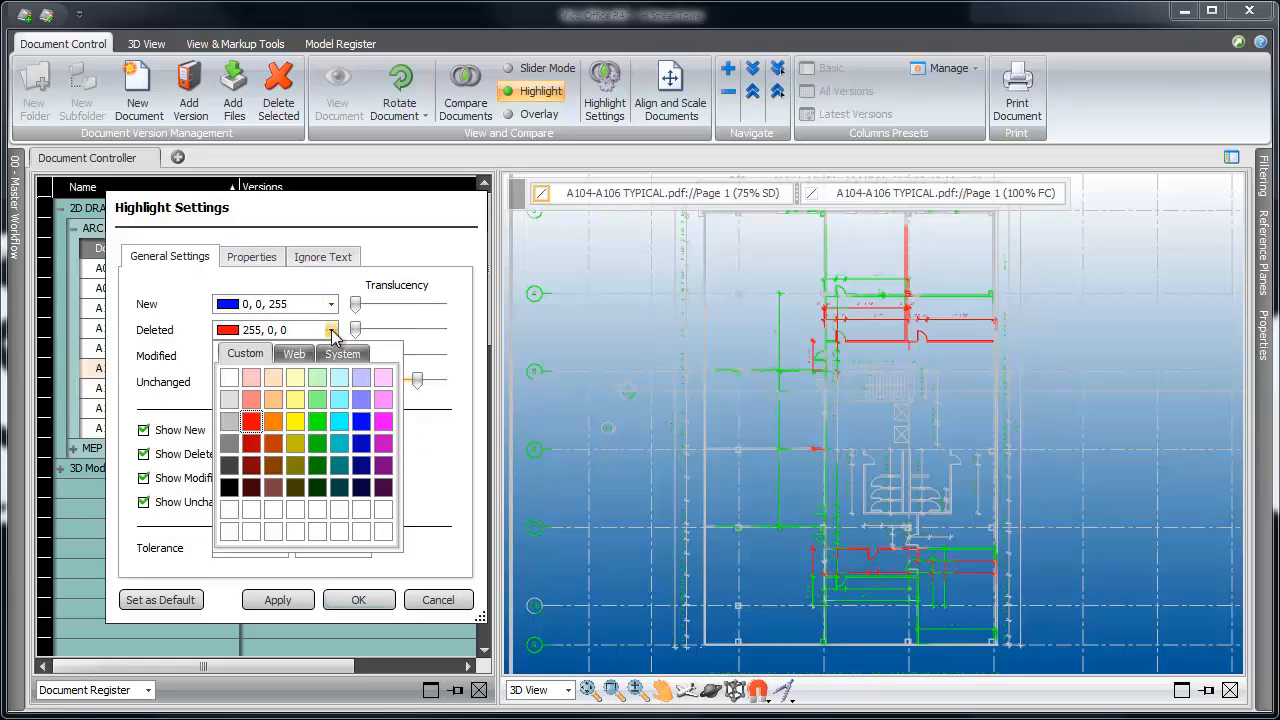
click(251, 421)
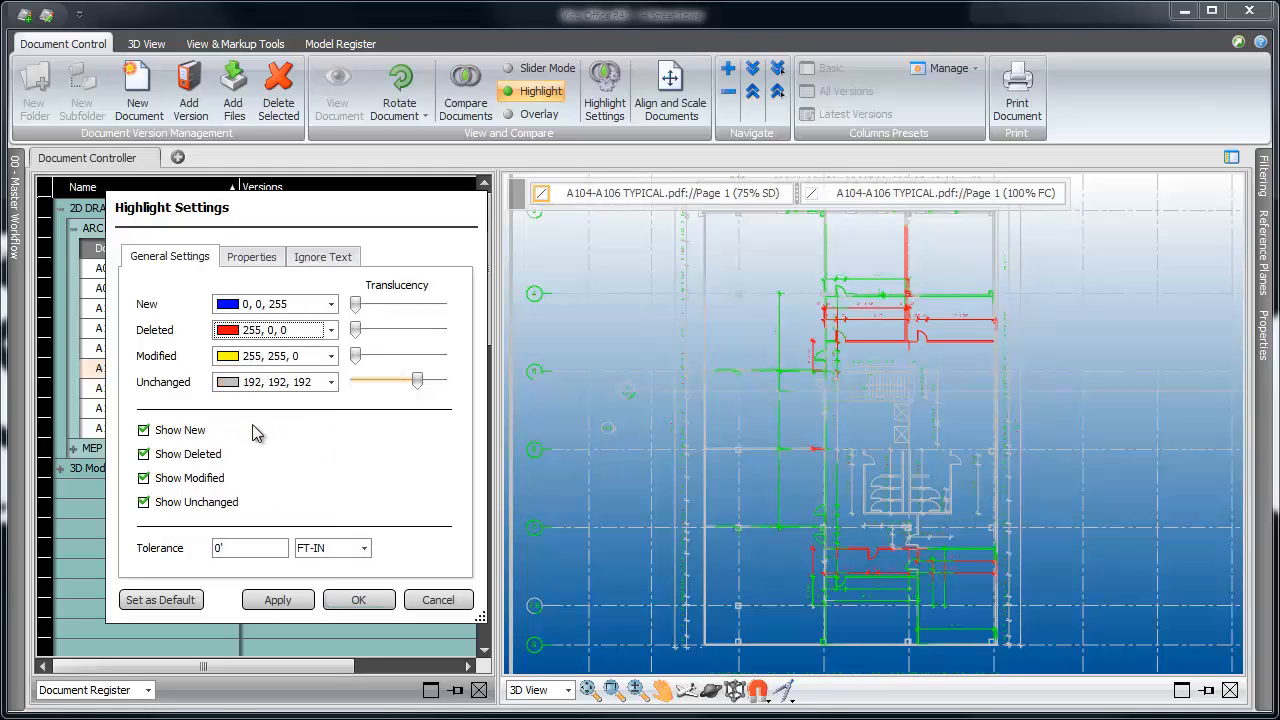
click(143, 431)
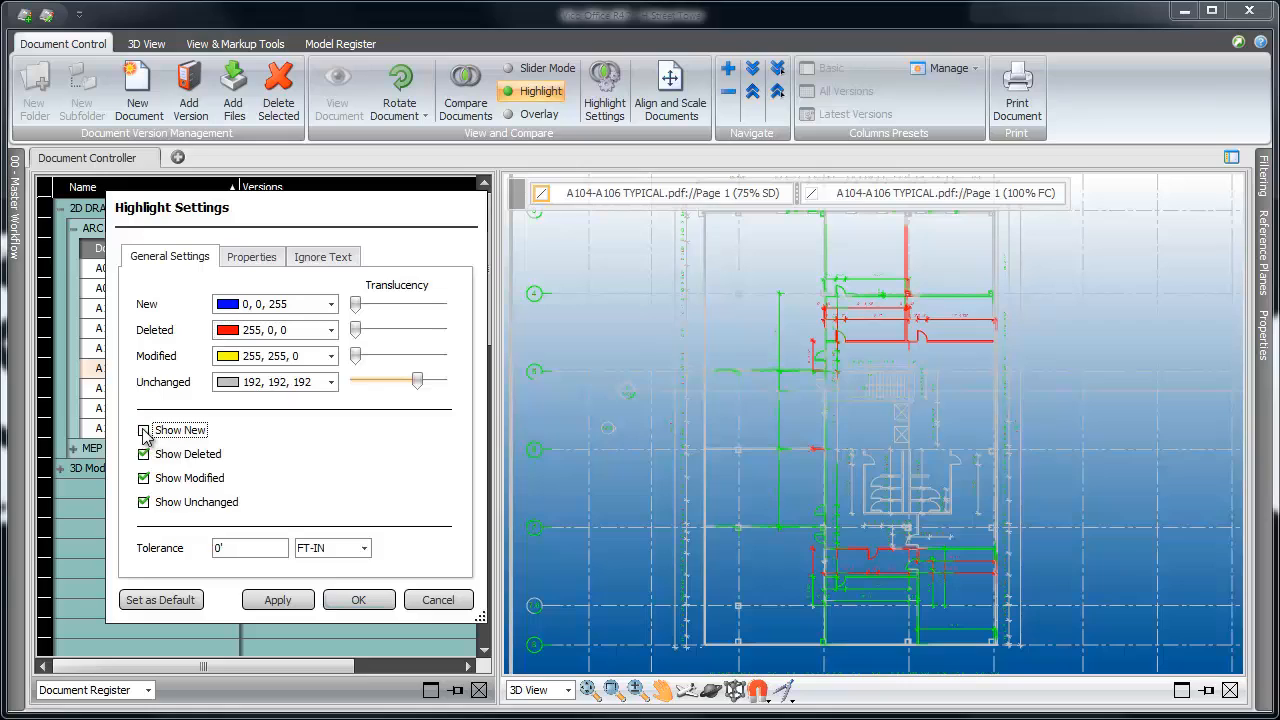
click(144, 480)
click(144, 503)
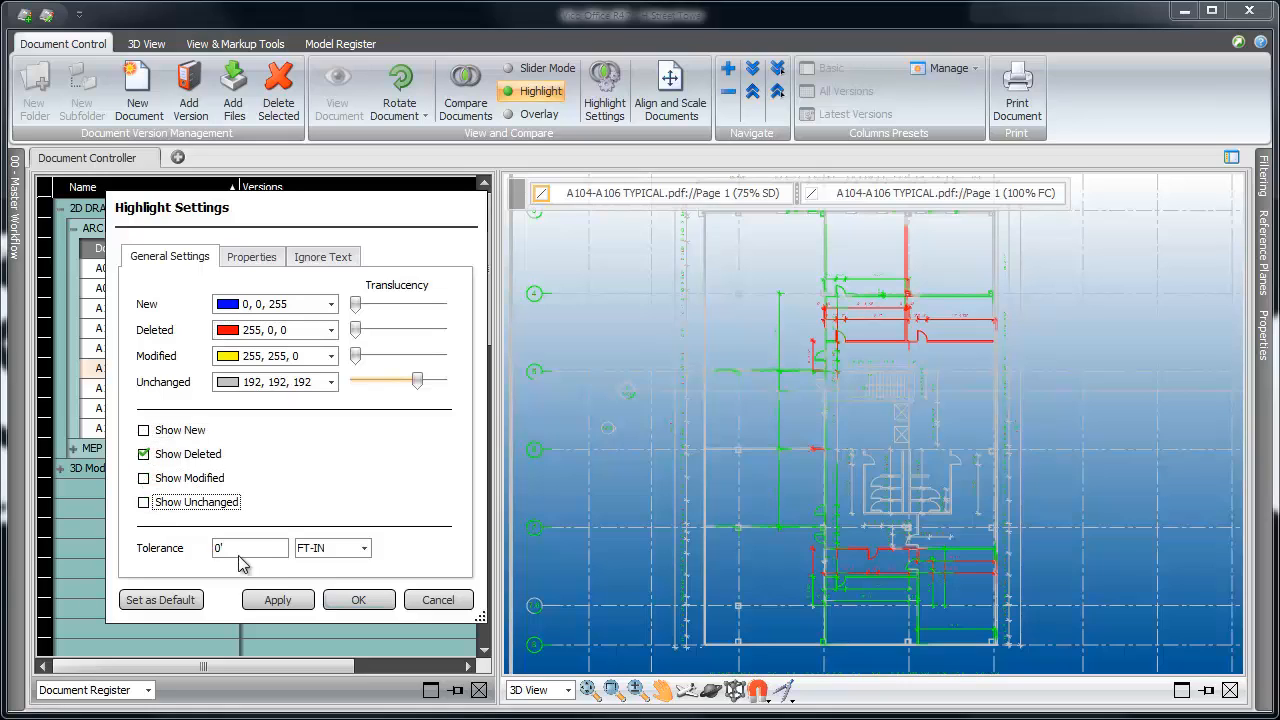
click(284, 603)
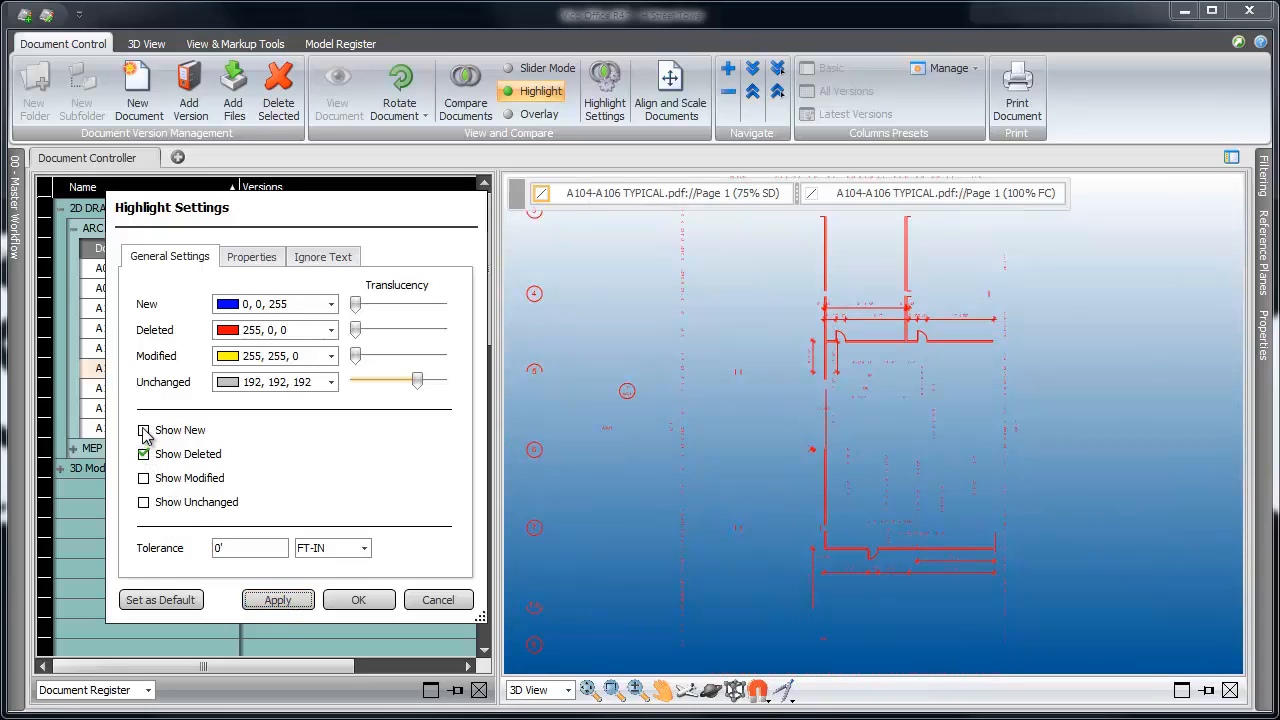
Step: Turn the display of new elements back on and apply it, also re-enable modified and unchanged elements, and confirm the highlight settings
click(144, 431)
click(278, 601)
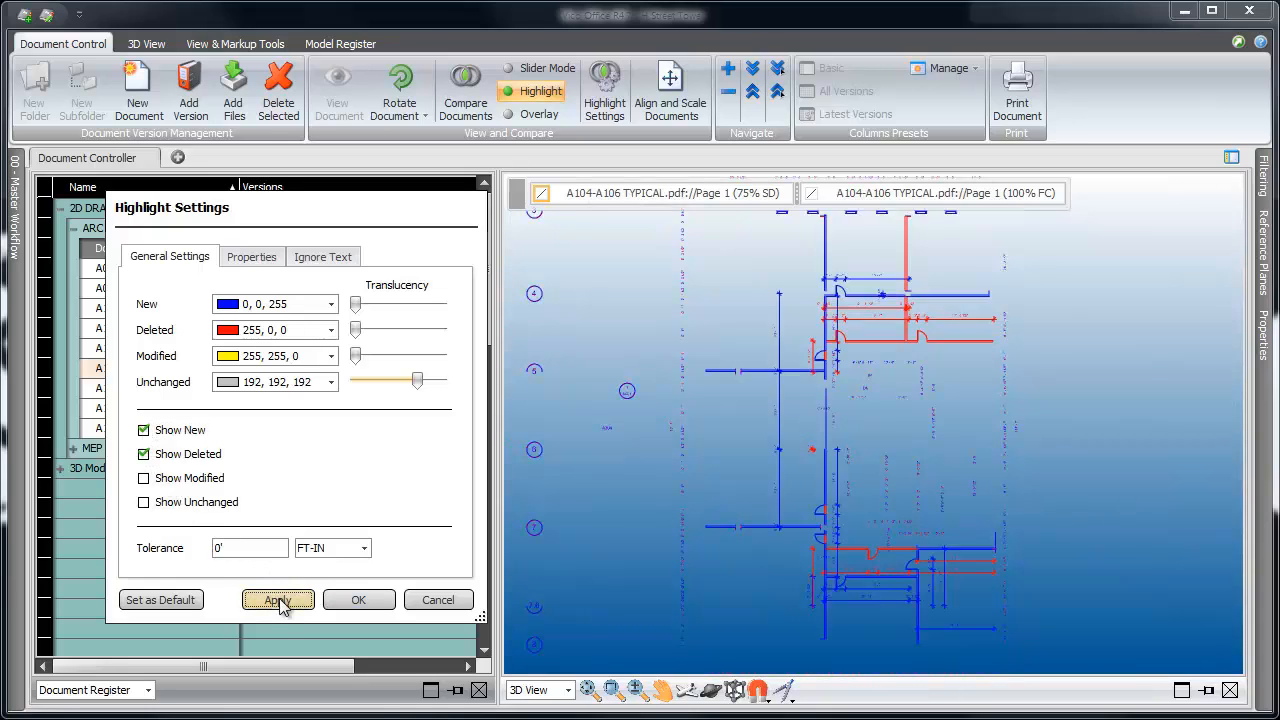
click(144, 479)
click(144, 503)
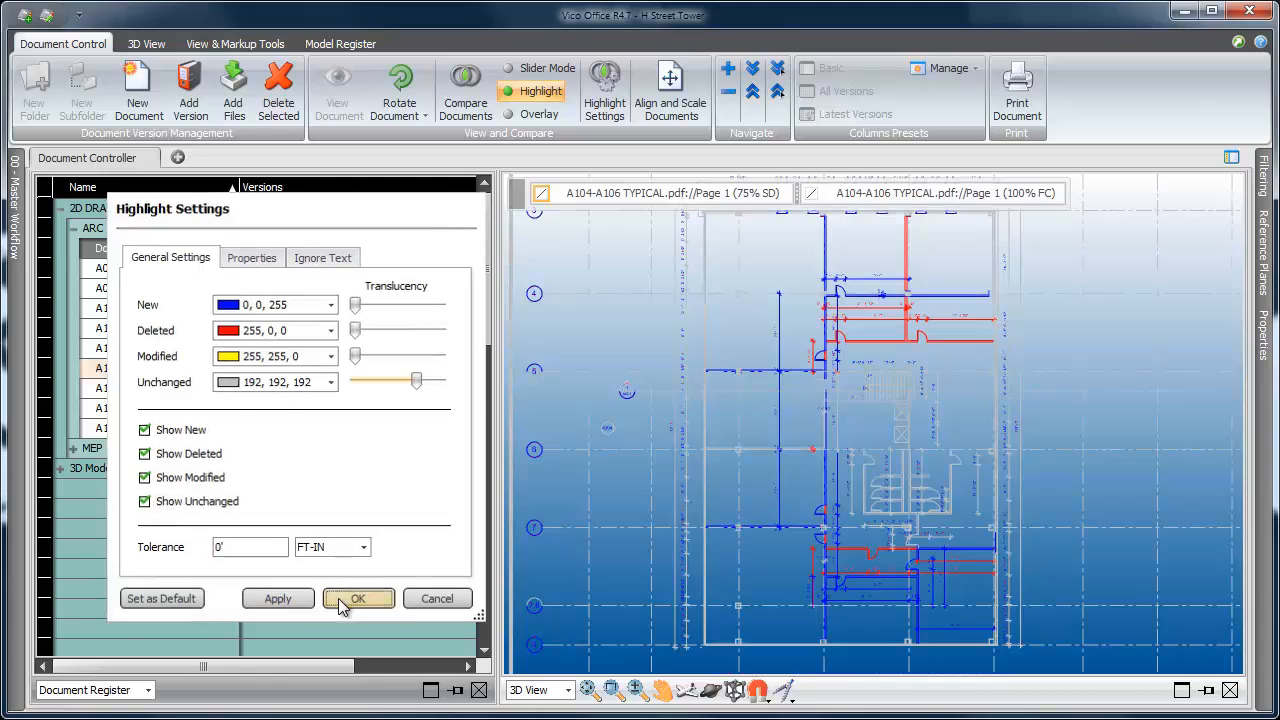
click(340, 603)
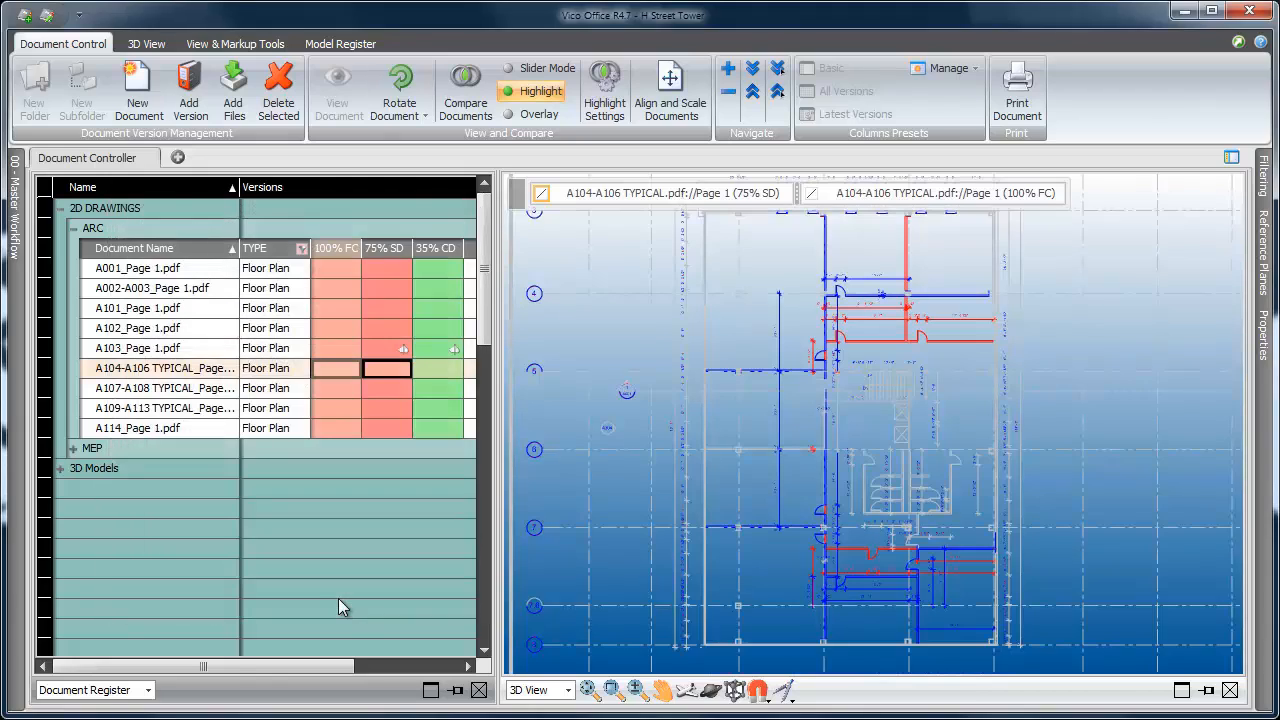
Step: Draw a markup cloud around the changed walls in the upper-right part of the building, between grid lines 4 and 5
click(246, 45)
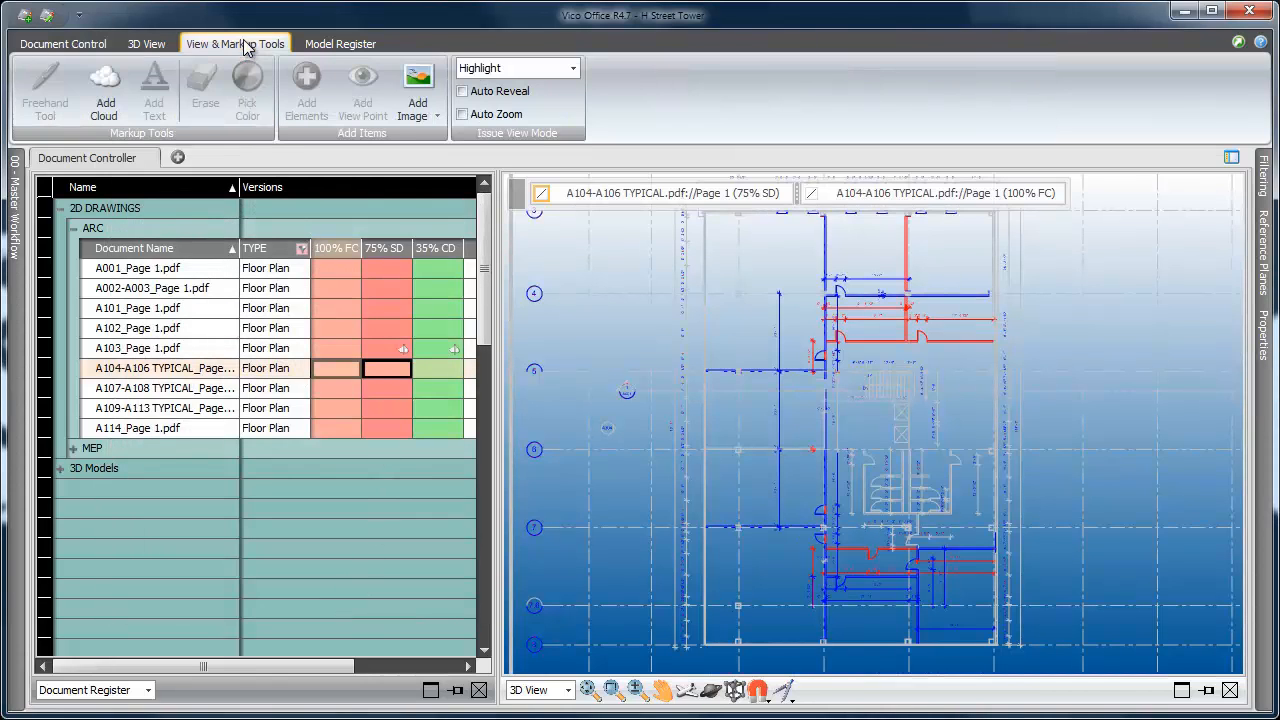
click(104, 90)
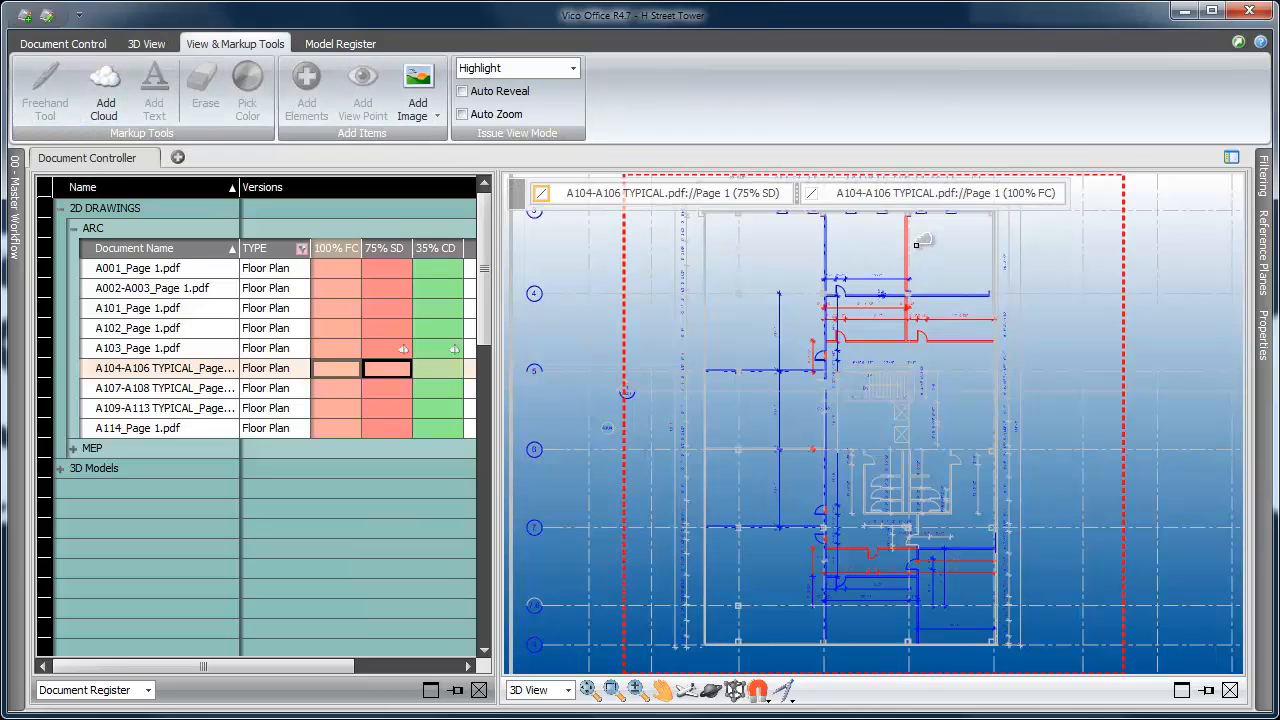
mouse_move(916, 244)
mouse_down()
mouse_move(812, 255)
mouse_move(798, 303)
mouse_move(818, 350)
mouse_move(868, 374)
mouse_move(1018, 355)
mouse_move(1022, 305)
mouse_move(925, 242)
mouse_up()
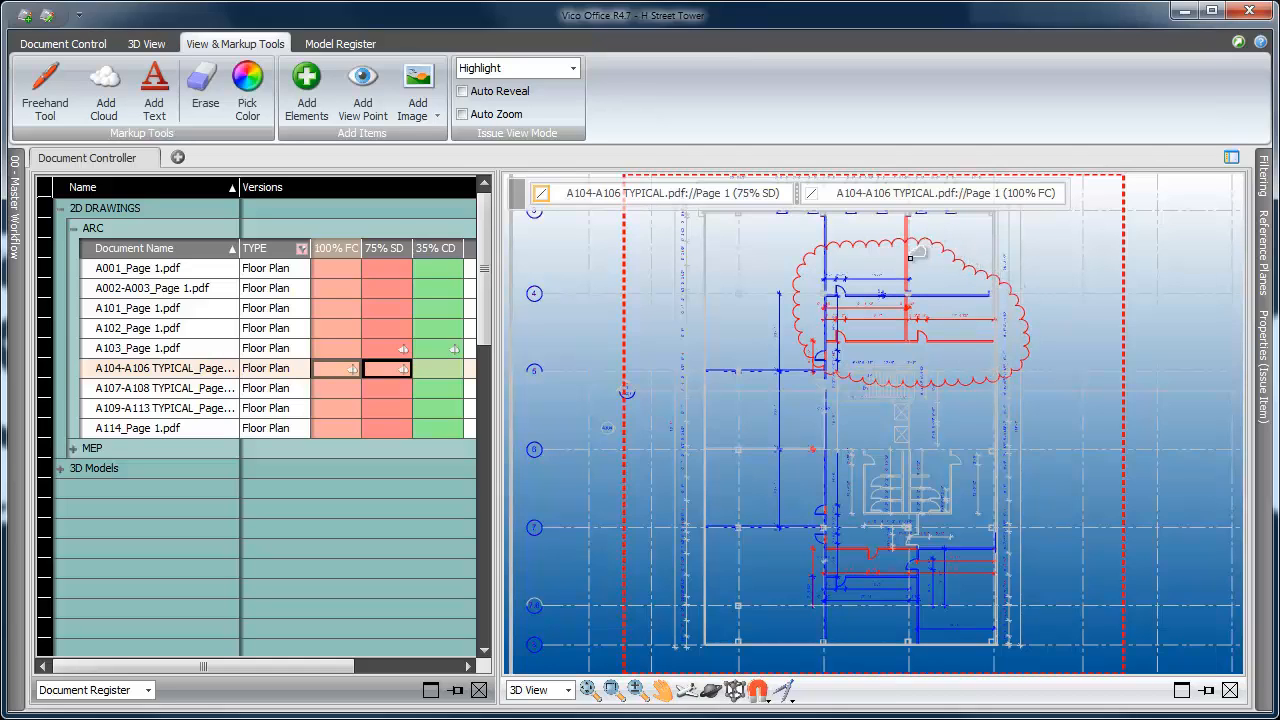
Step: Open the Issue Manager beside the document register and enter Design Variance as the subject of the newest issue
click(568, 690)
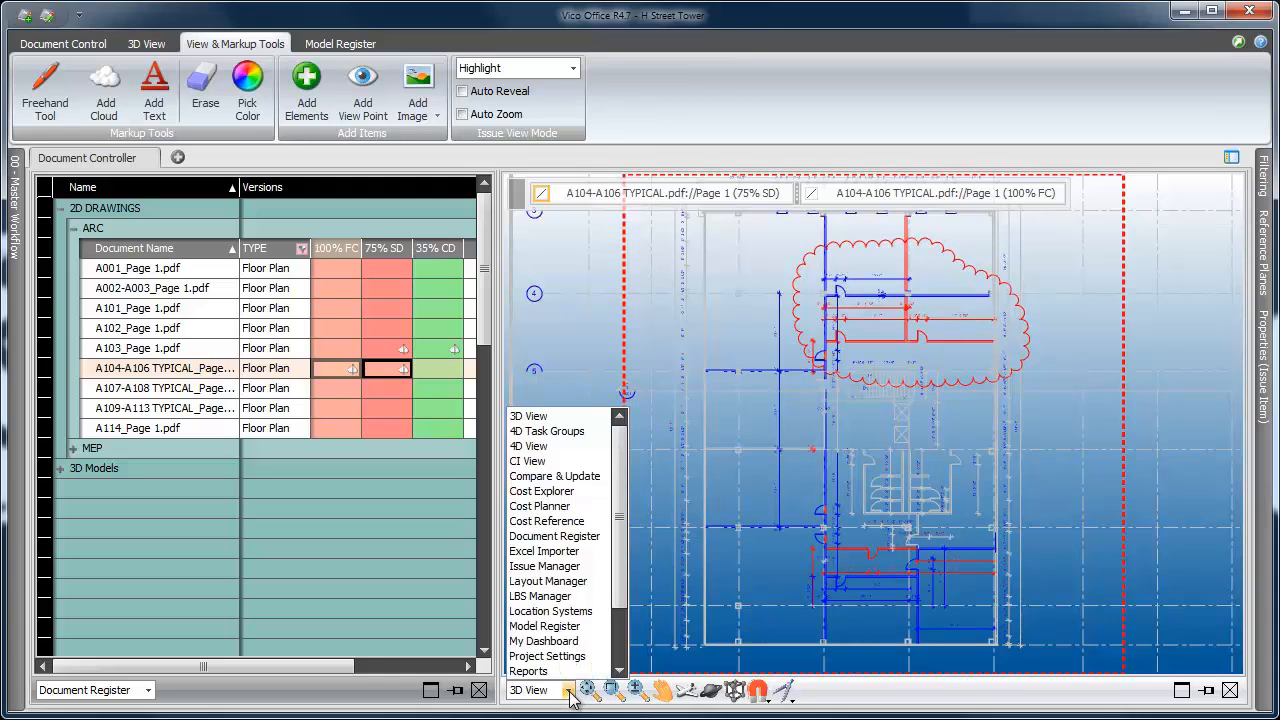
click(545, 566)
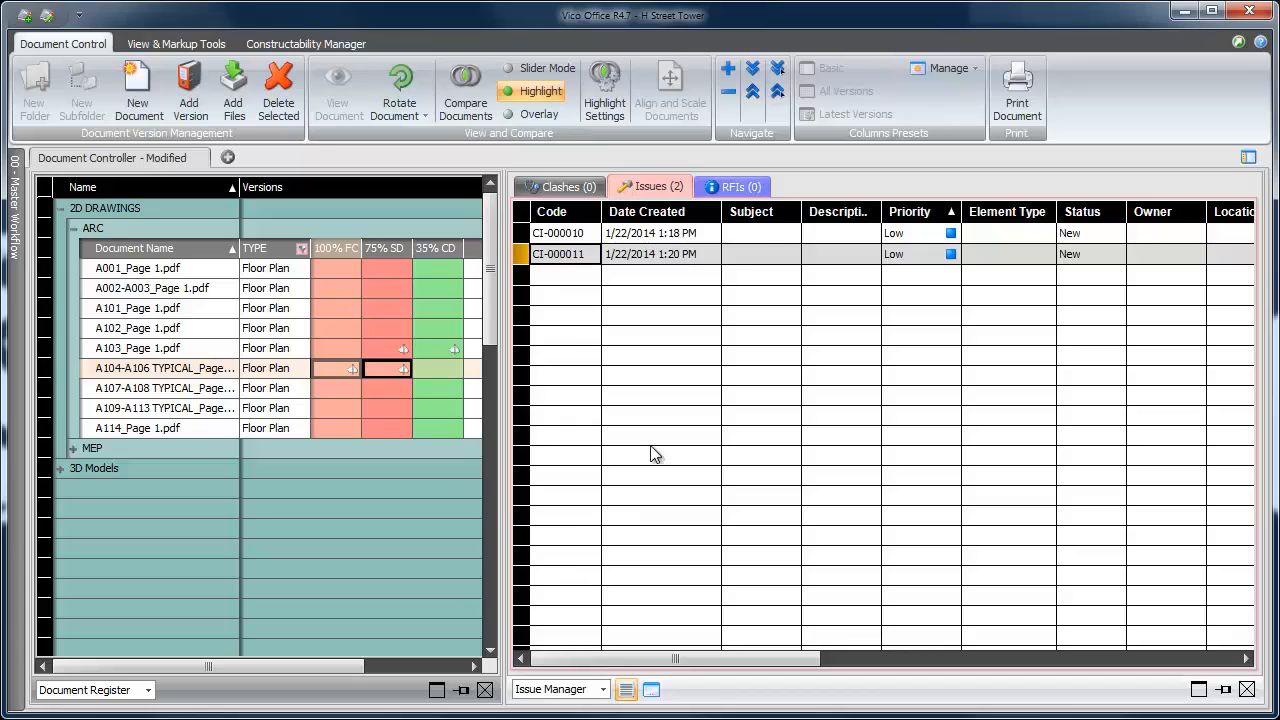
click(792, 260)
click(793, 257)
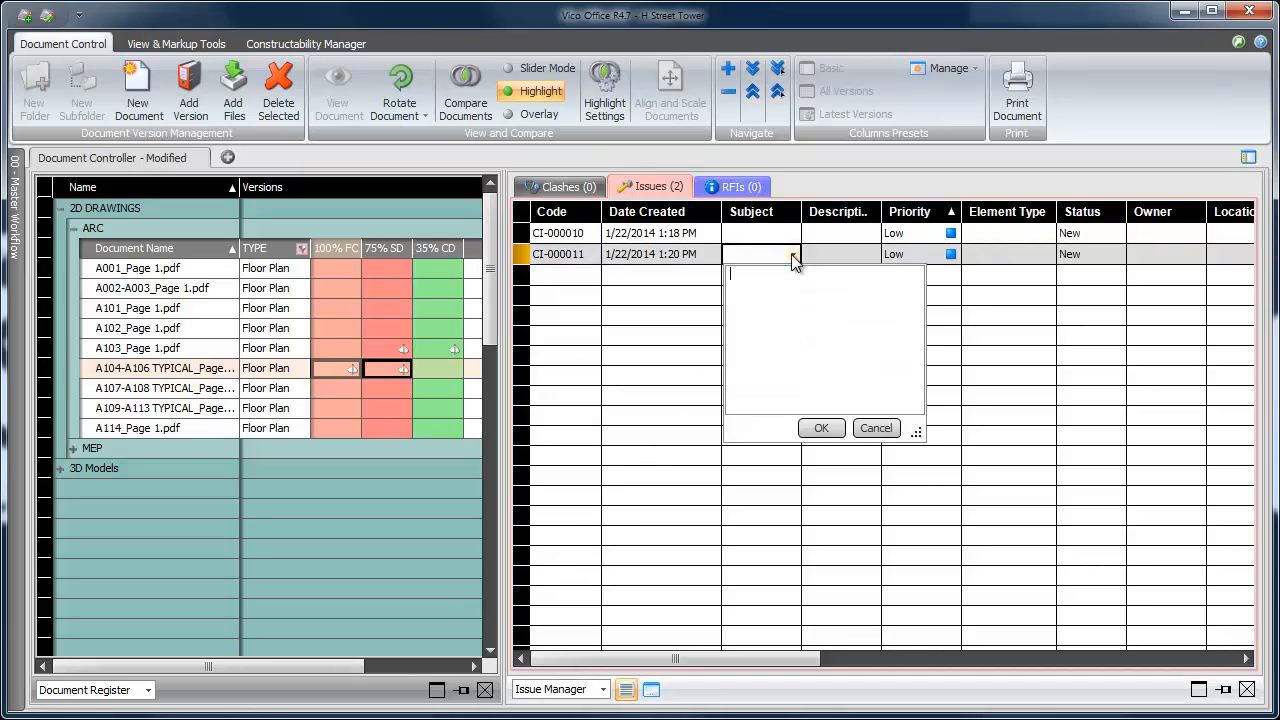
text(Design Variance)
click(821, 428)
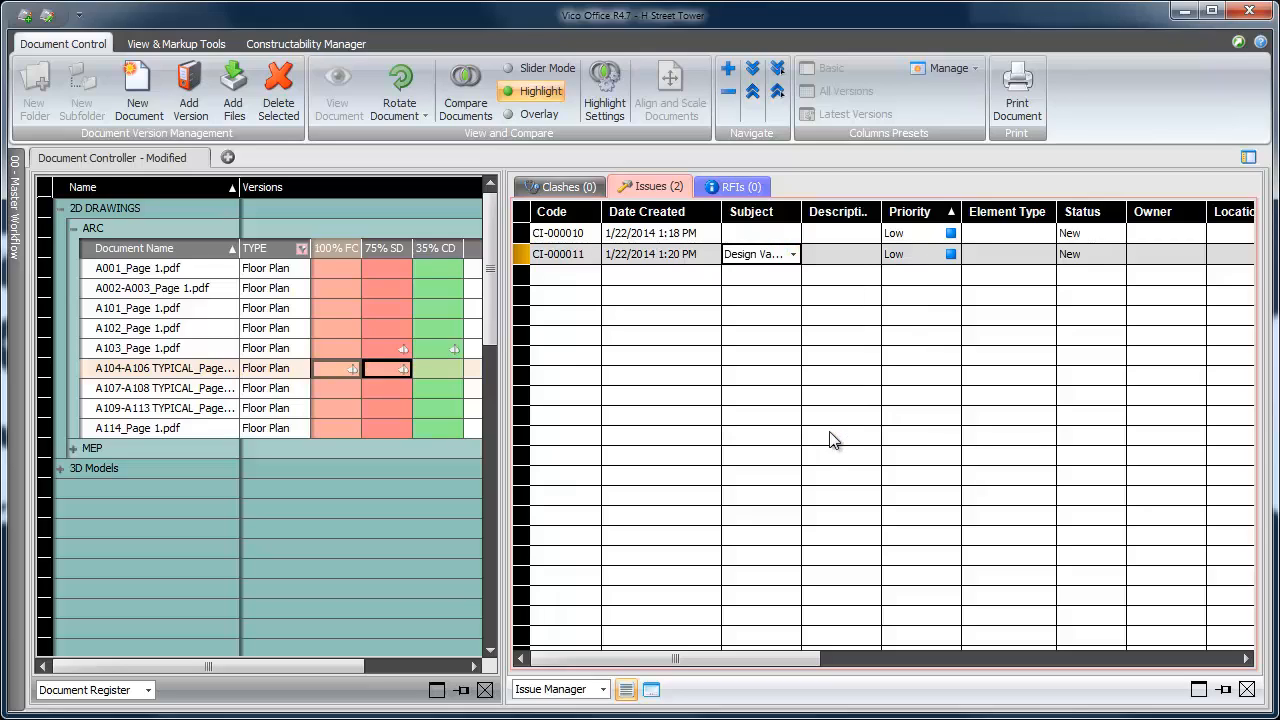
Step: Give the Design Variance issue a description beginning with "Wall position" and set its priority to High
click(873, 256)
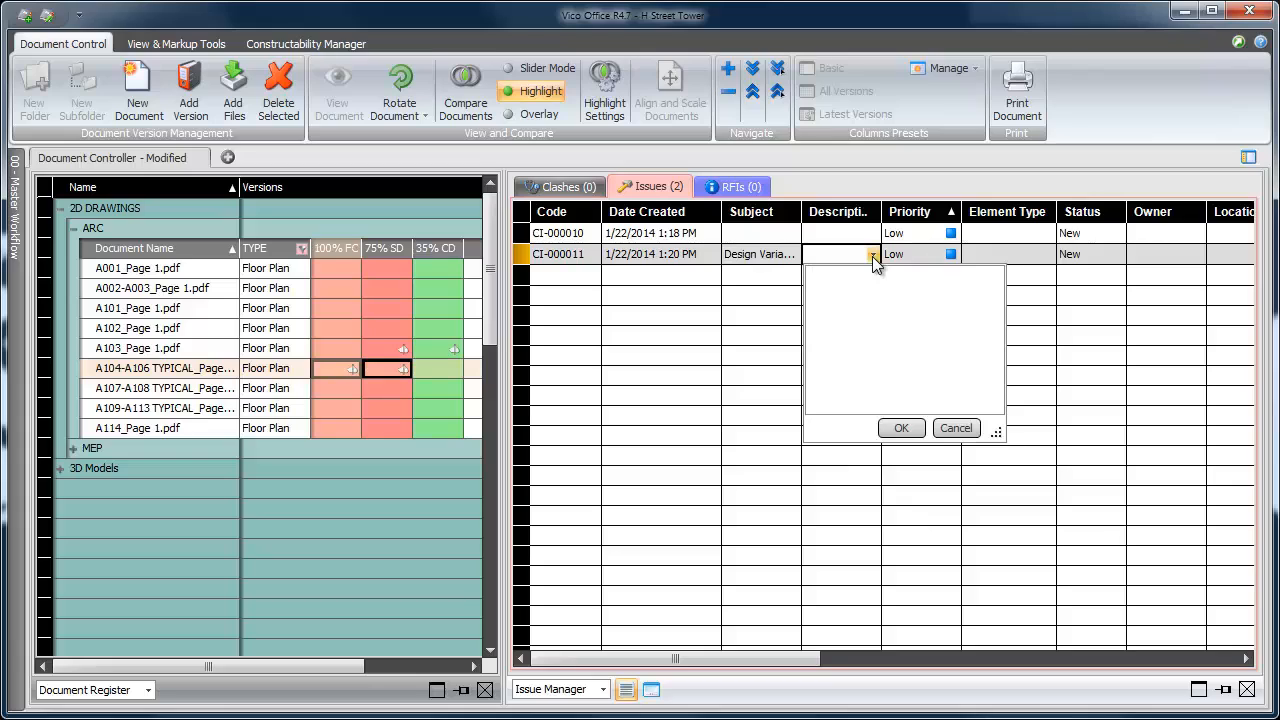
text(Wall positi...)
click(901, 428)
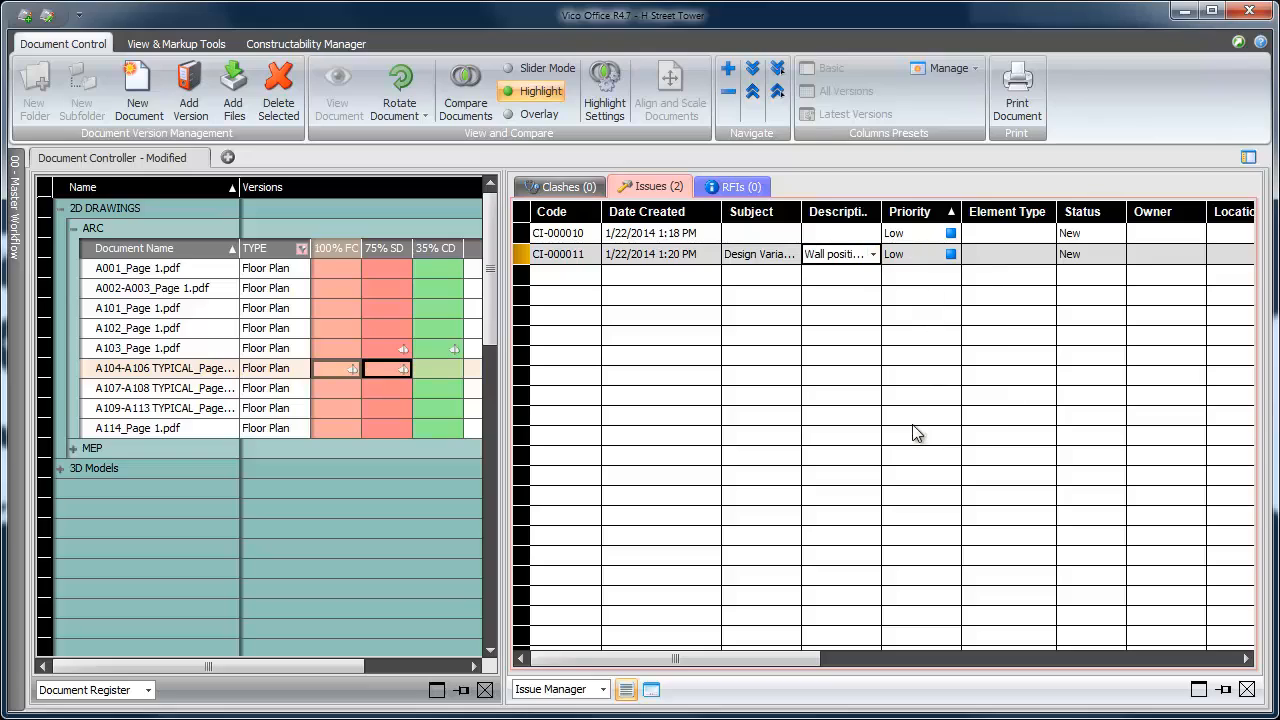
click(946, 253)
click(948, 254)
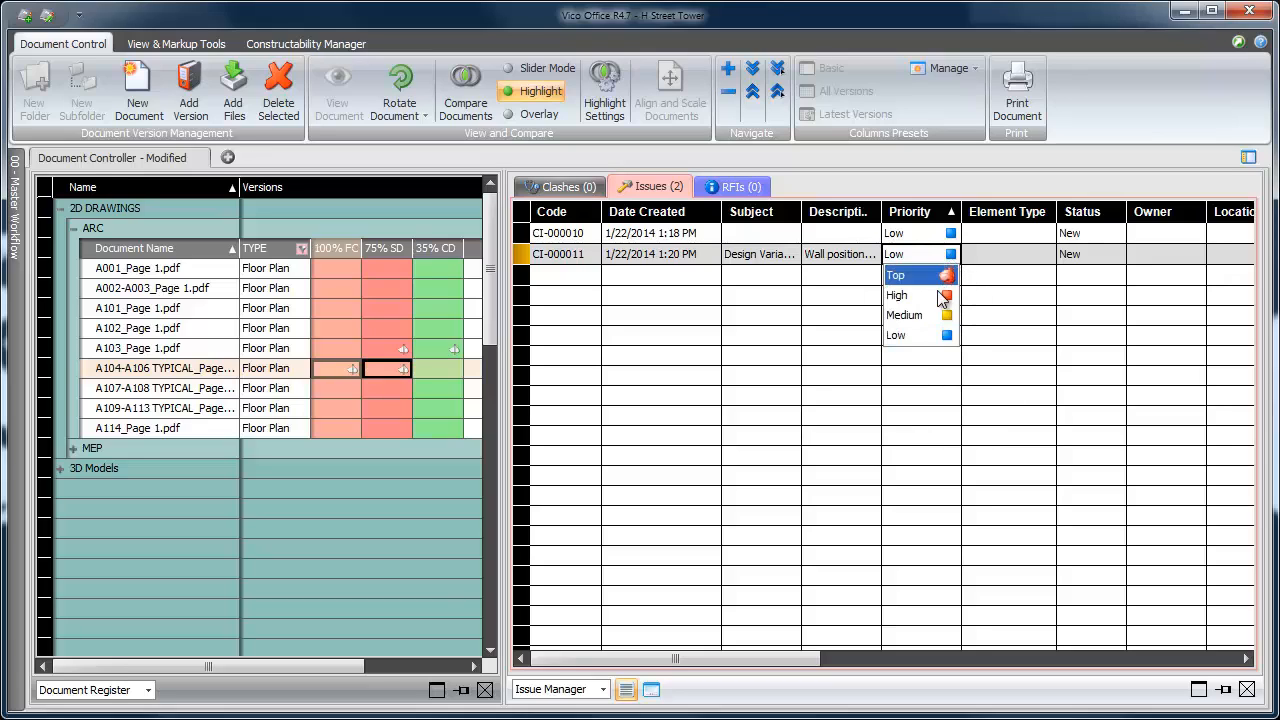
click(940, 296)
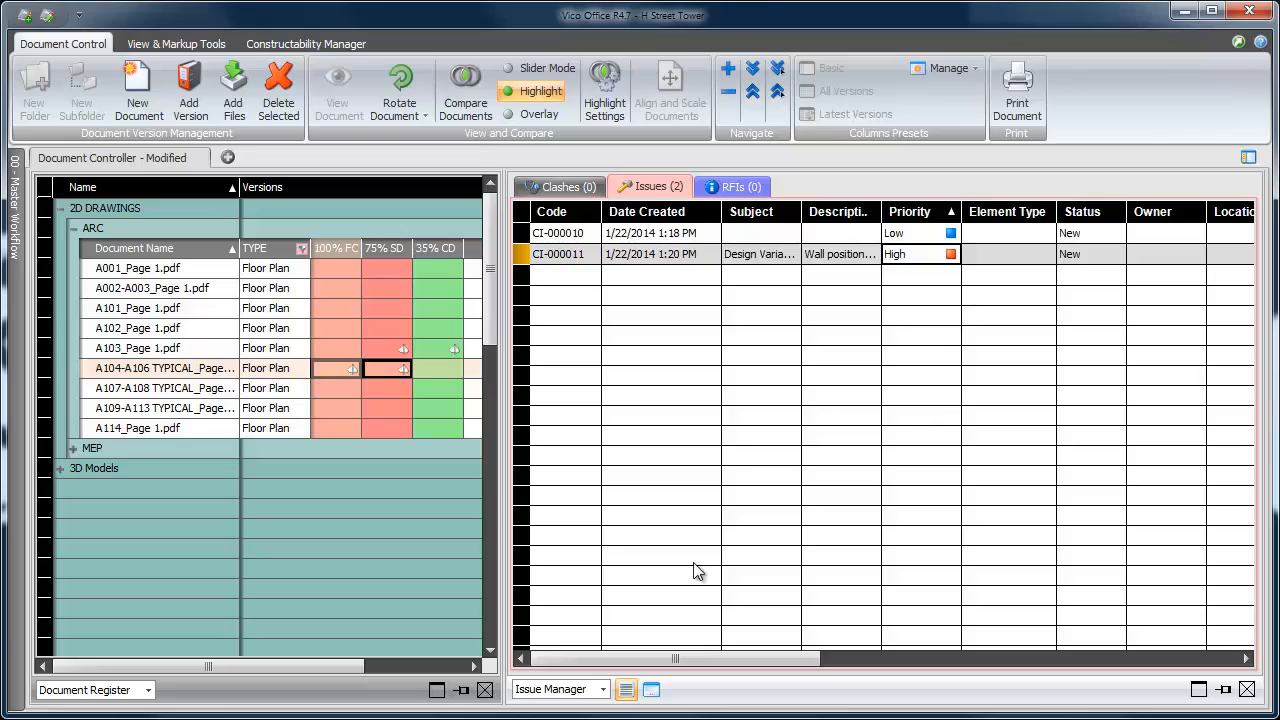
Step: Return from the Issue Manager to the 3D View and filter the ARC documents by type Elevation
click(603, 689)
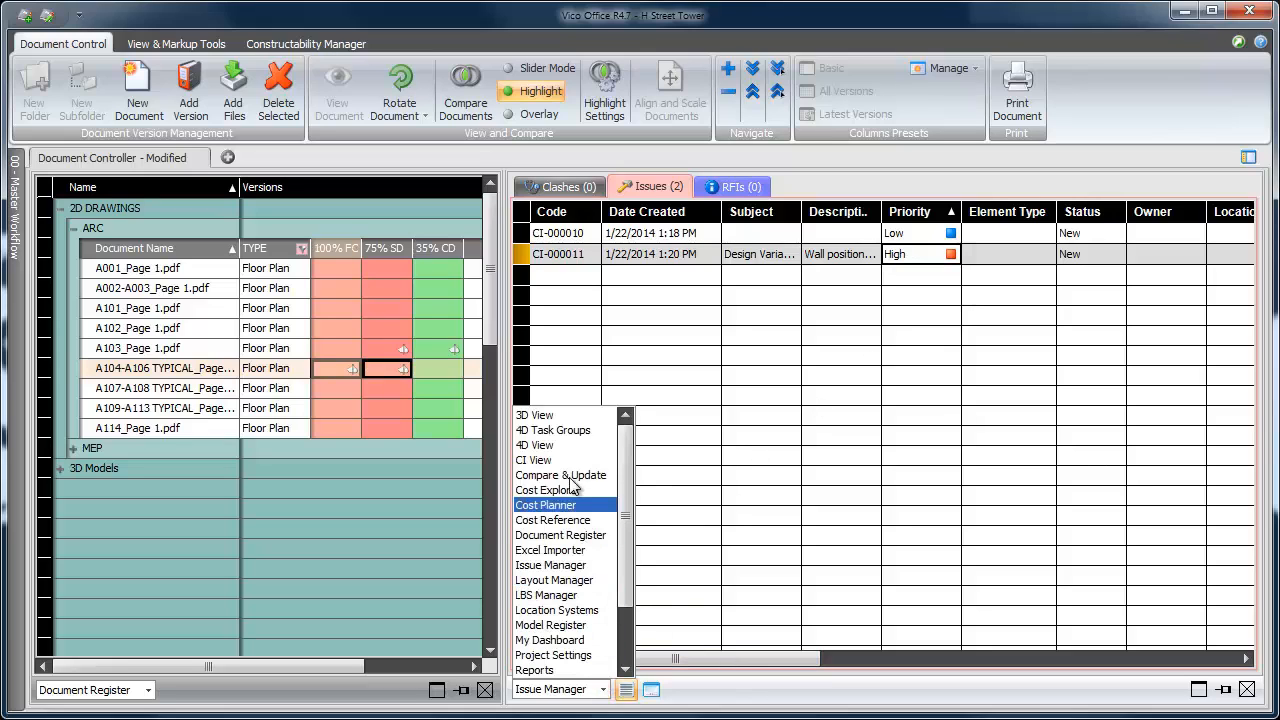
click(568, 416)
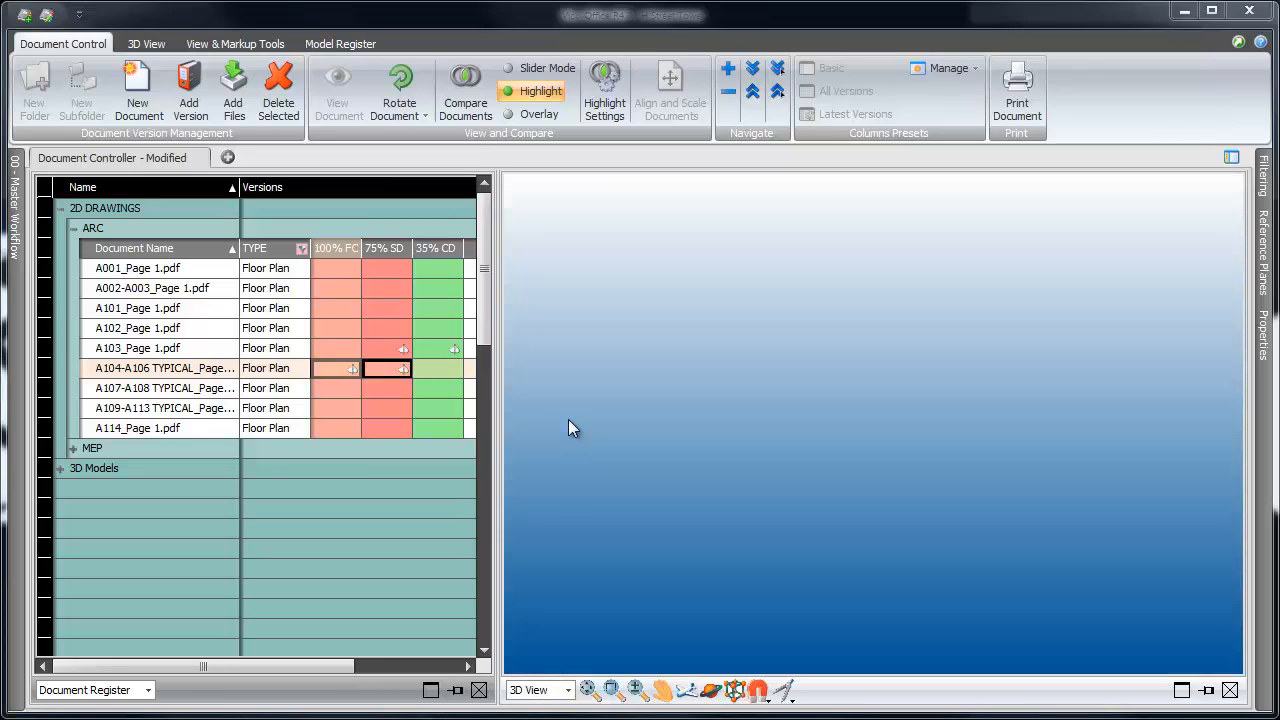
click(301, 248)
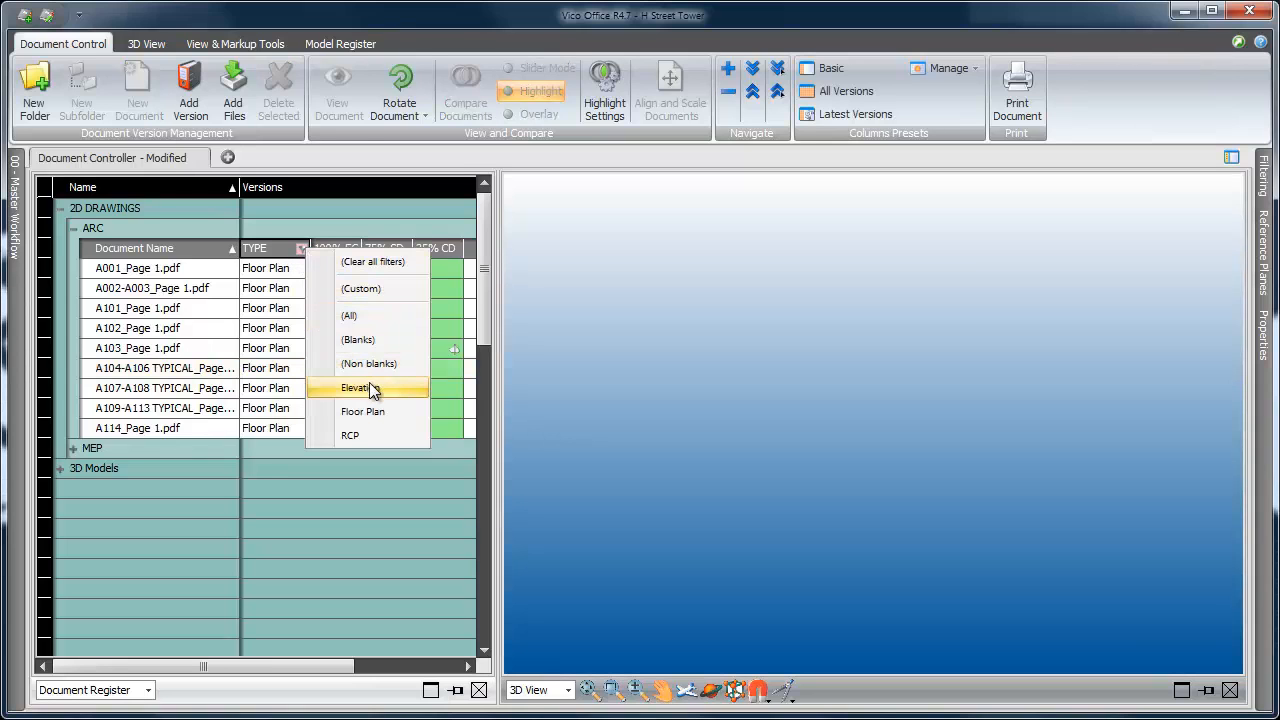
click(370, 388)
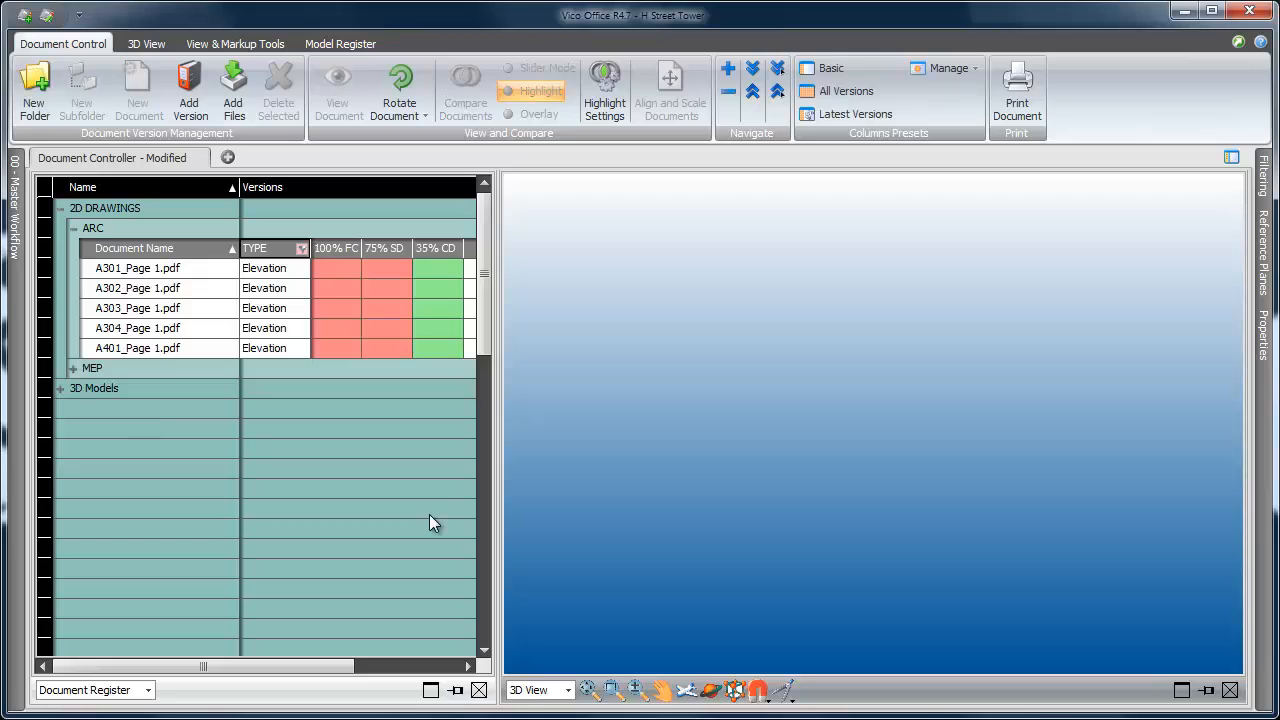
Step: Compare the 35% CD, 75% SD and 100% FC versions of A303_Page 1.pdf in Overlay mode
click(427, 306)
ctrl+click(381, 307)
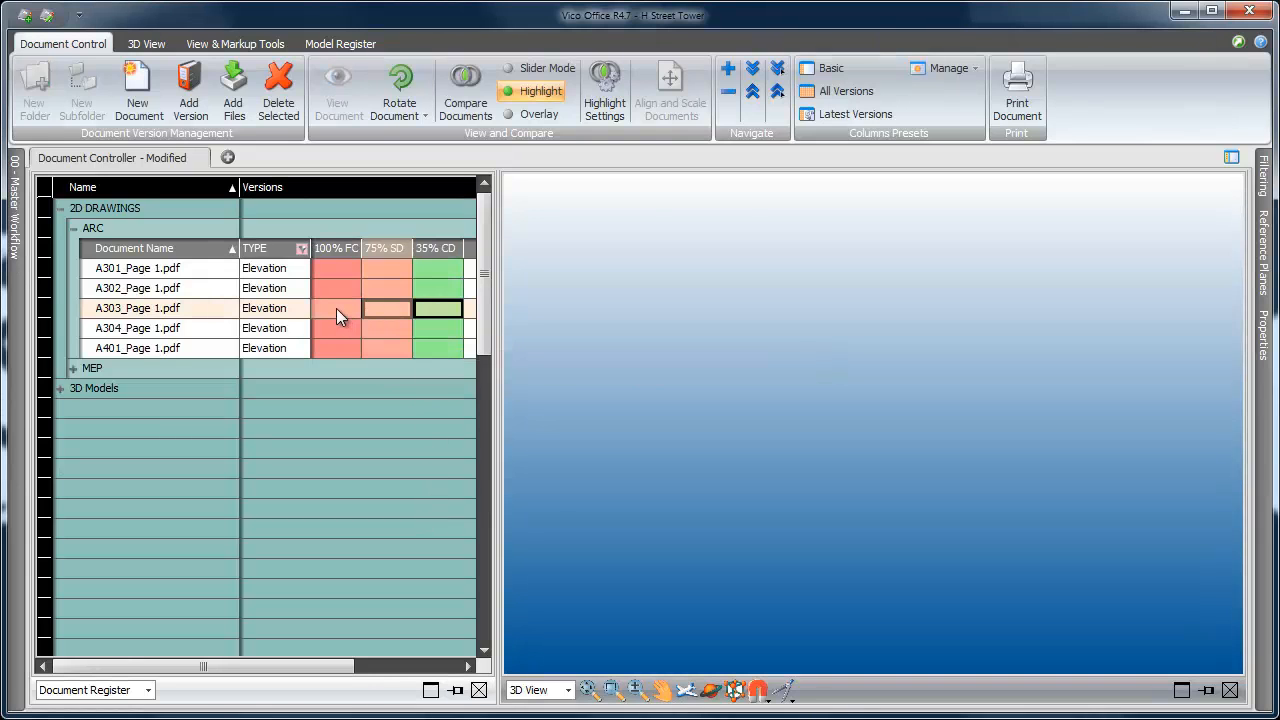
ctrl+click(336, 308)
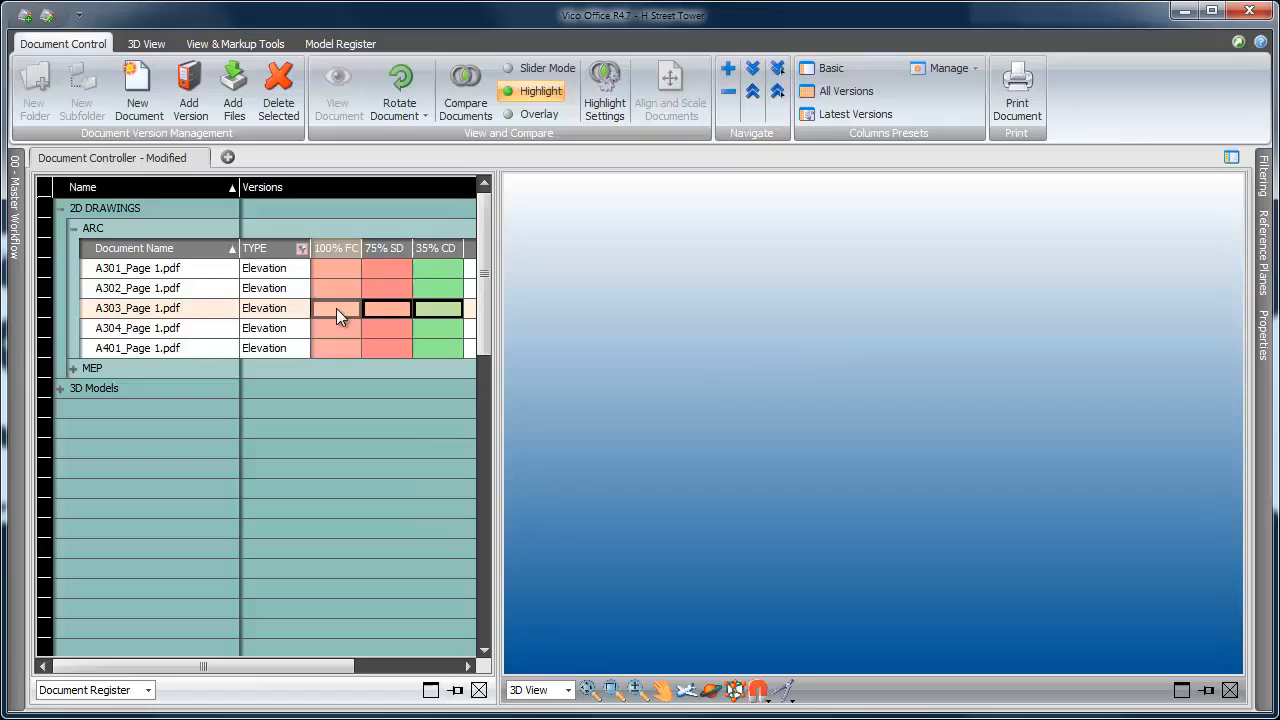
click(540, 114)
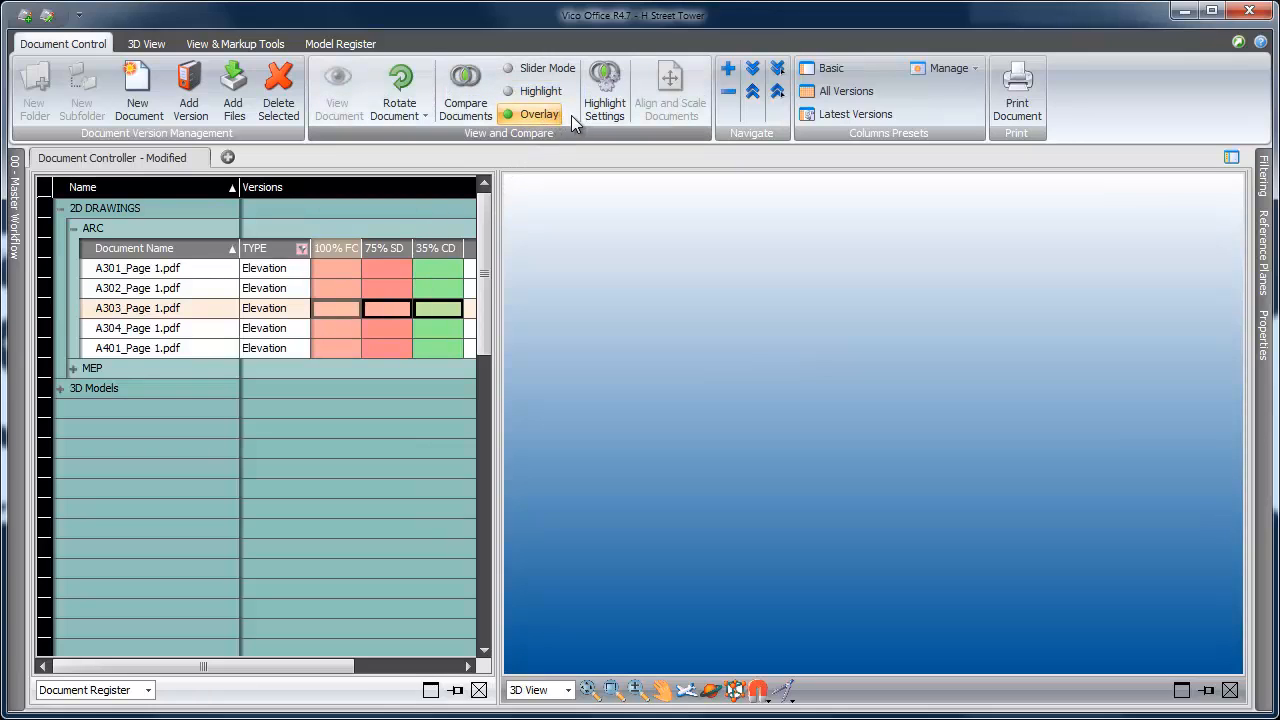
click(472, 106)
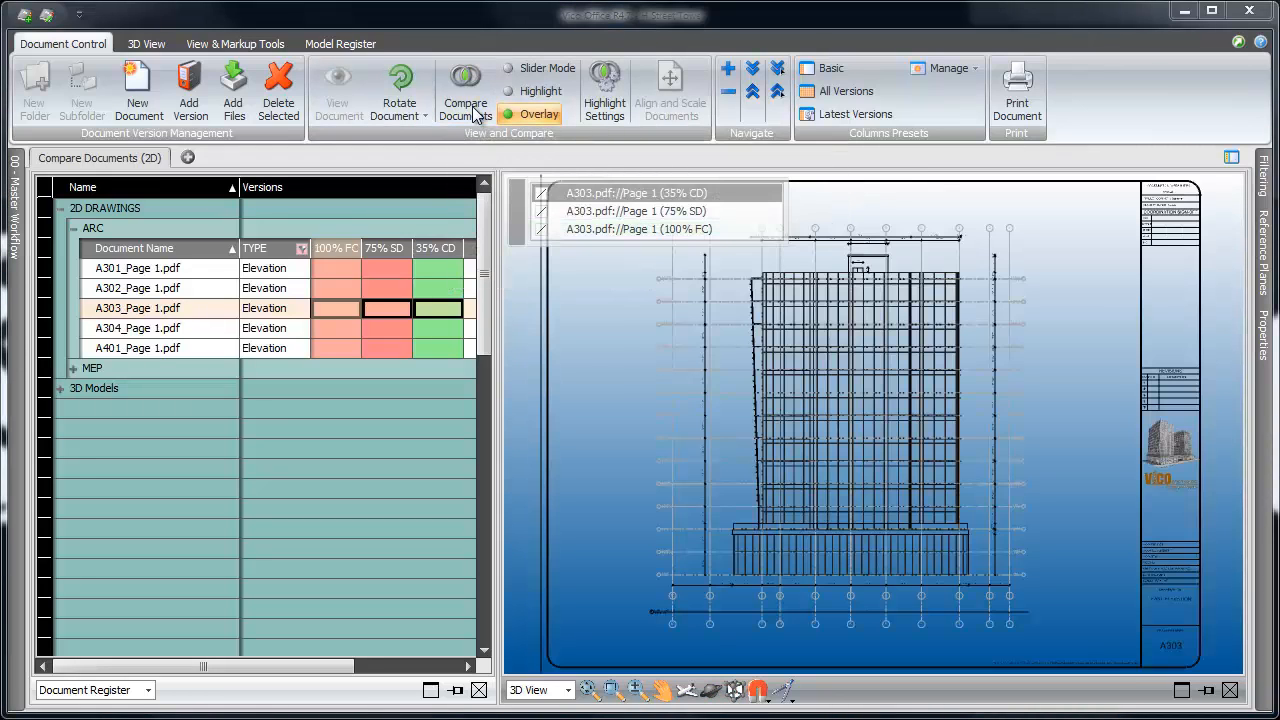
Step: Color the 100% FC version of A303 cyan and the 75% SD version magenta in the overlay
click(541, 230)
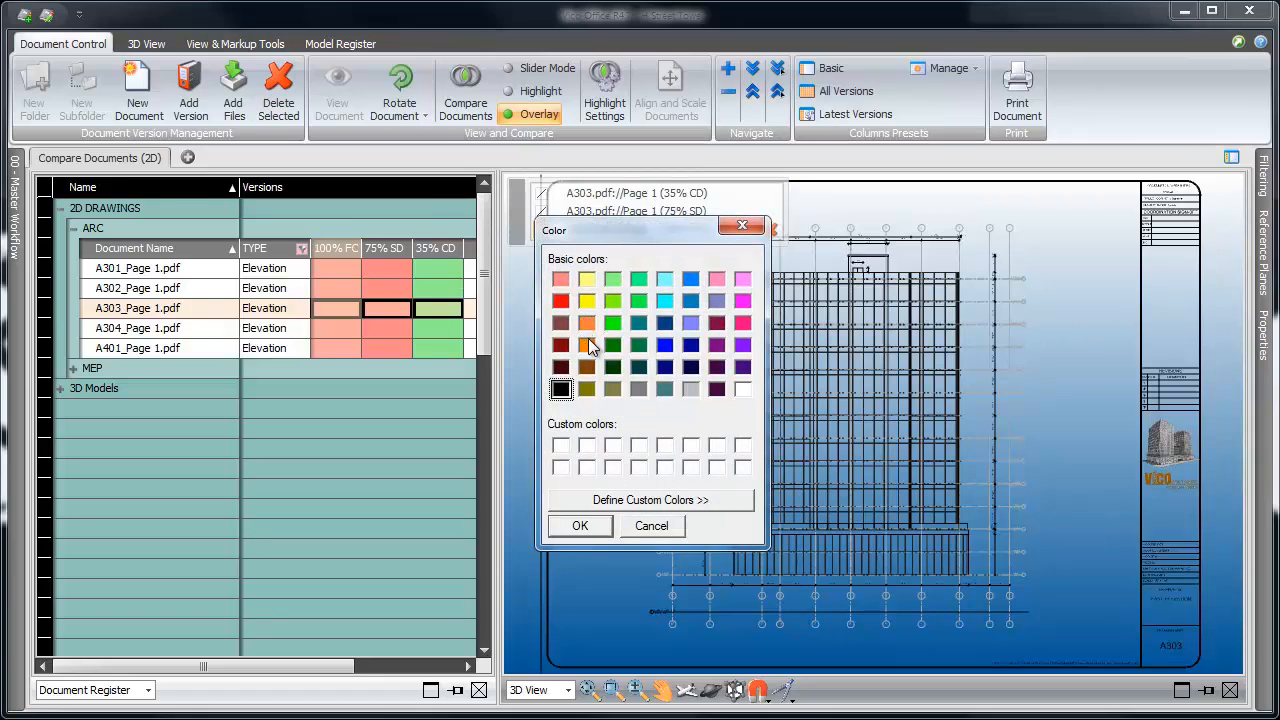
click(665, 301)
click(596, 524)
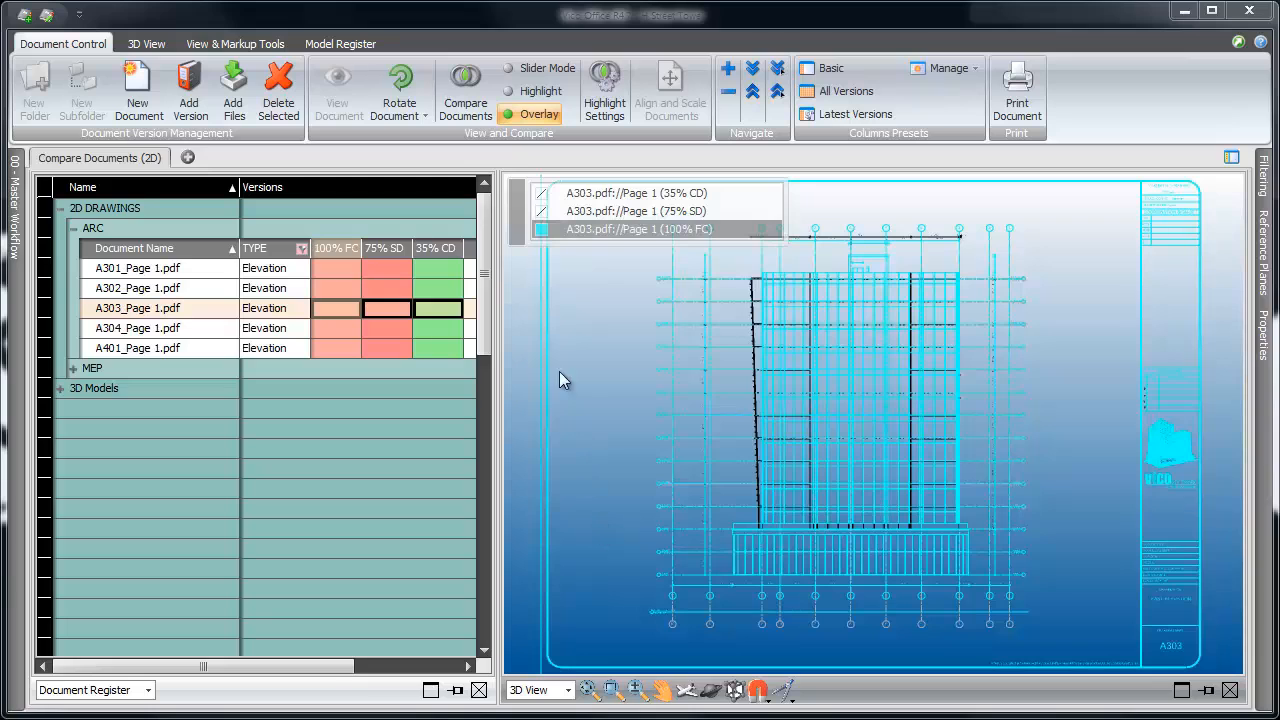
click(544, 212)
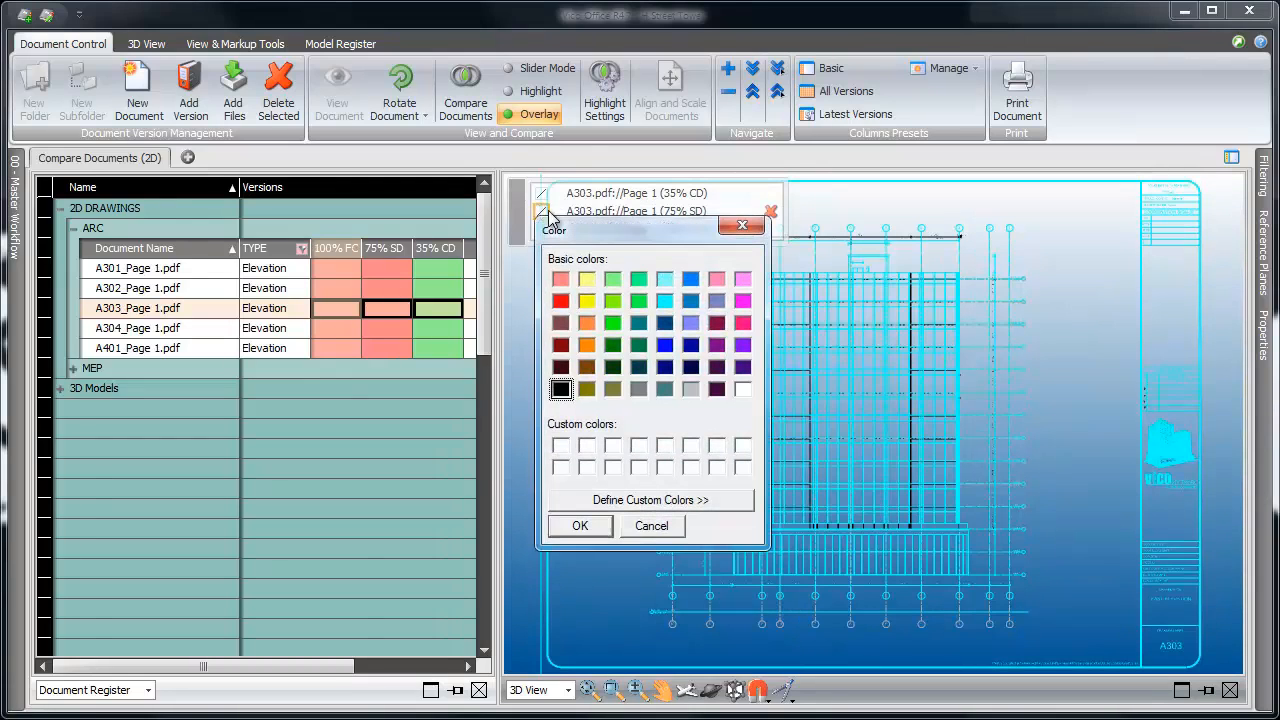
click(743, 301)
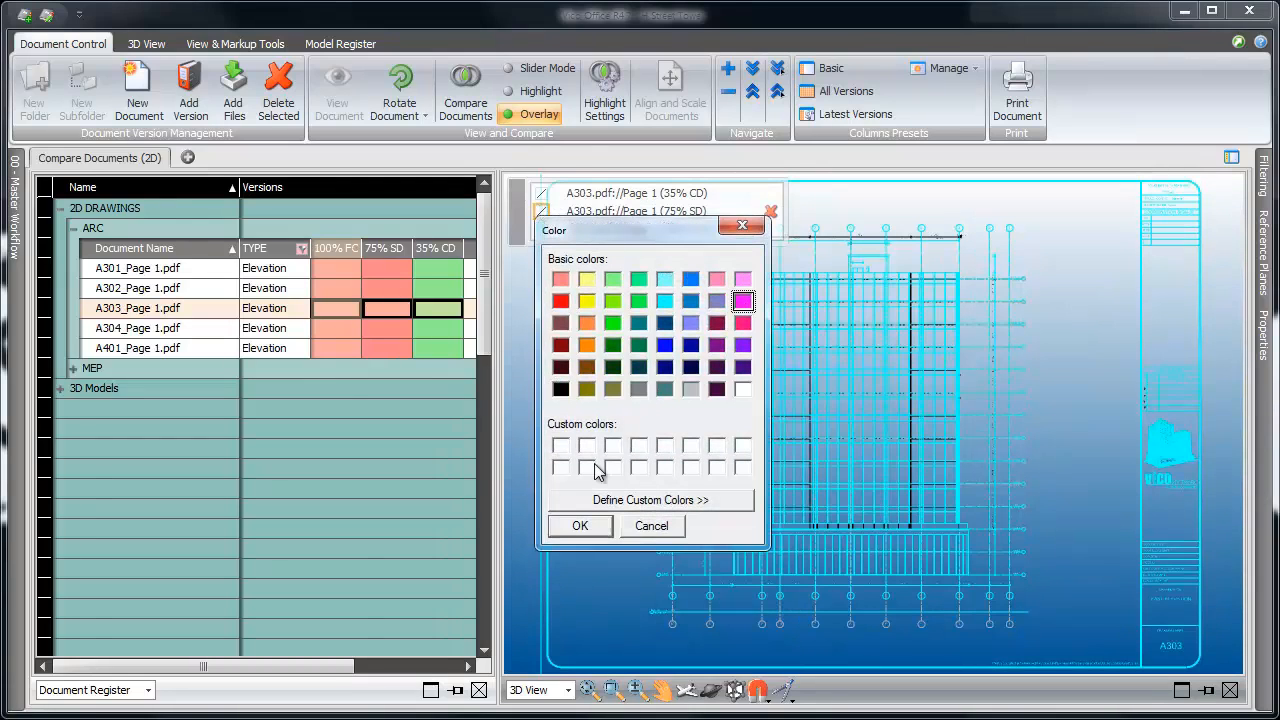
click(583, 524)
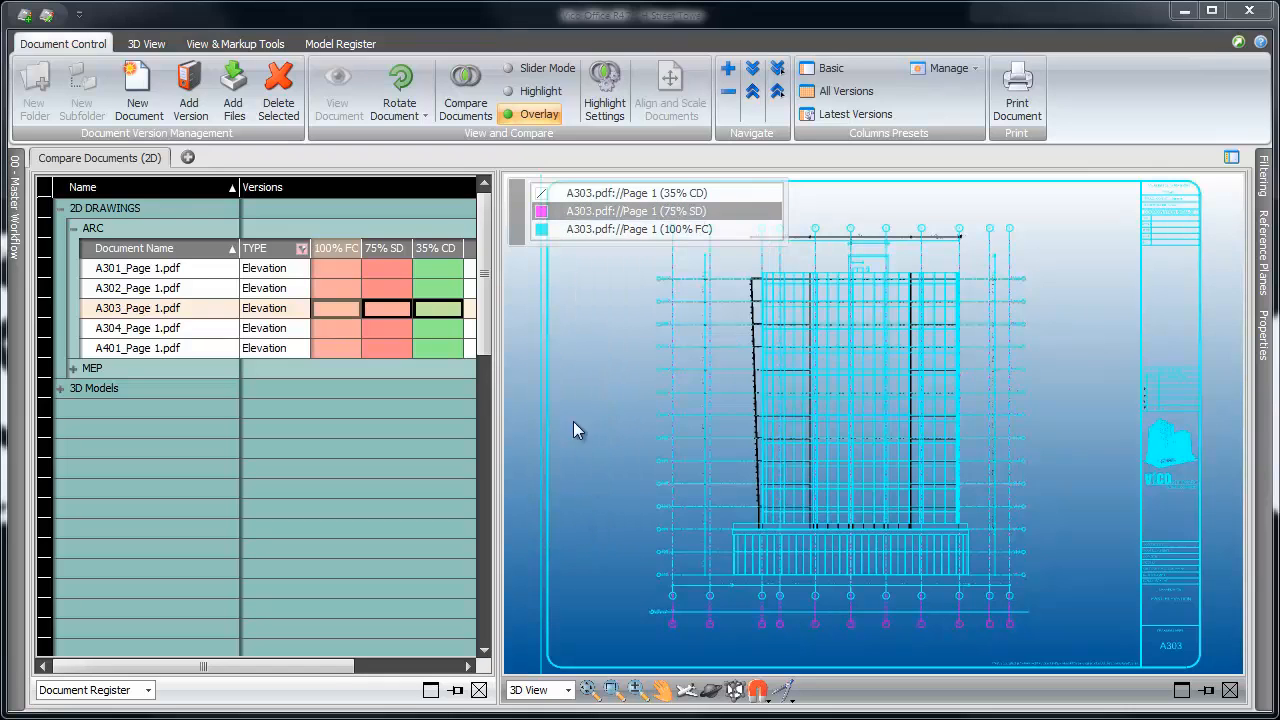
Step: Color the 35% CD version of A303 orange in the overlay
click(541, 194)
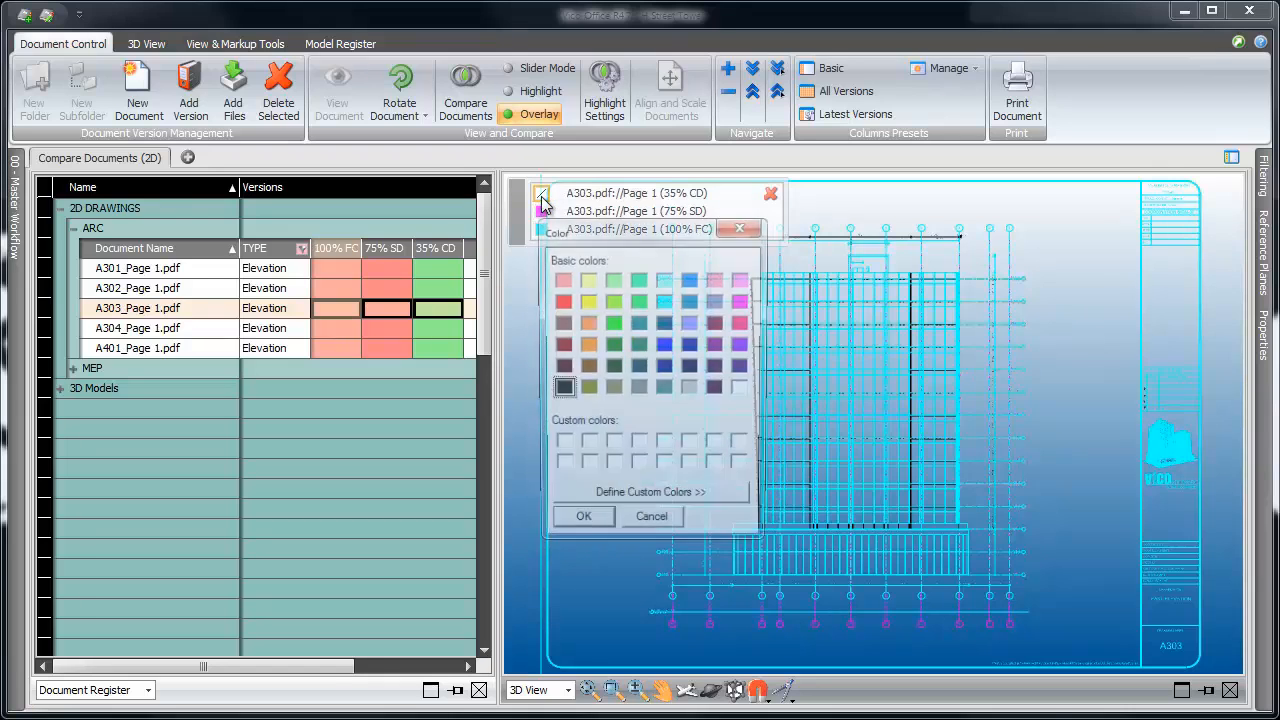
click(587, 345)
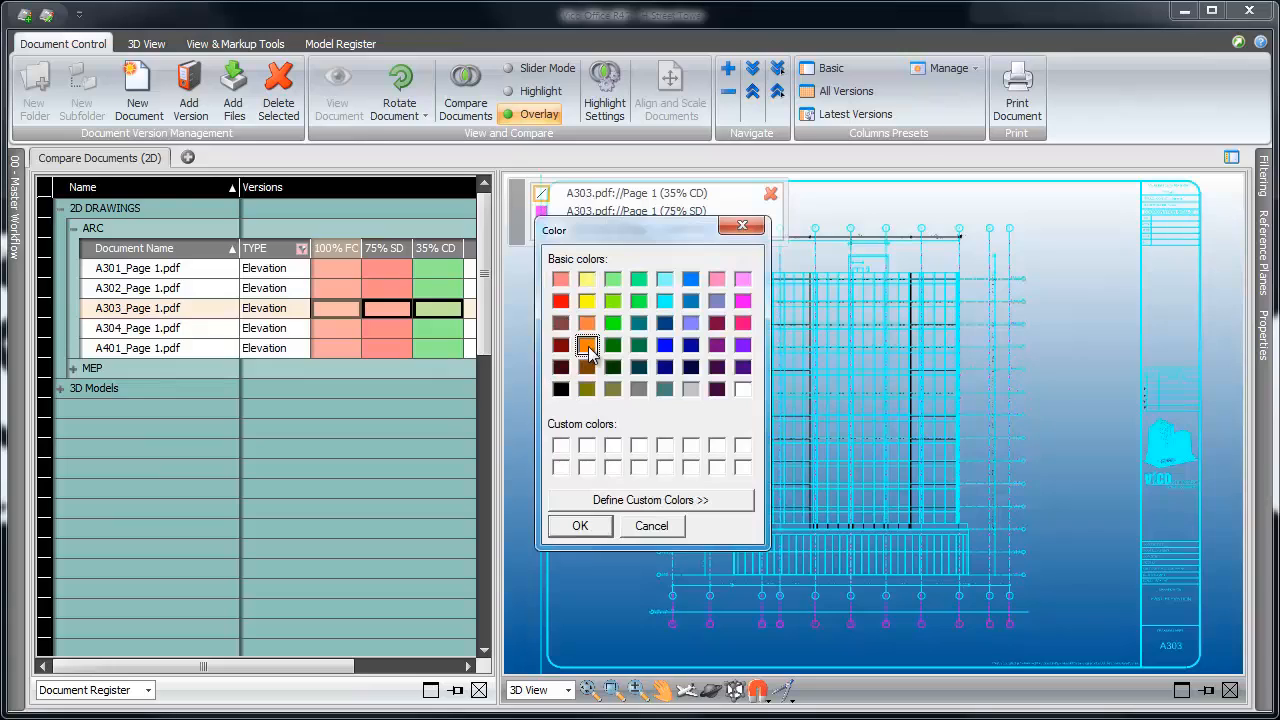
click(581, 525)
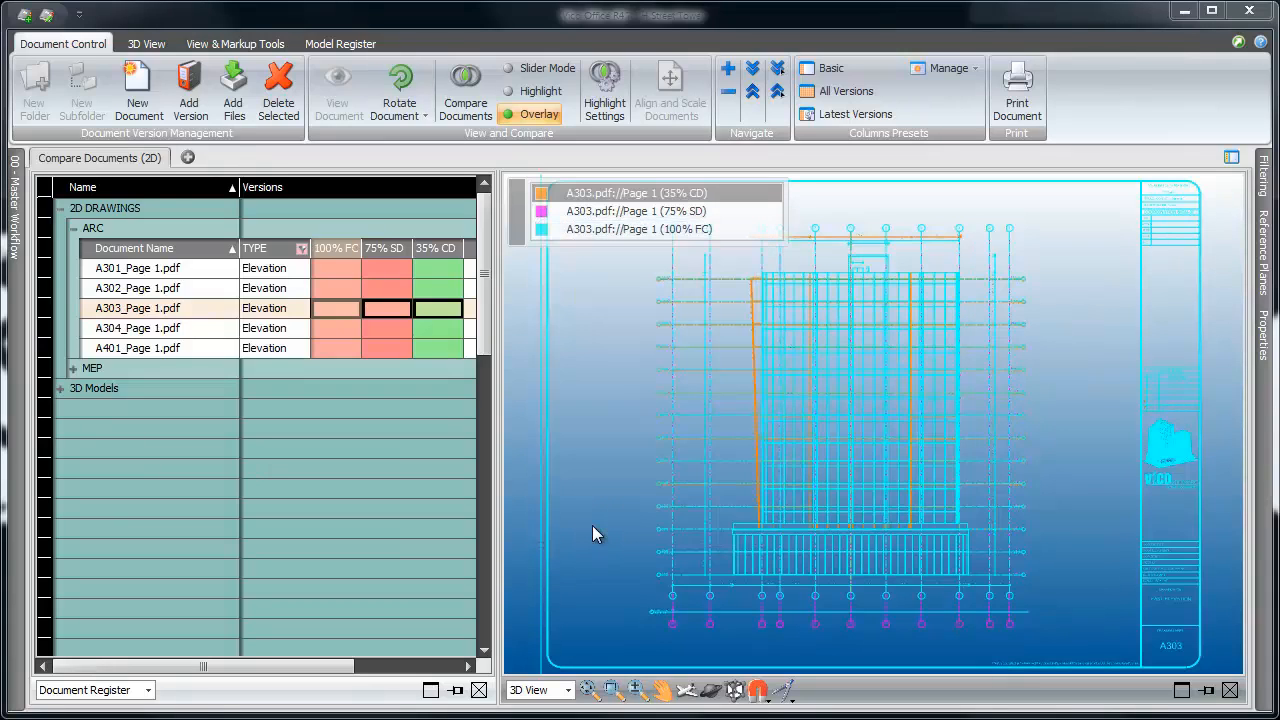
Step: Draw a revision cloud around the slanted orange wall edge at the tower's upper left in the A303 overlay
click(620, 686)
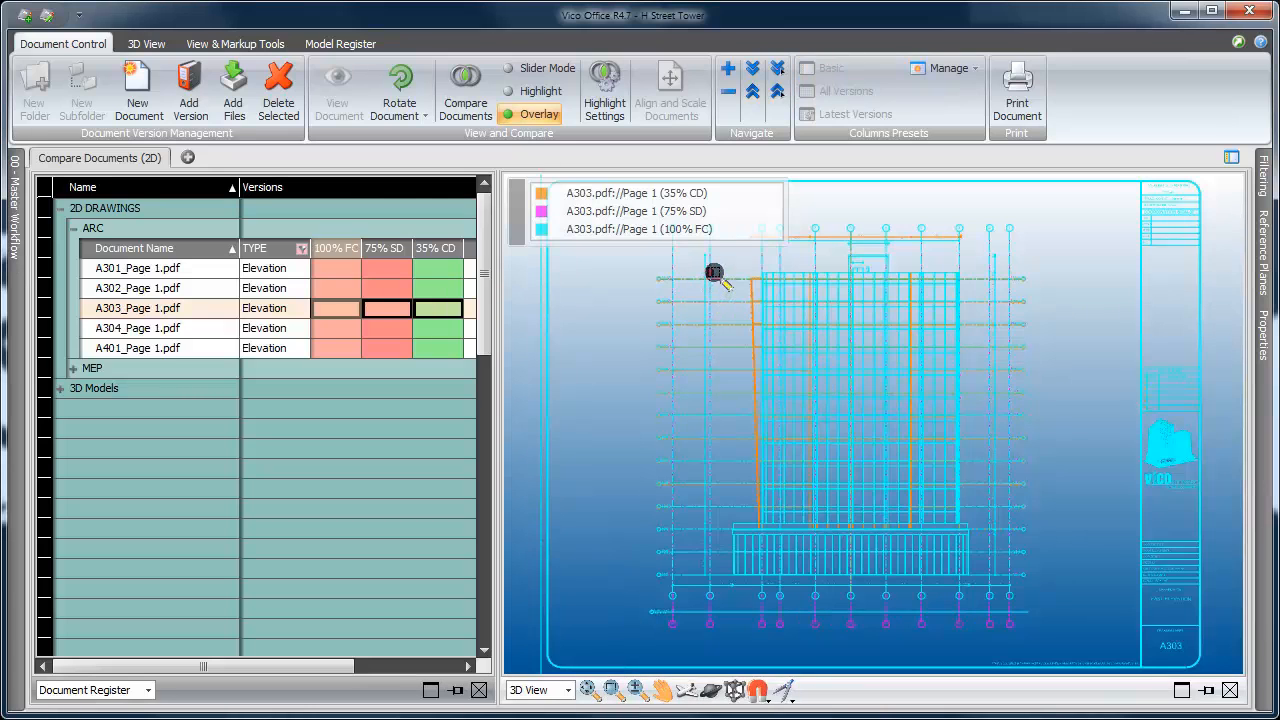
click(733, 307)
drag(733, 307, 823, 517)
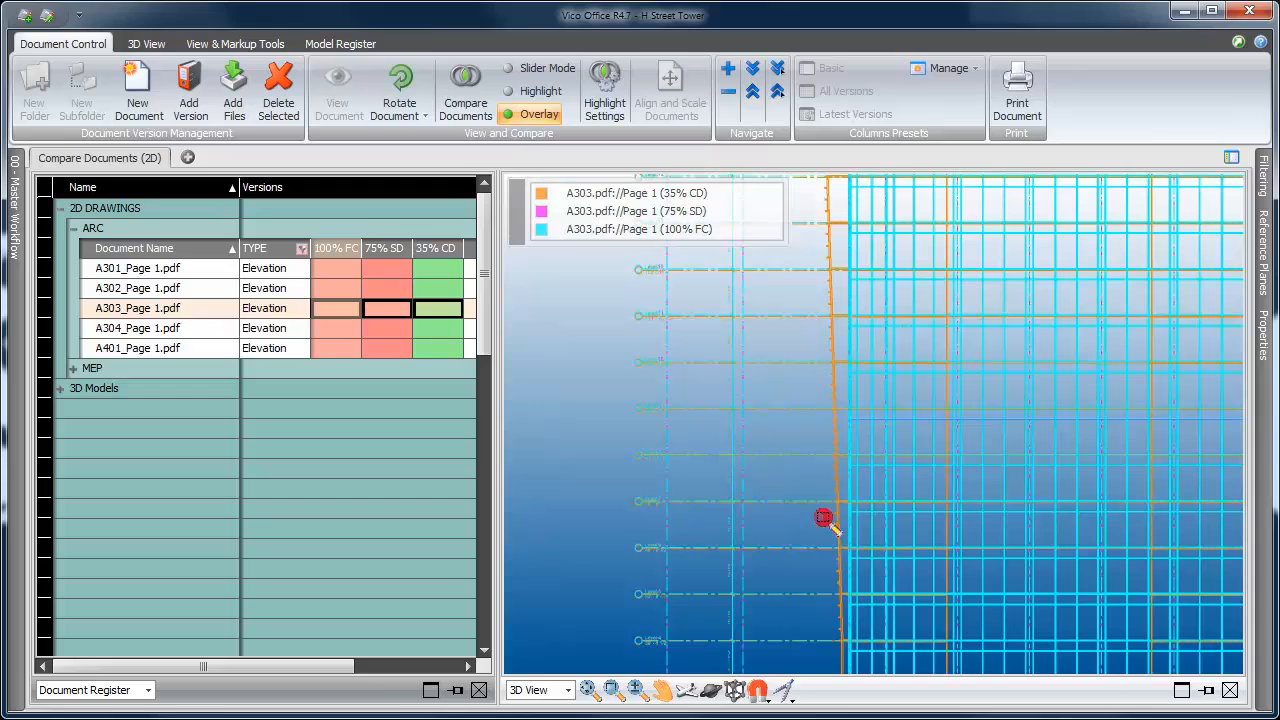
drag(857, 386, 873, 512)
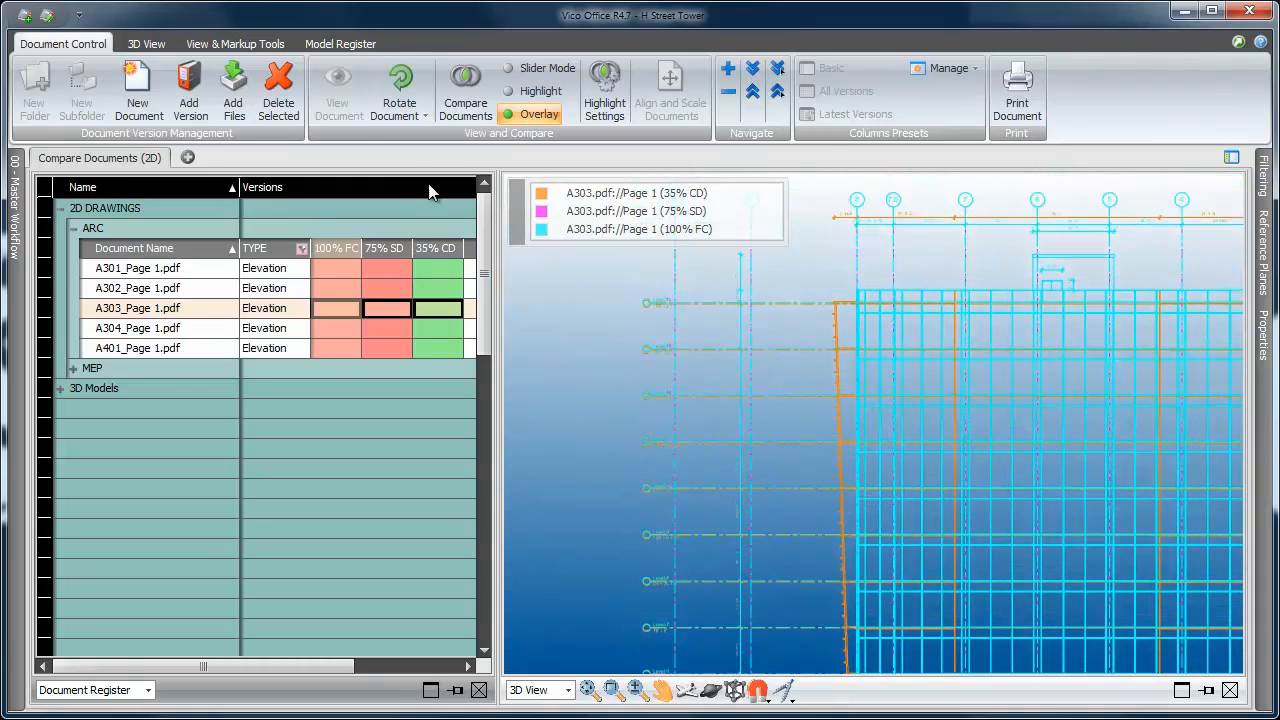
click(276, 45)
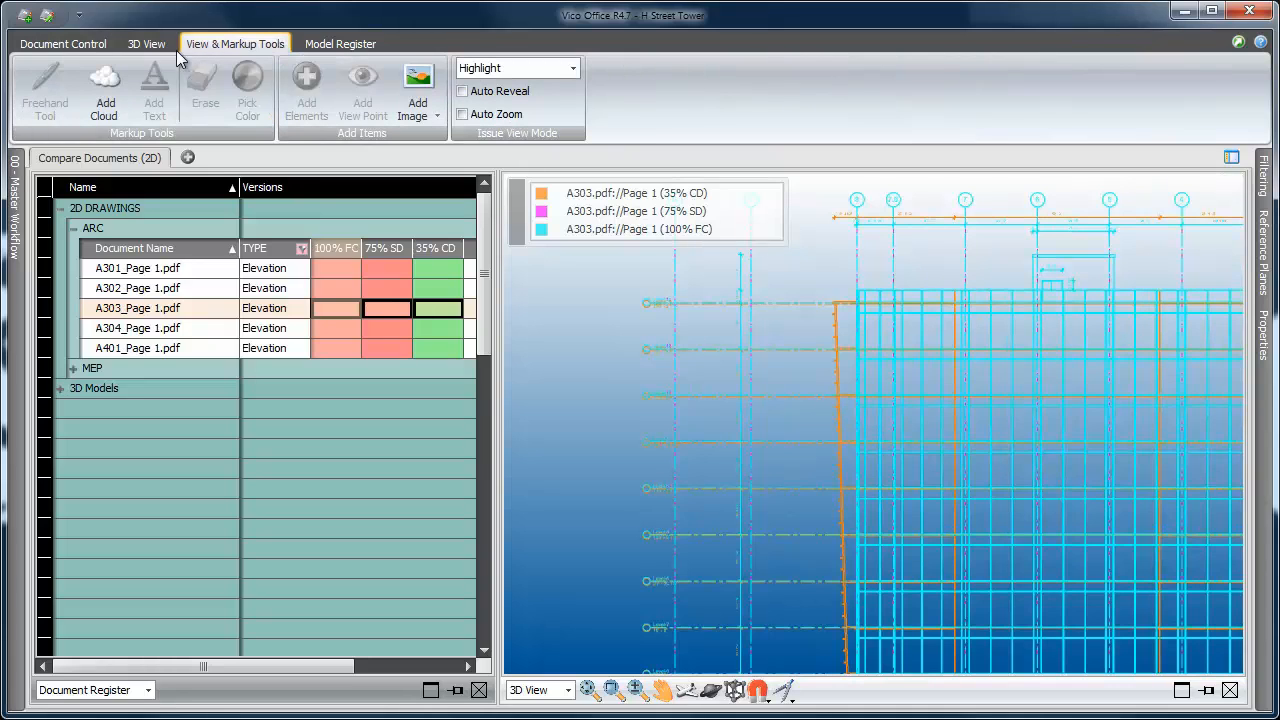
click(110, 90)
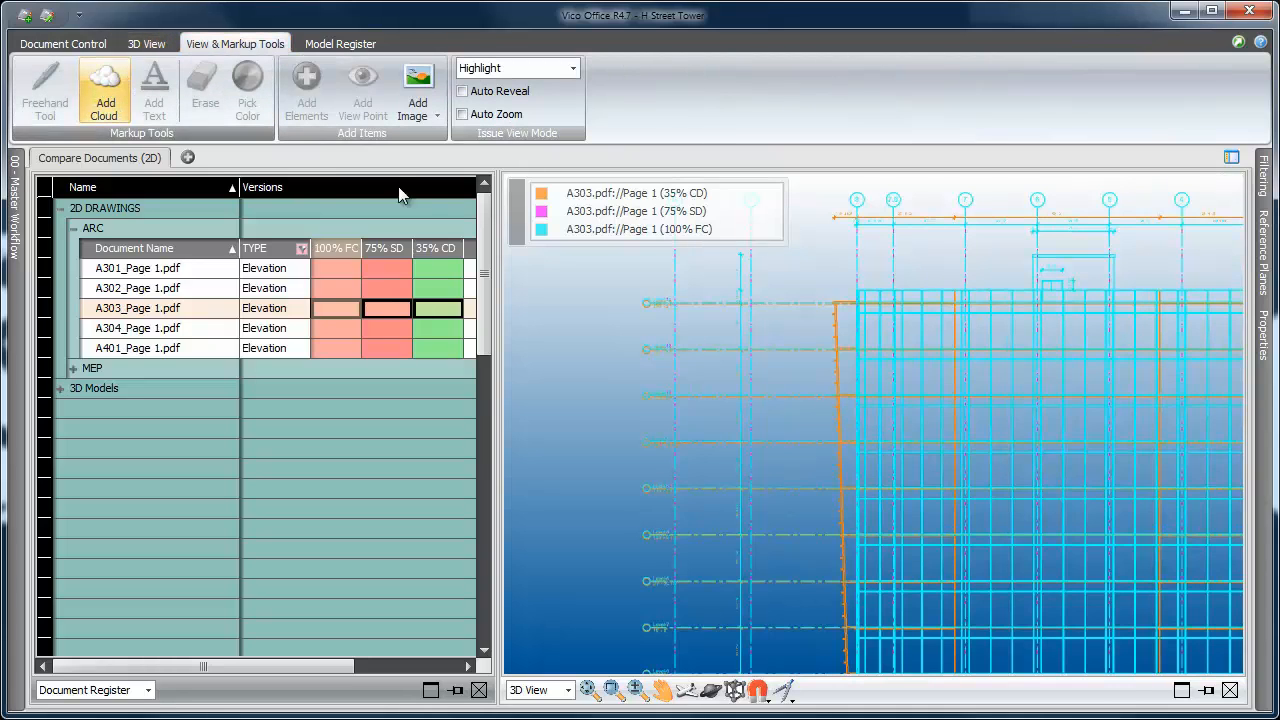
mouse_move(858, 274)
mouse_down()
mouse_move(811, 278)
mouse_move(808, 354)
mouse_move(822, 527)
mouse_move(846, 611)
mouse_move(878, 591)
mouse_move(891, 430)
mouse_move(868, 268)
mouse_up()
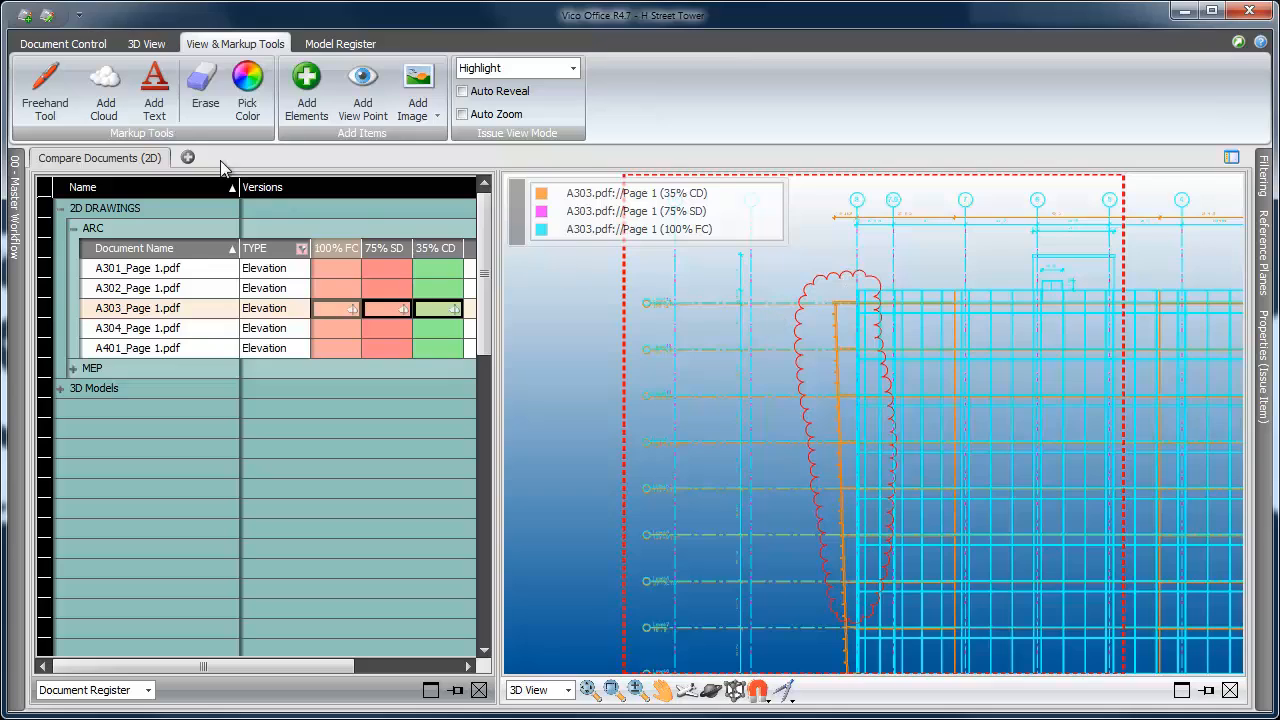
Step: Add the markup text "Wall slant removed" beside the top of the revision cloud on A303
click(157, 97)
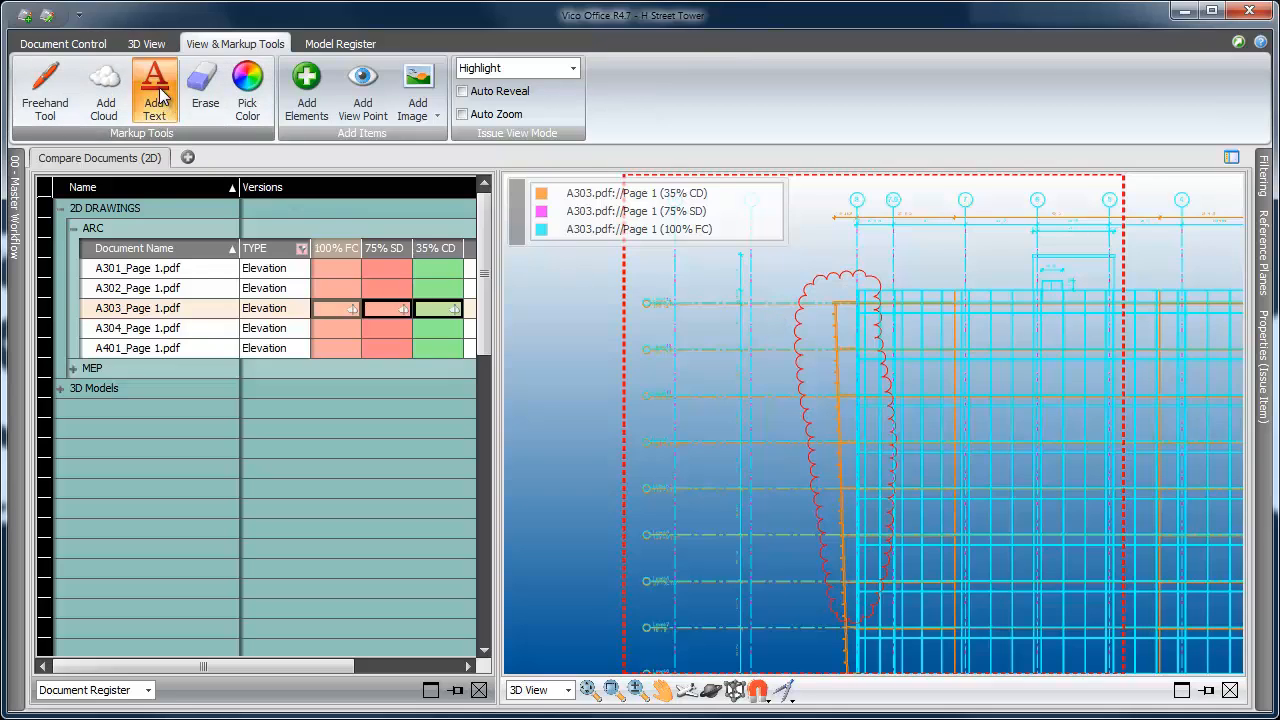
click(917, 262)
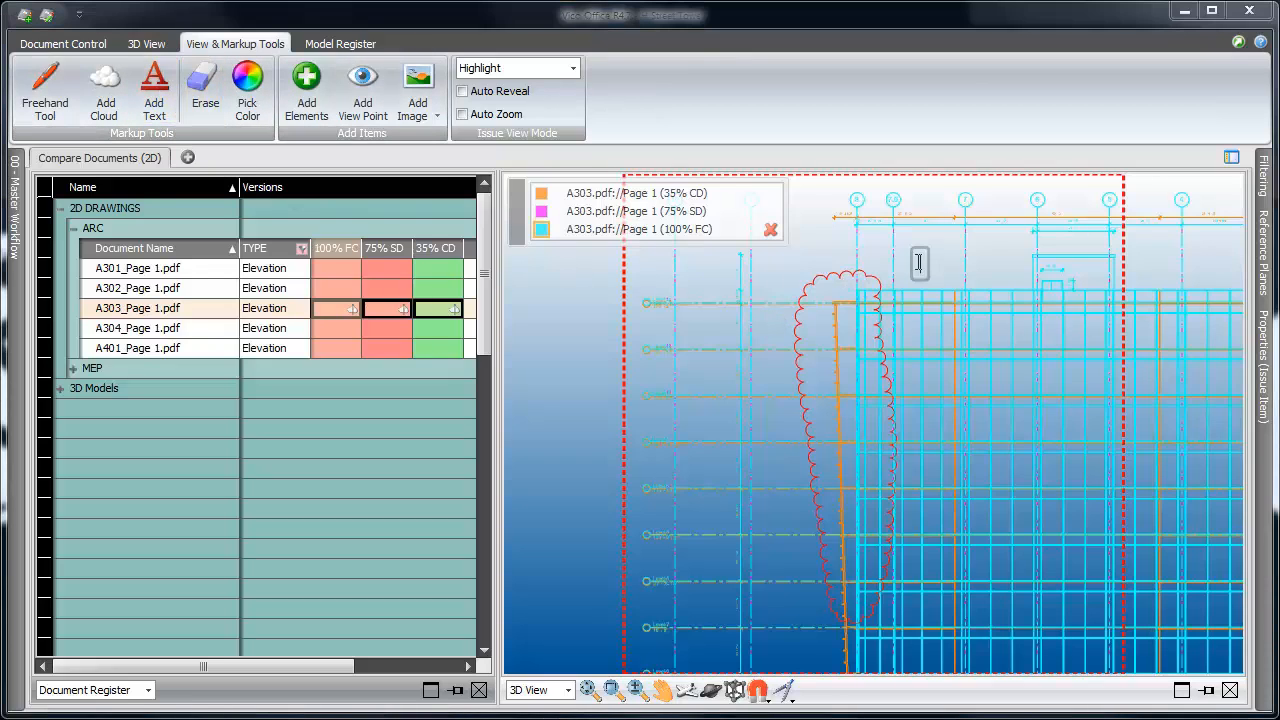
text(Wall s)
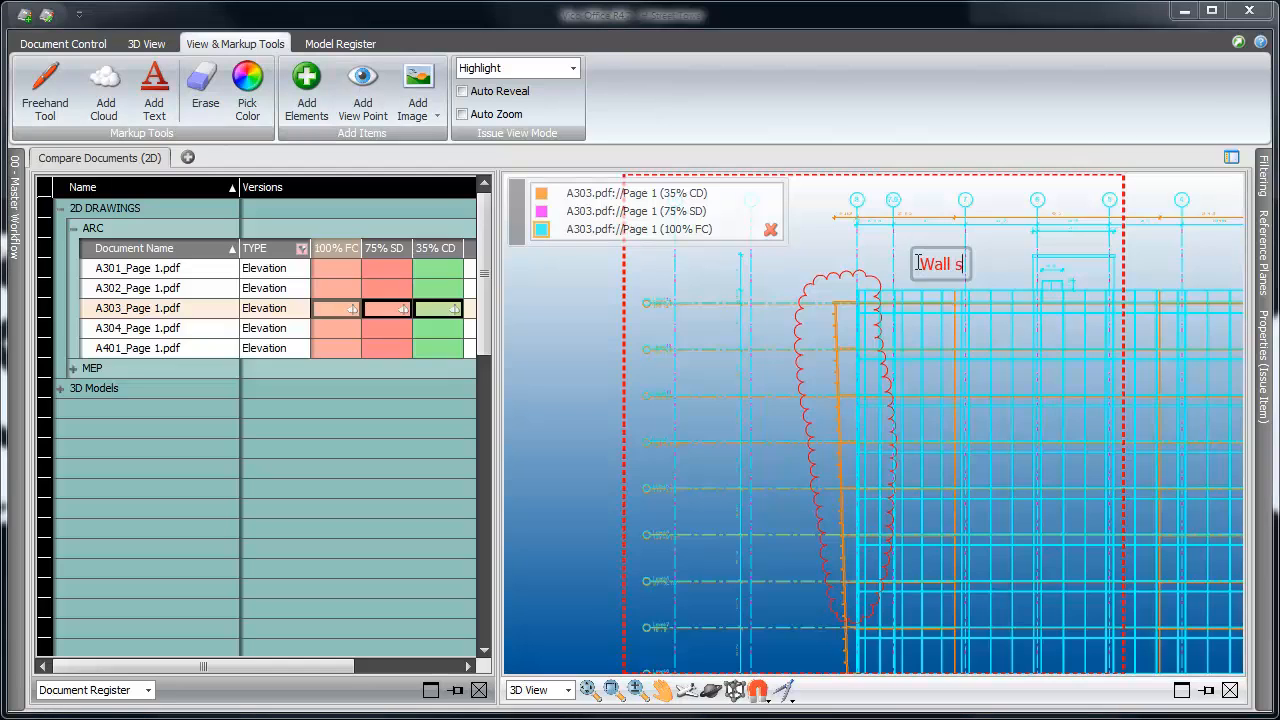
text(lant remove)
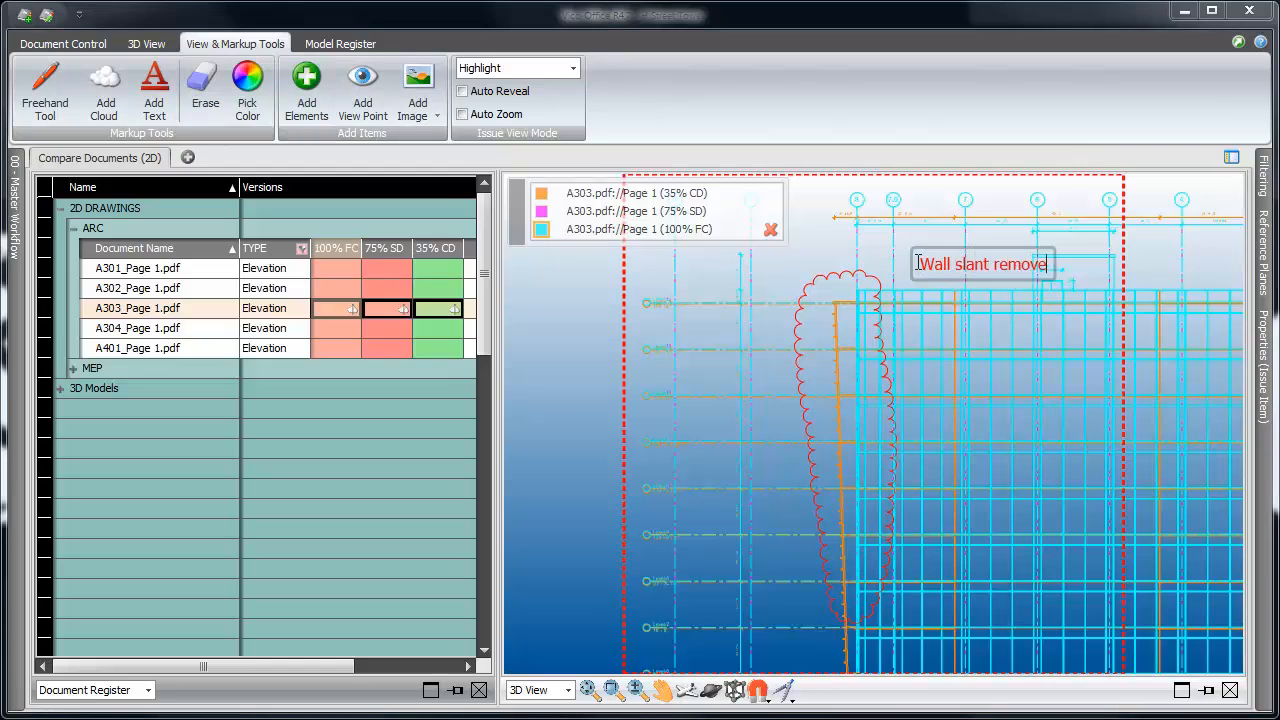
text(d)
Step: Switch from the 3D View to the Issue Manager and enter the subject "Design Varia..." for issue CI-000012
click(568, 690)
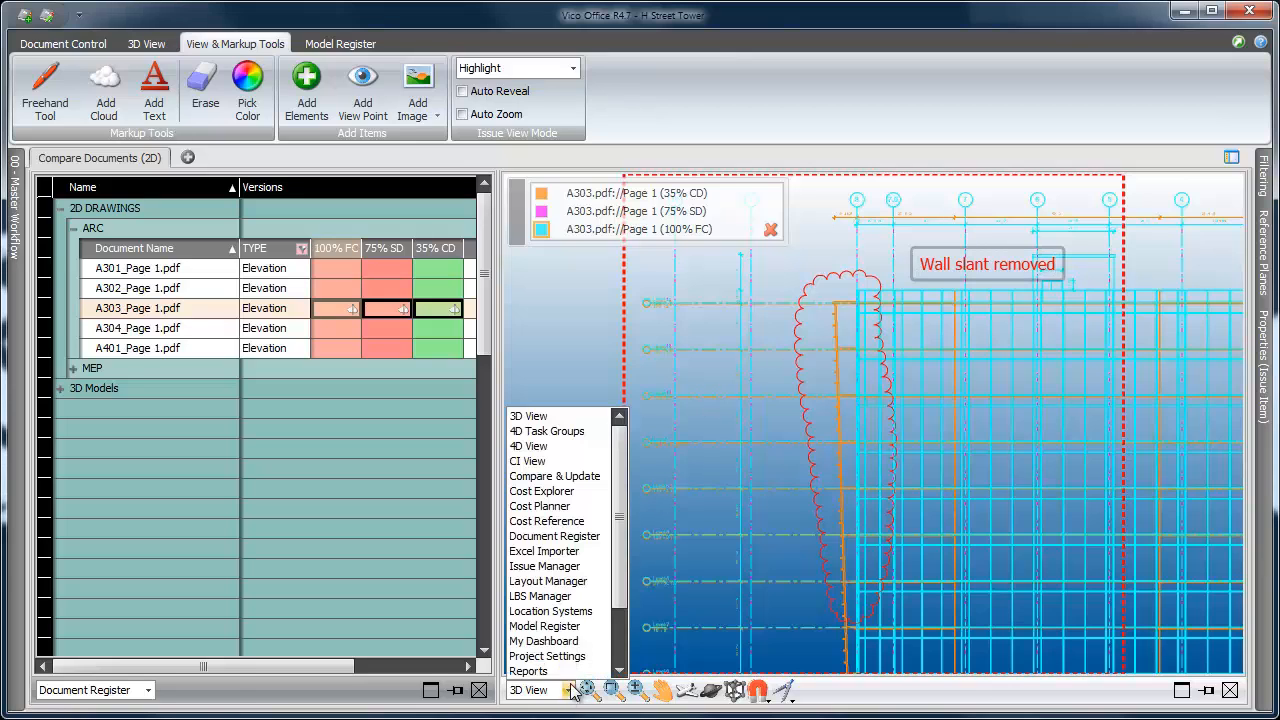
click(571, 567)
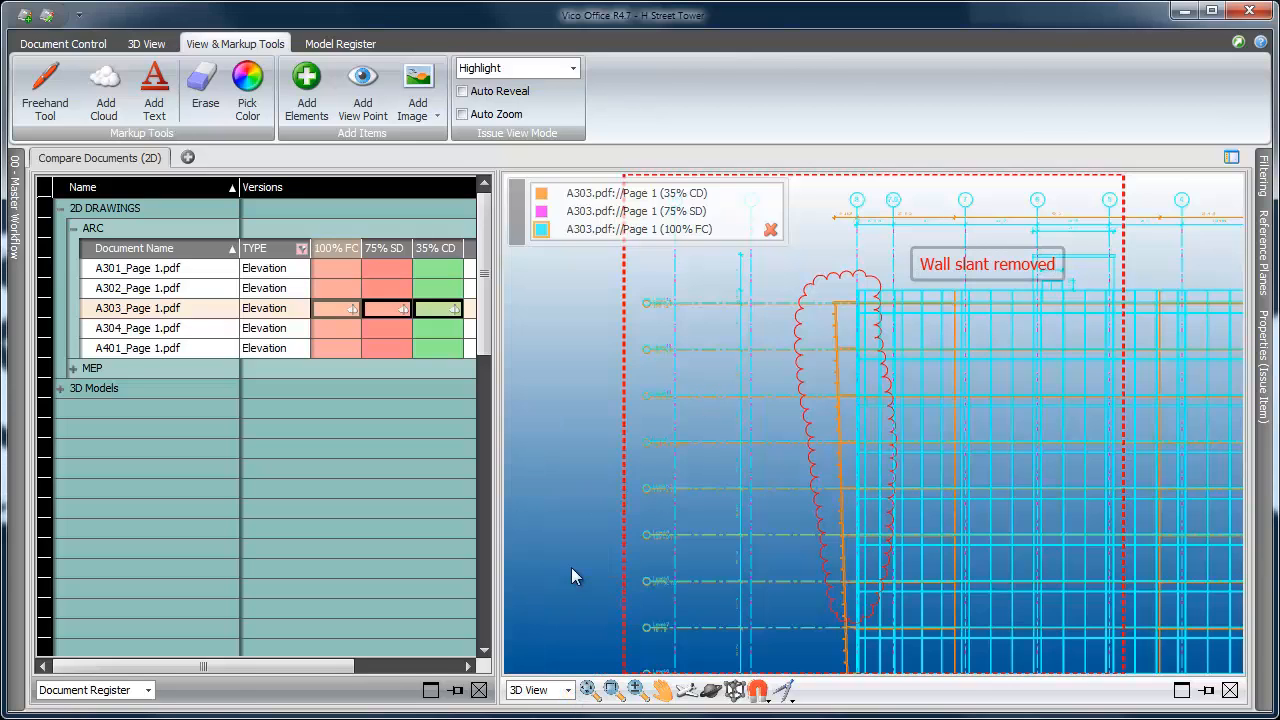
click(790, 254)
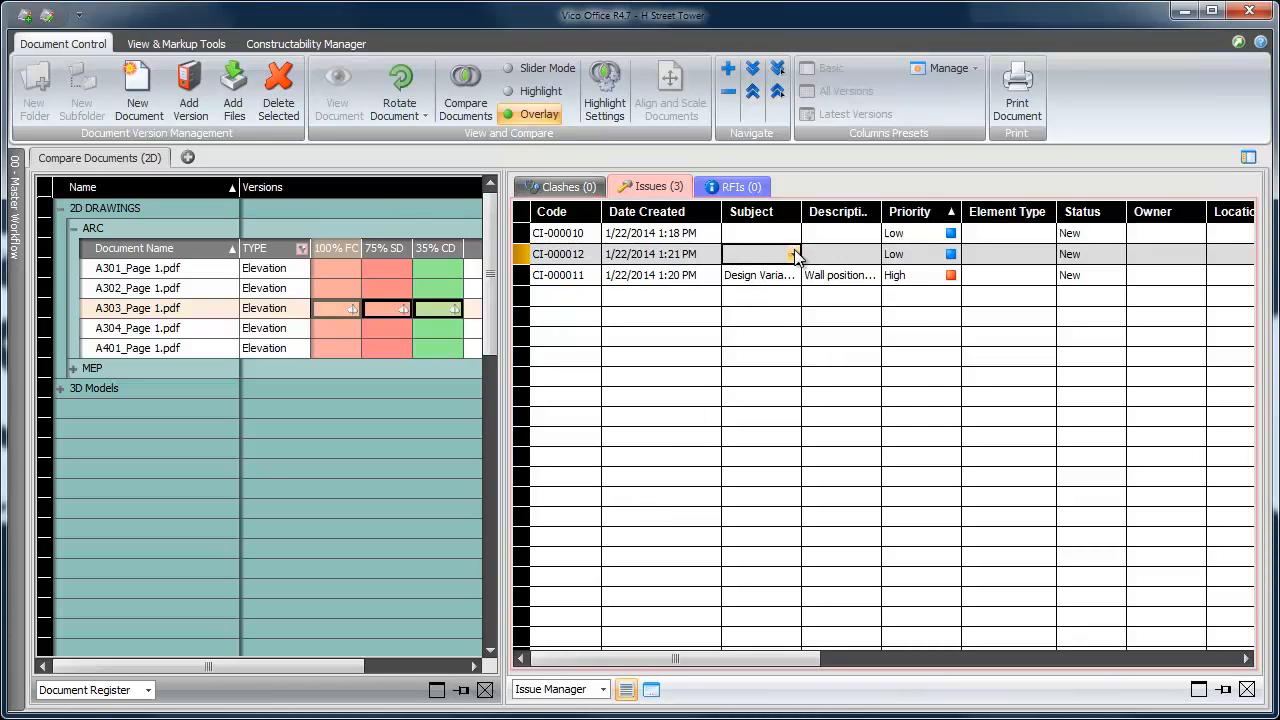
click(796, 256)
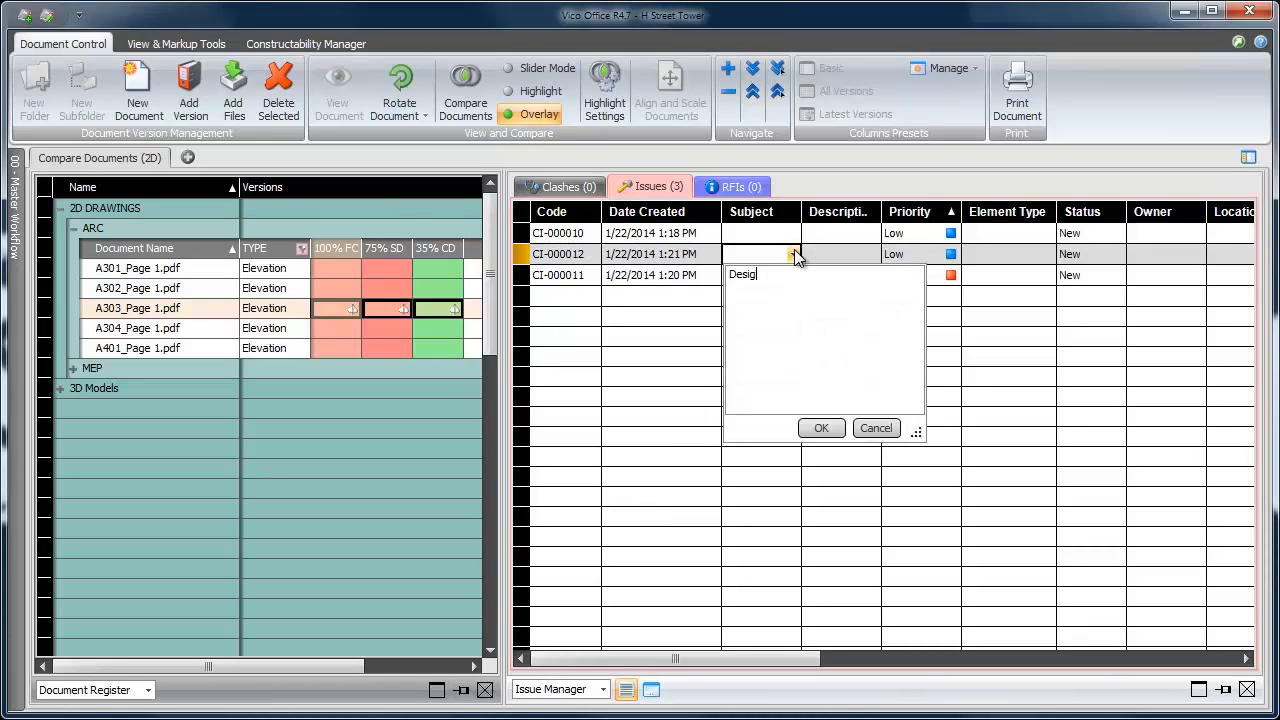
text(Design Varia...)
click(821, 428)
Step: Describe issue CI-000012 as "Wall Slant Removed" and set its priority to High
click(857, 252)
click(871, 253)
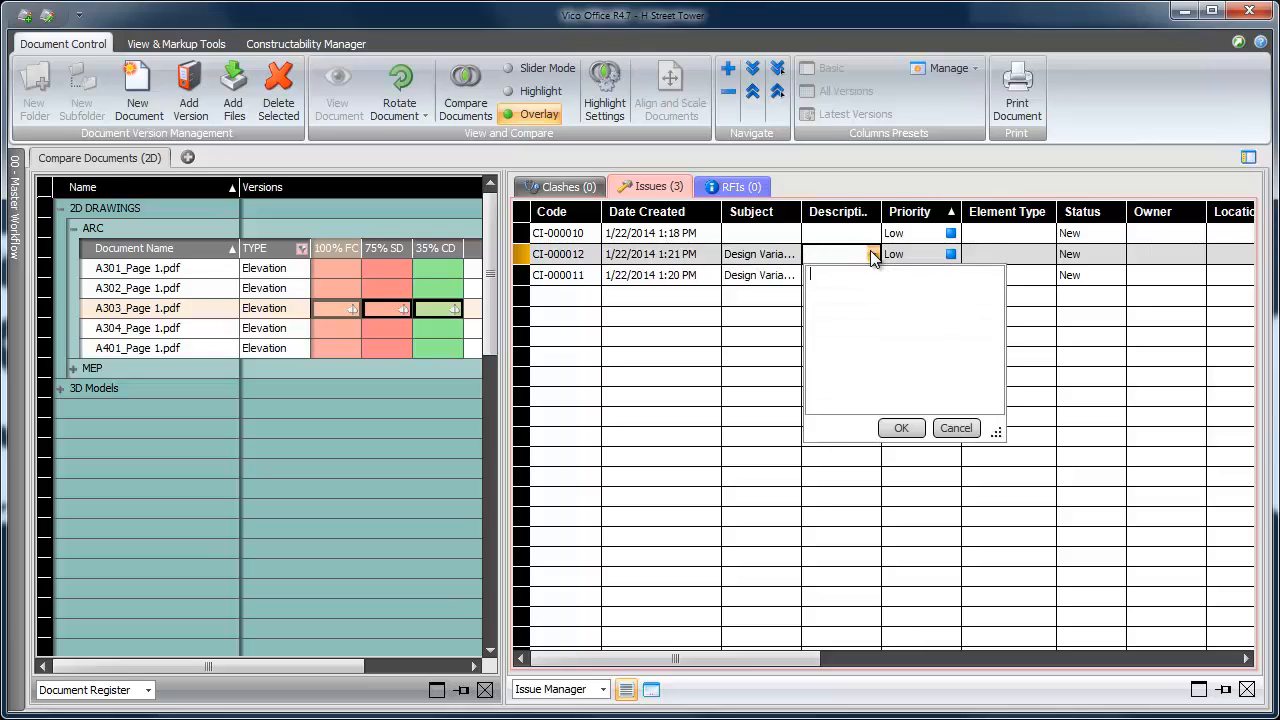
text(Wall Slant Removed)
click(901, 428)
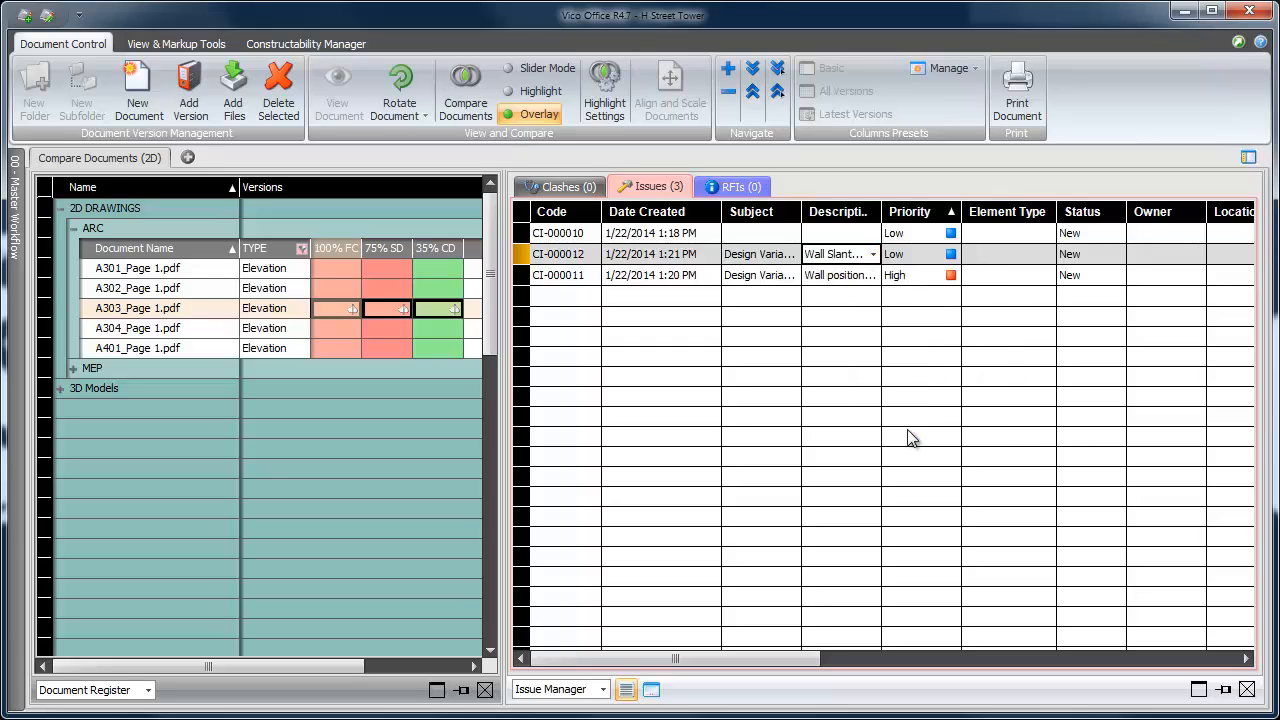
click(950, 256)
click(951, 256)
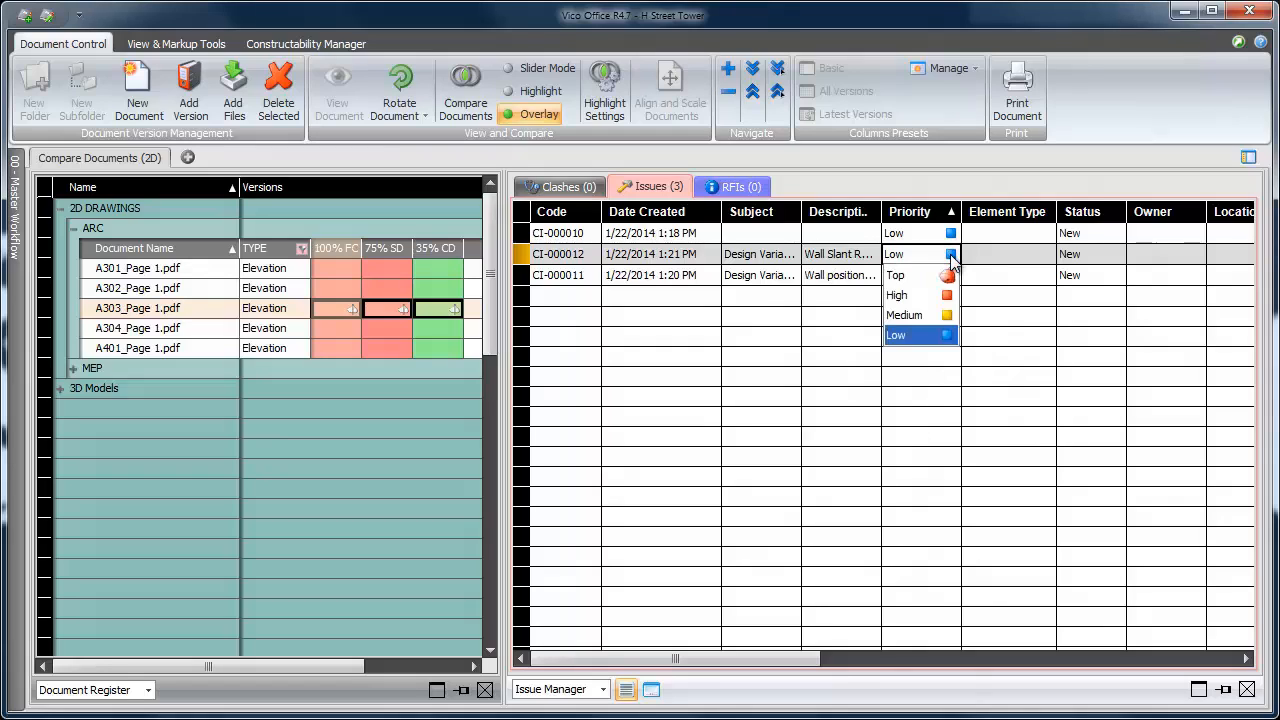
click(929, 300)
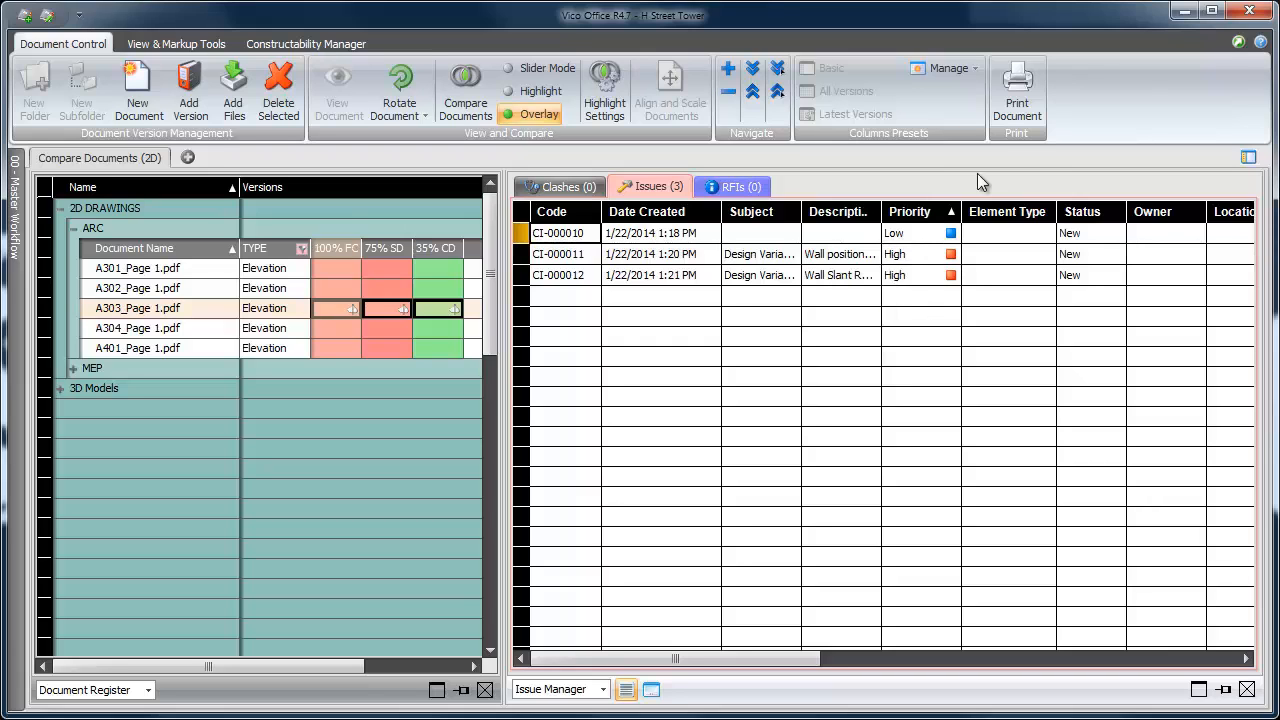
Step: Set up a document print with A103_Page 1.pdf, A104-A106 TYPICAL_Page 1.pdf and A303_Page 1.pdf selected
click(1033, 110)
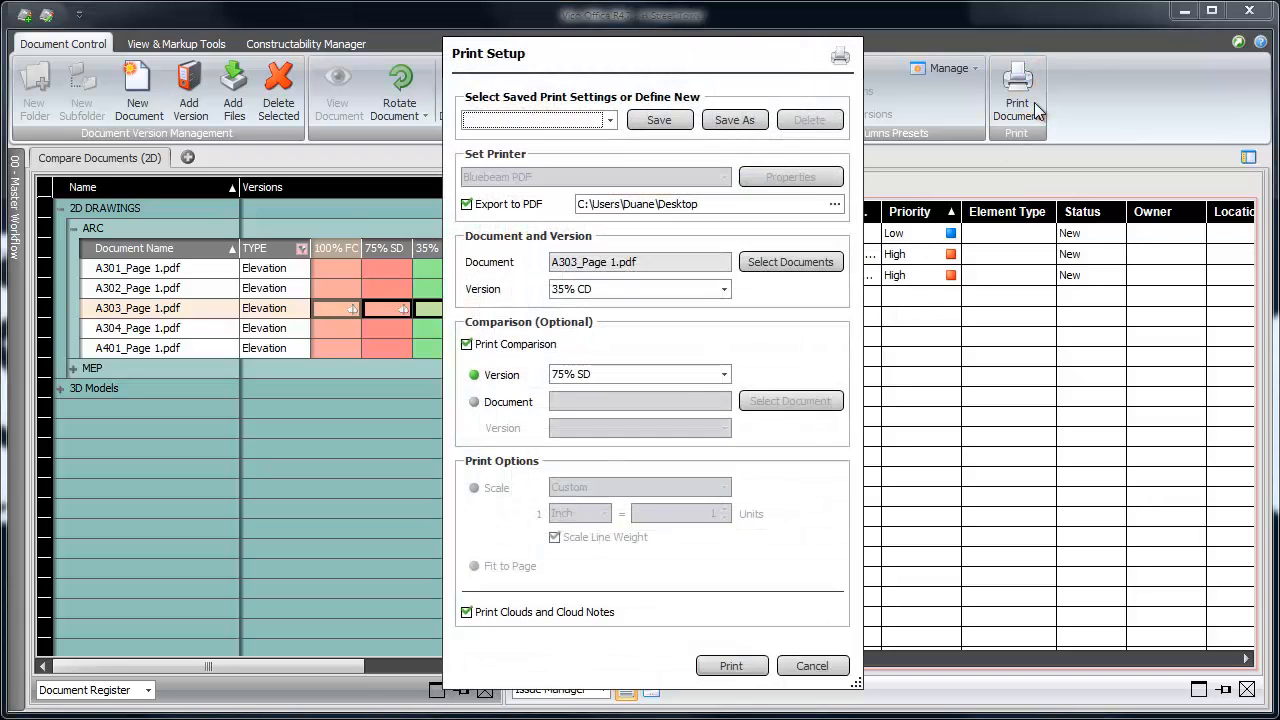
click(800, 262)
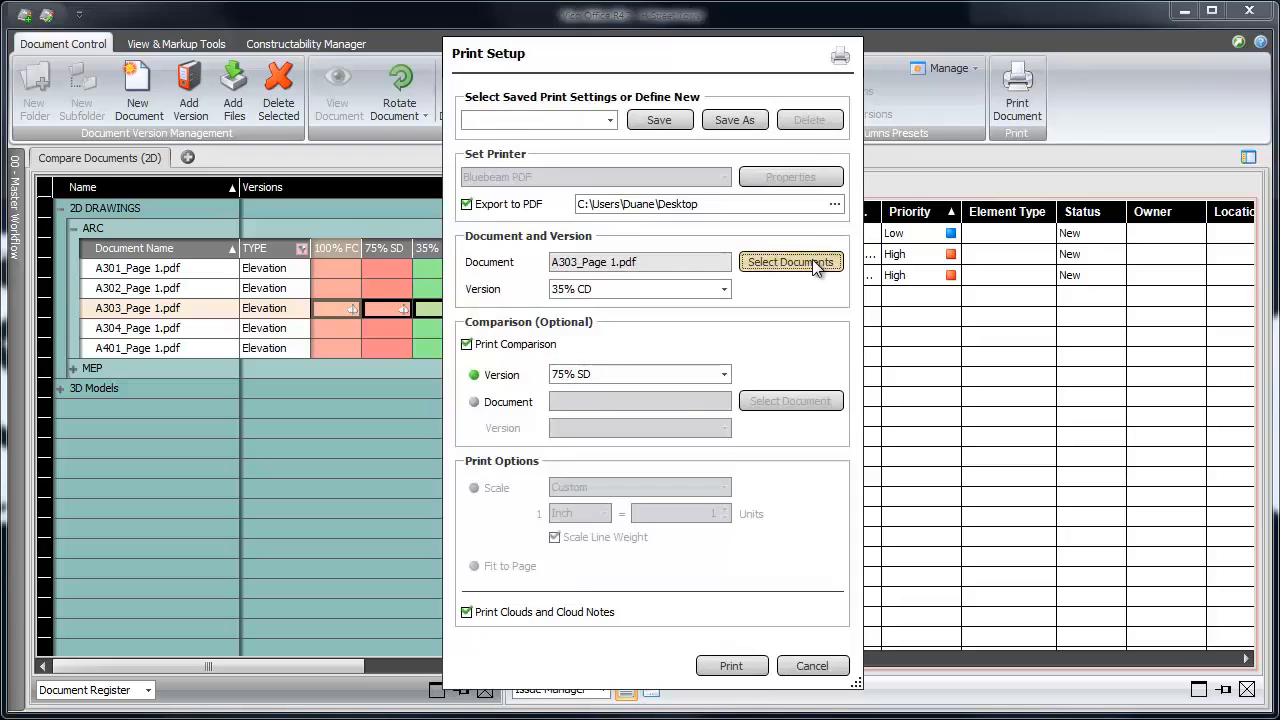
click(541, 223)
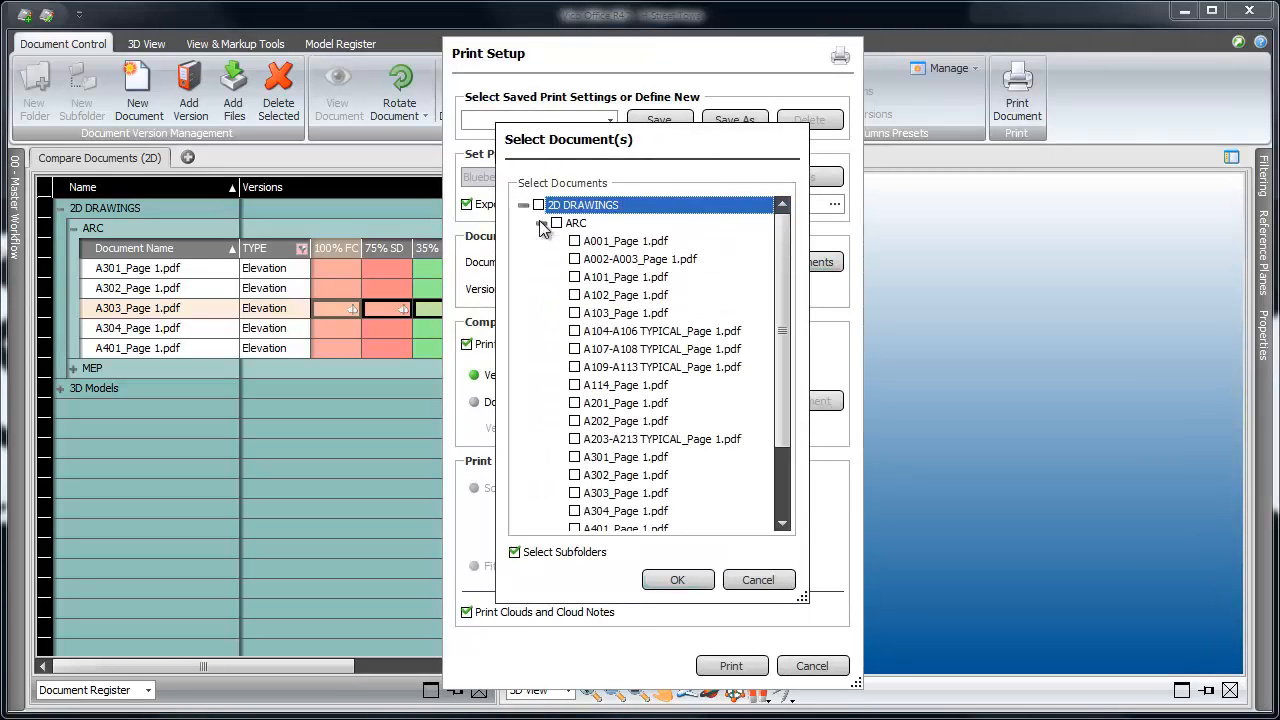
click(574, 313)
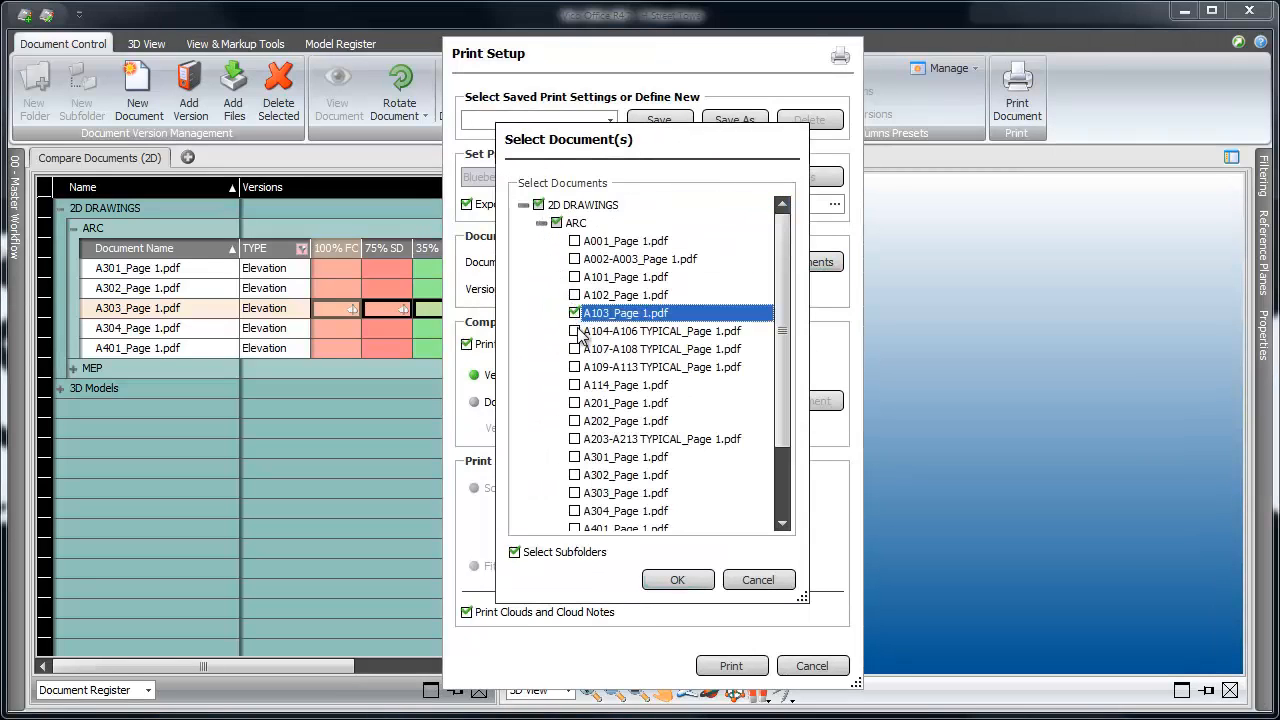
click(575, 331)
click(574, 493)
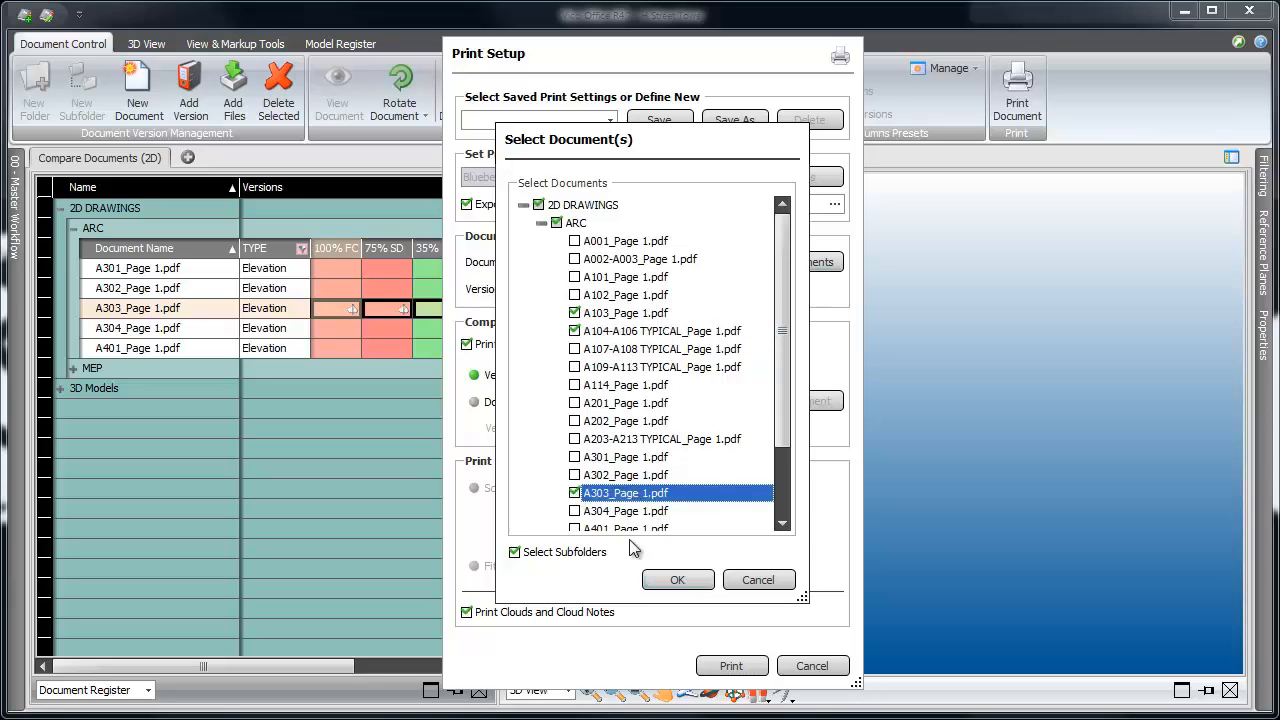
click(677, 580)
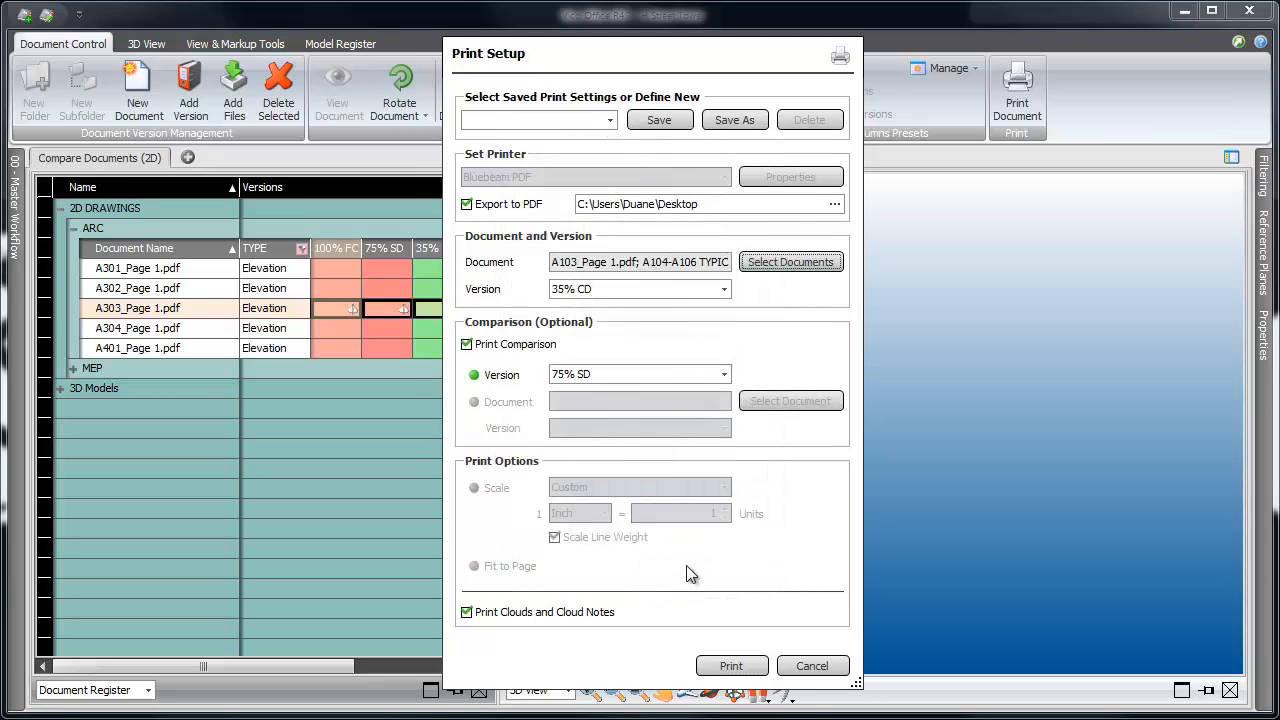
Step: Print the 100% FC version of the selected documents to PDF with a comparison against version 35% CD
click(724, 289)
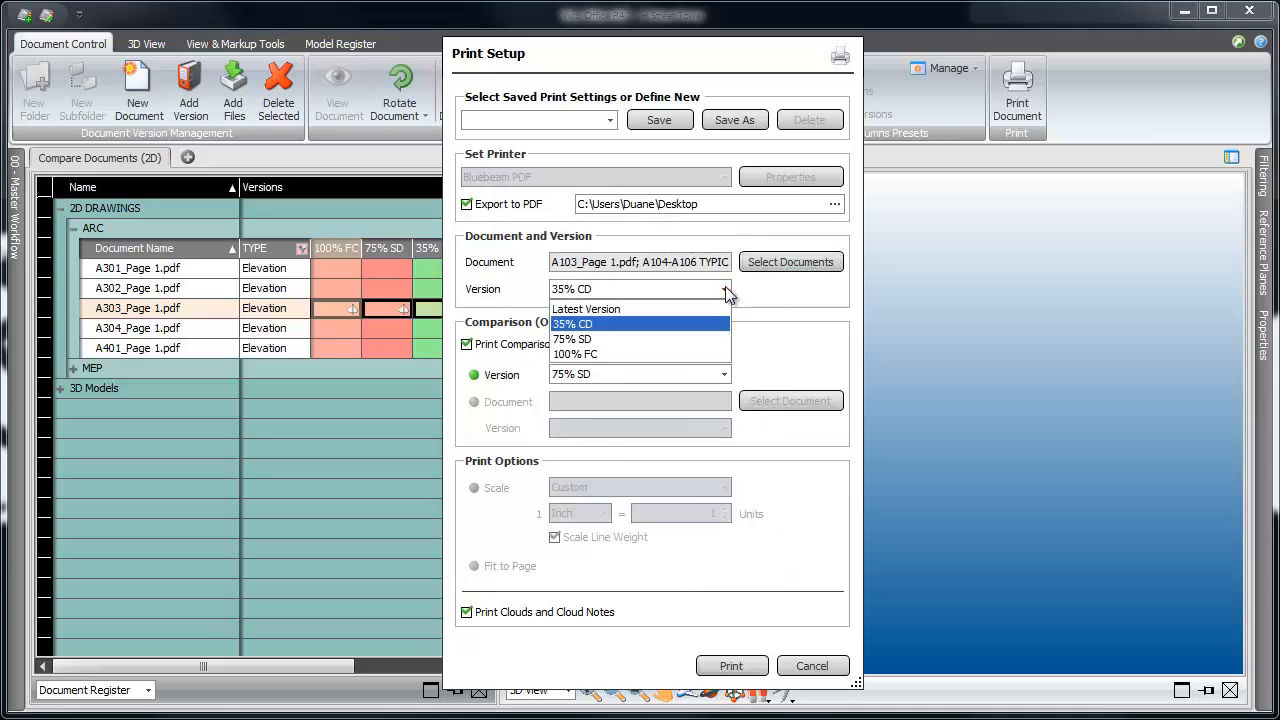
click(715, 354)
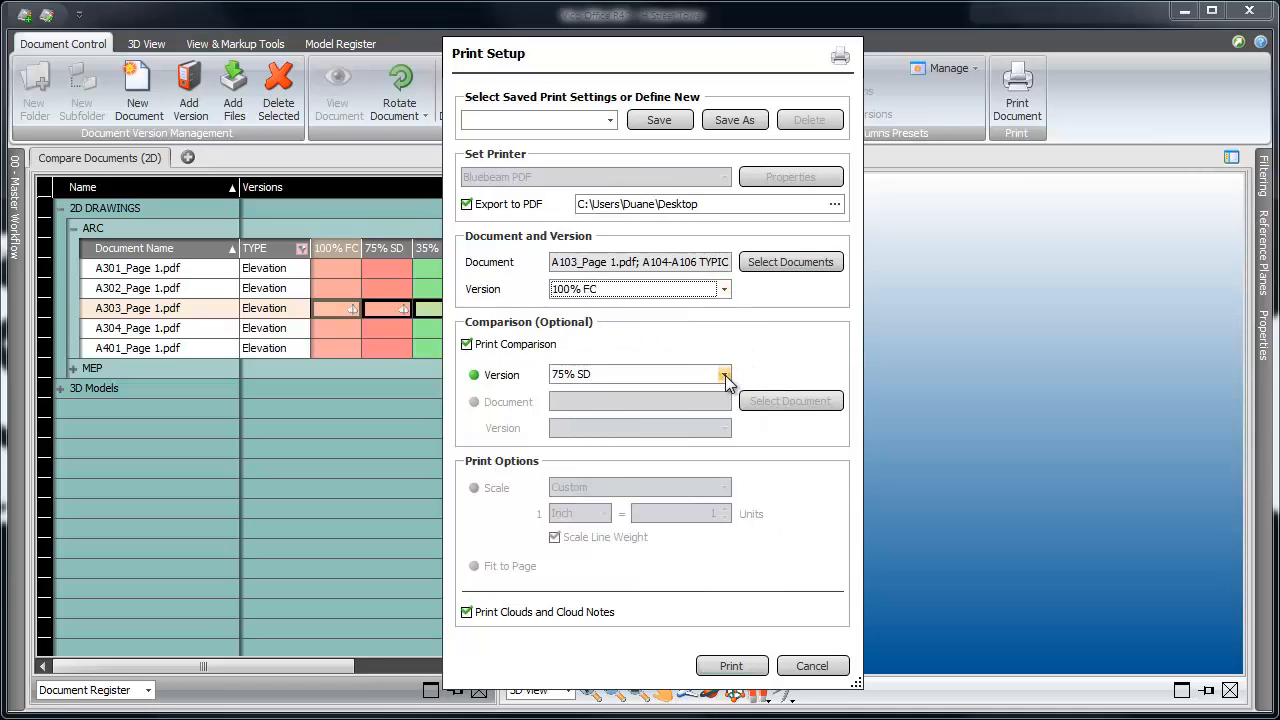
click(724, 375)
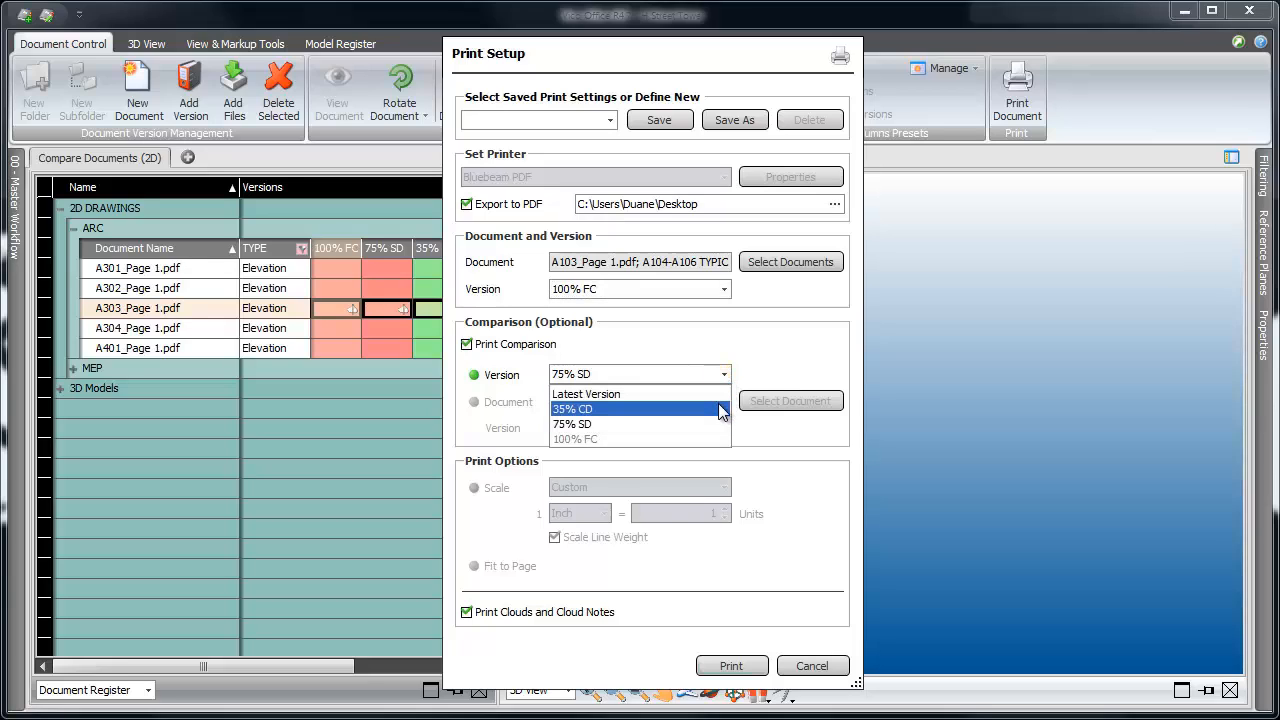
click(719, 407)
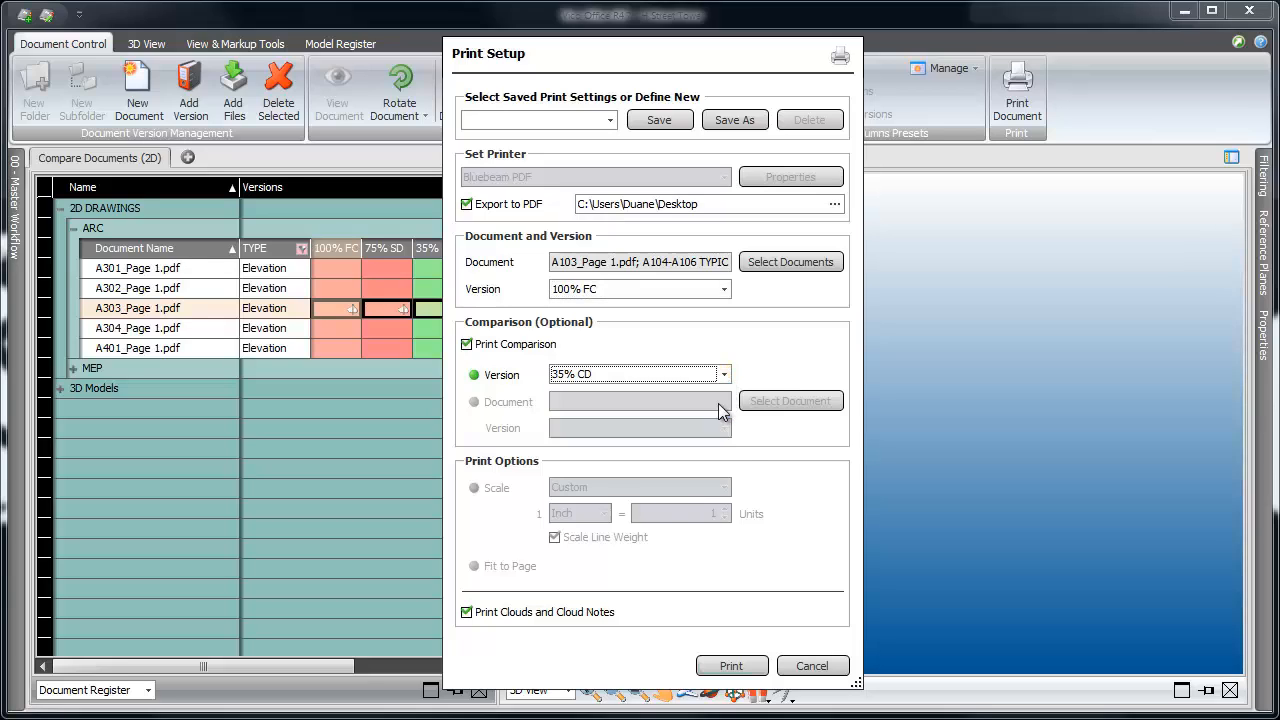
click(742, 664)
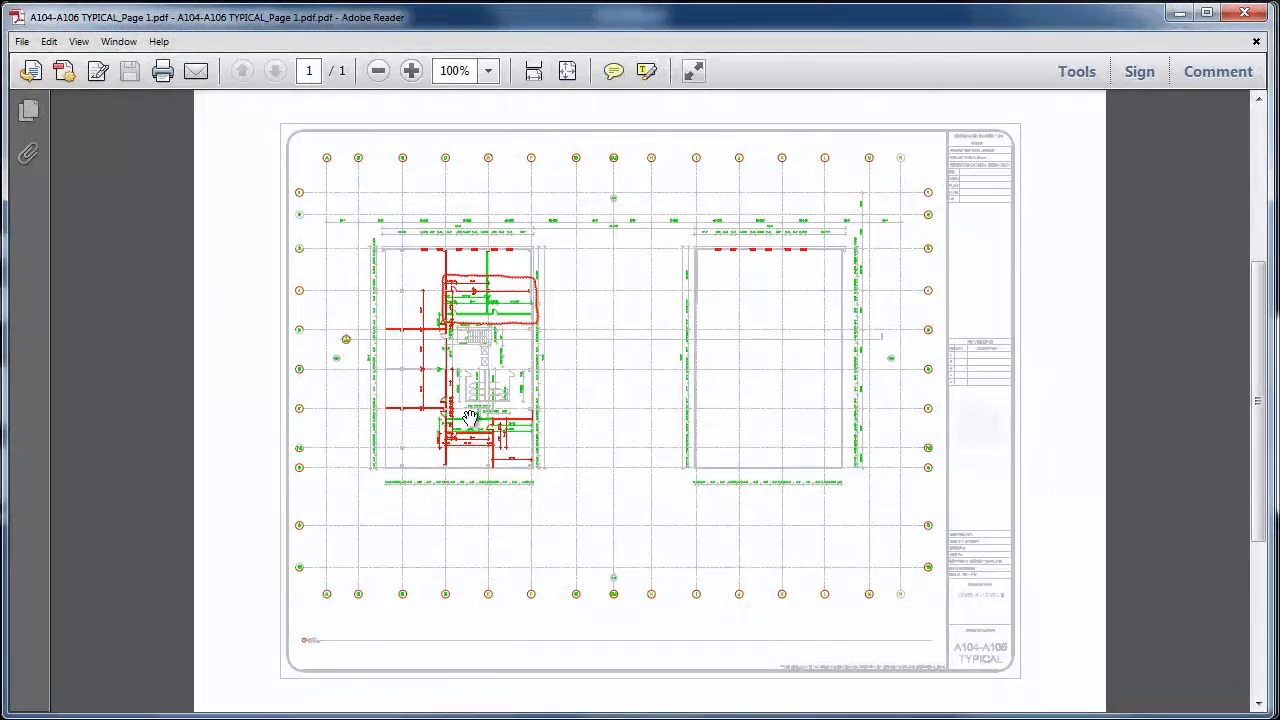
Step: Examine the printed comparison and markup in the A104-A106 TYPICAL PDF at closer range
ctrl+scroll(475, 392, up, 3)
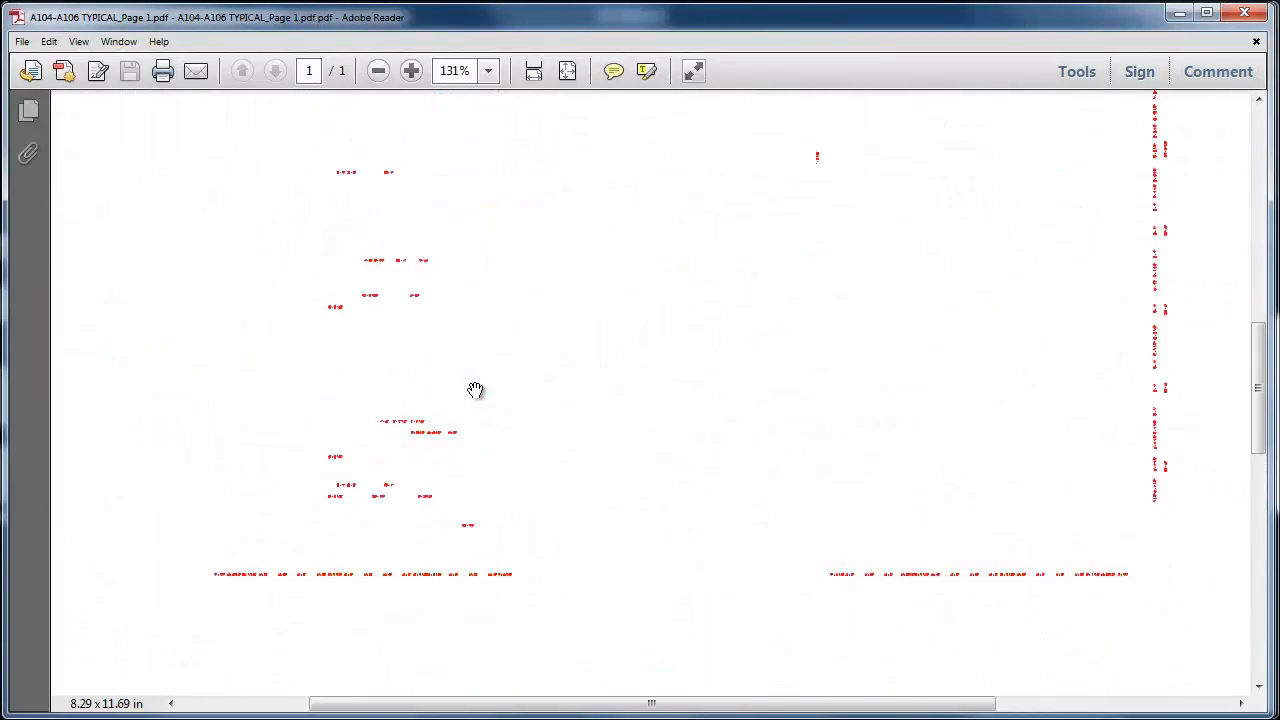
ctrl+scroll(475, 390, up, 2)
drag(475, 390, 580, 541)
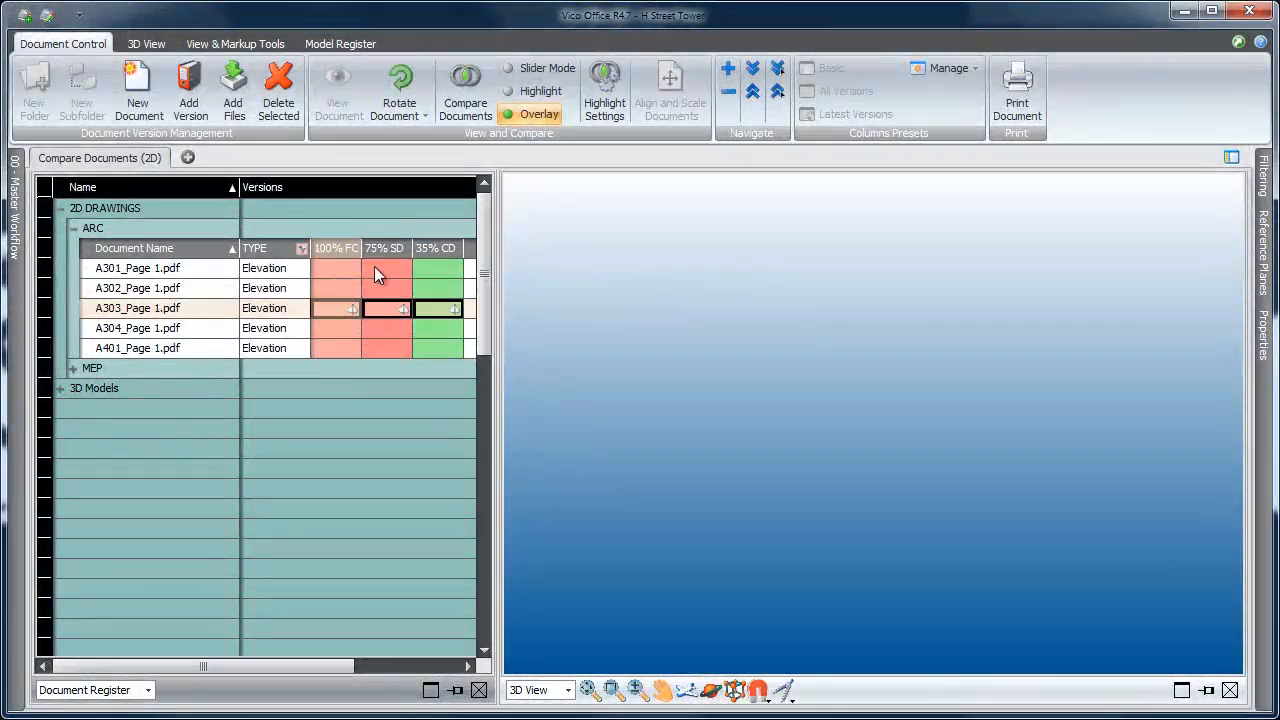
Step: Collapse the ARC and 2D DRAWINGS folders, and close the H Street Tower project from My Dashboard
click(73, 227)
click(62, 208)
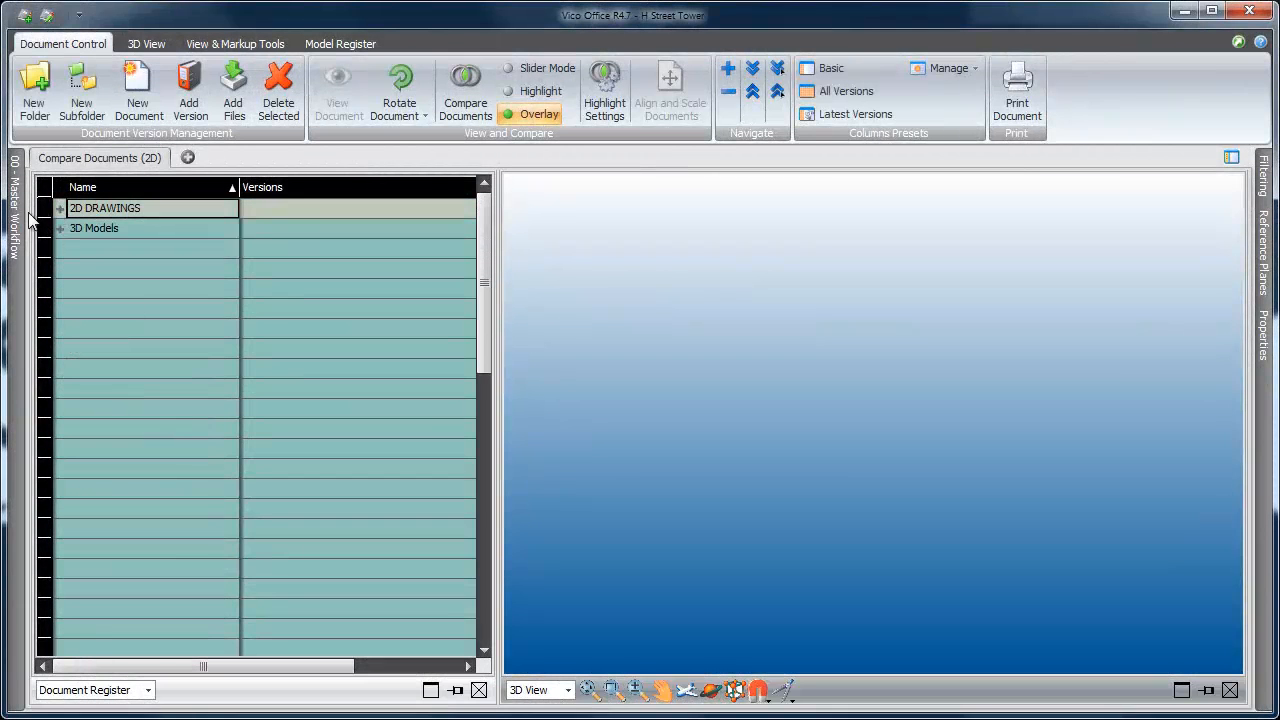
mouse_move(20, 222)
click(86, 213)
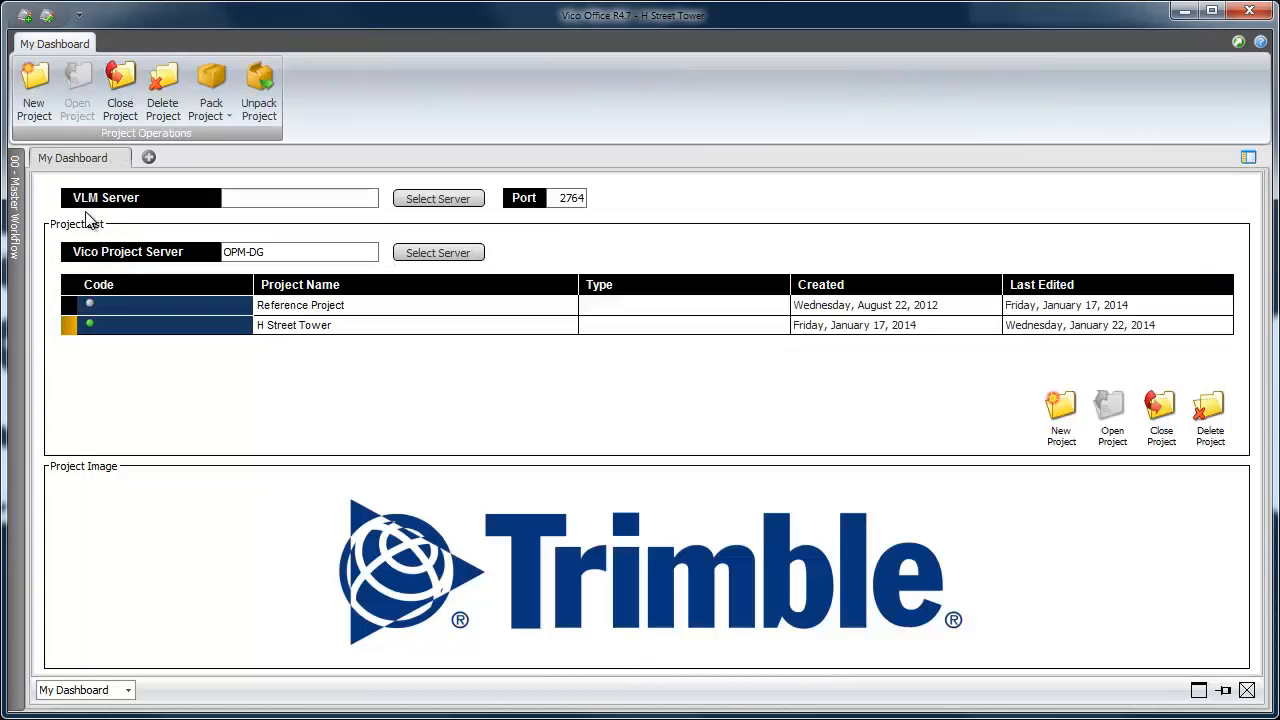
click(120, 84)
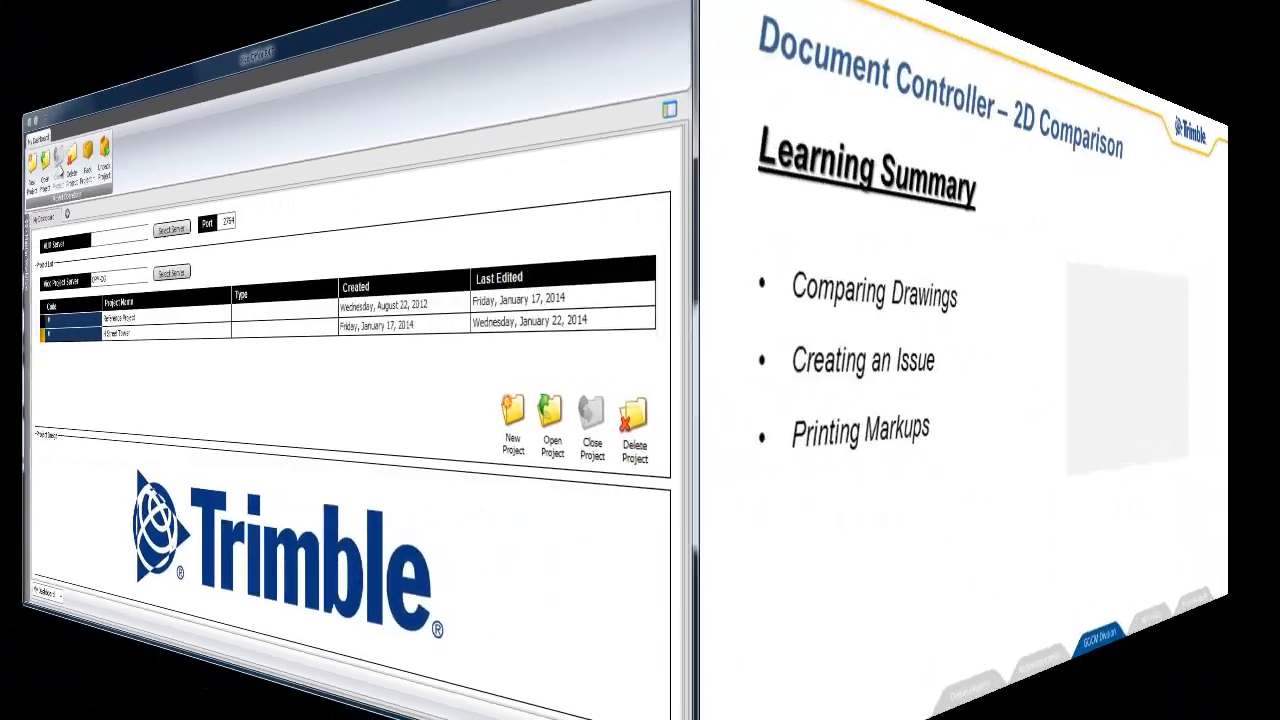